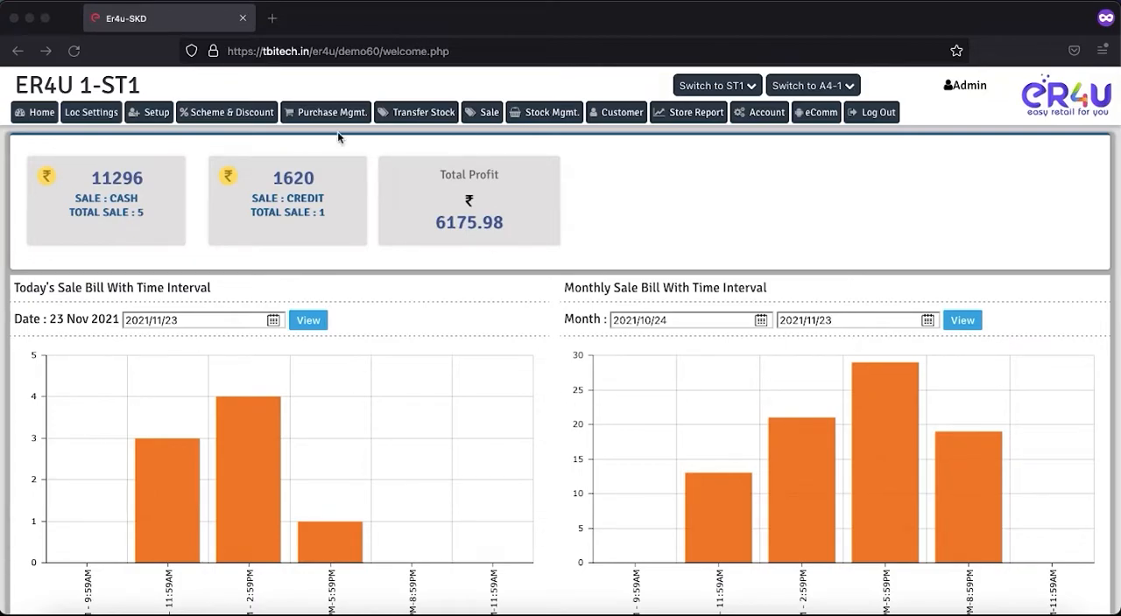
# Step: Open the Create Scheme & Discount page
pyautogui.click(229, 117)
pyautogui.click(229, 117)
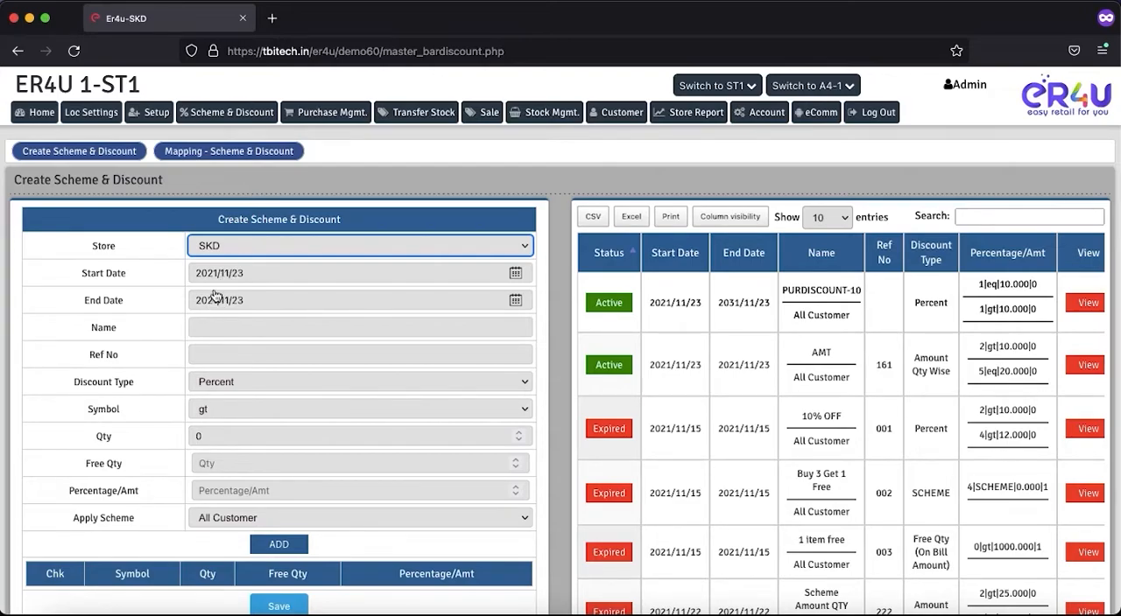
# Step: Examine the start date, end date, name, reference number and discount type fields of the scheme form
pyautogui.click(516, 275)
pyautogui.click(516, 274)
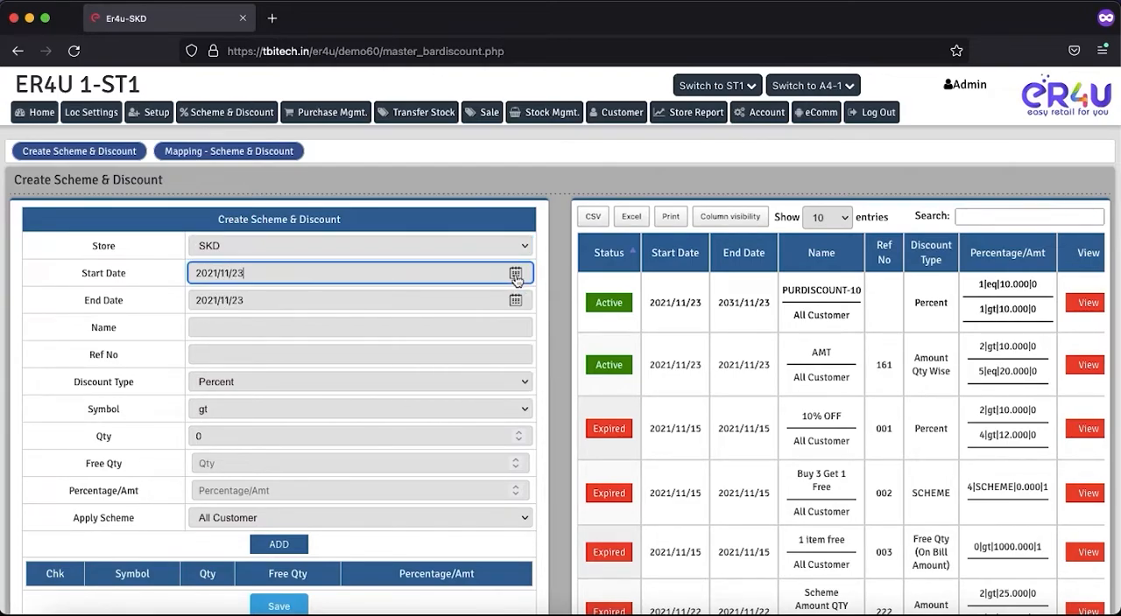
pyautogui.click(516, 300)
pyautogui.click(516, 301)
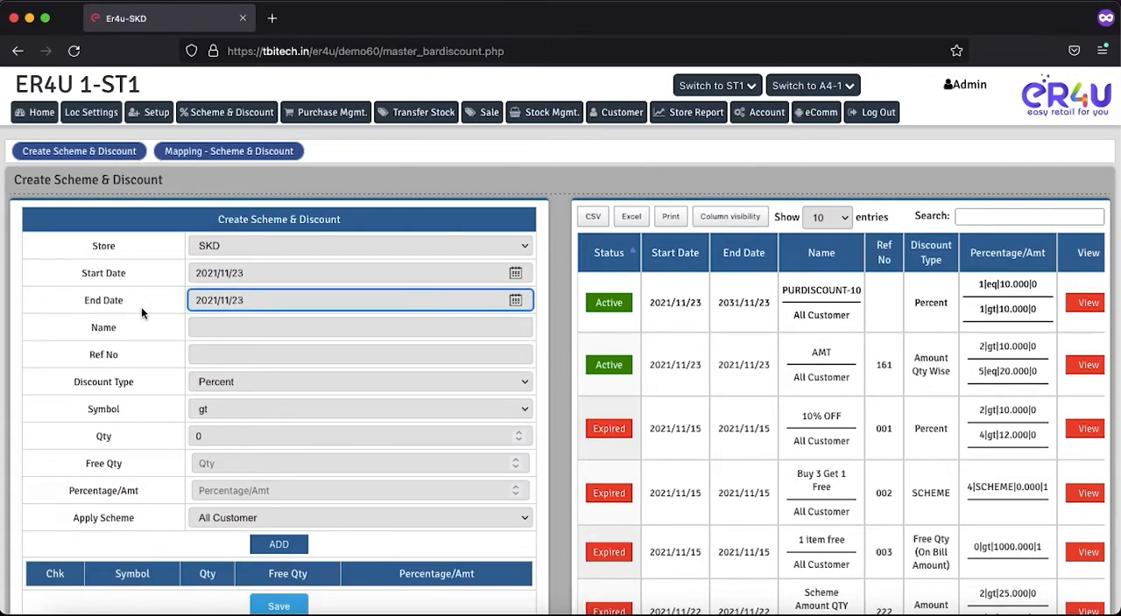
pyautogui.moveTo(116, 328); pyautogui.dragTo(101, 329)
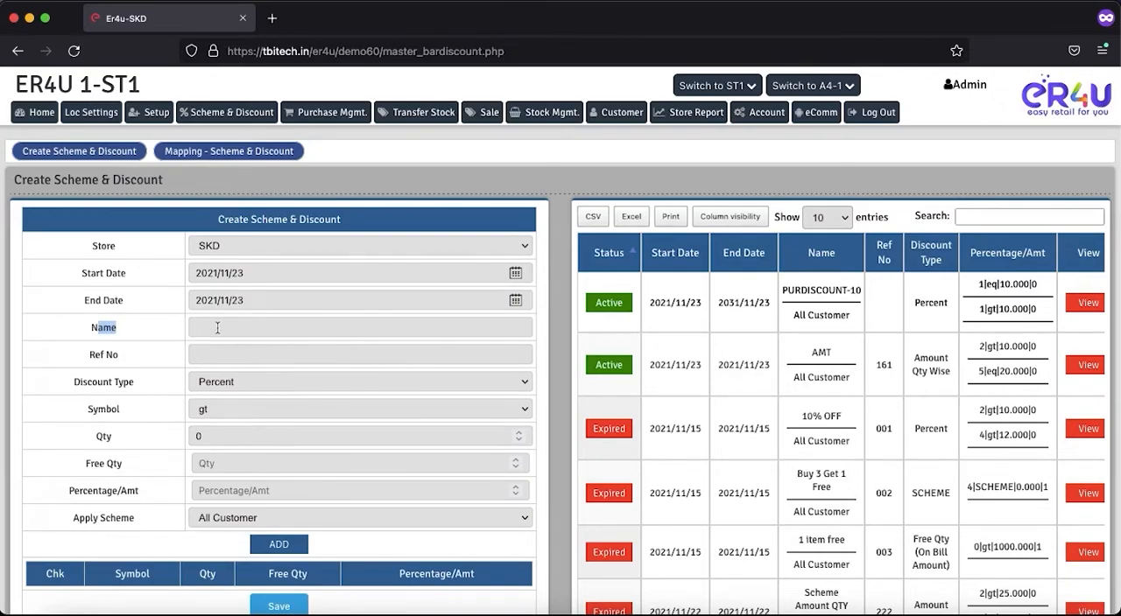
pyautogui.click(308, 333)
pyautogui.click(216, 359)
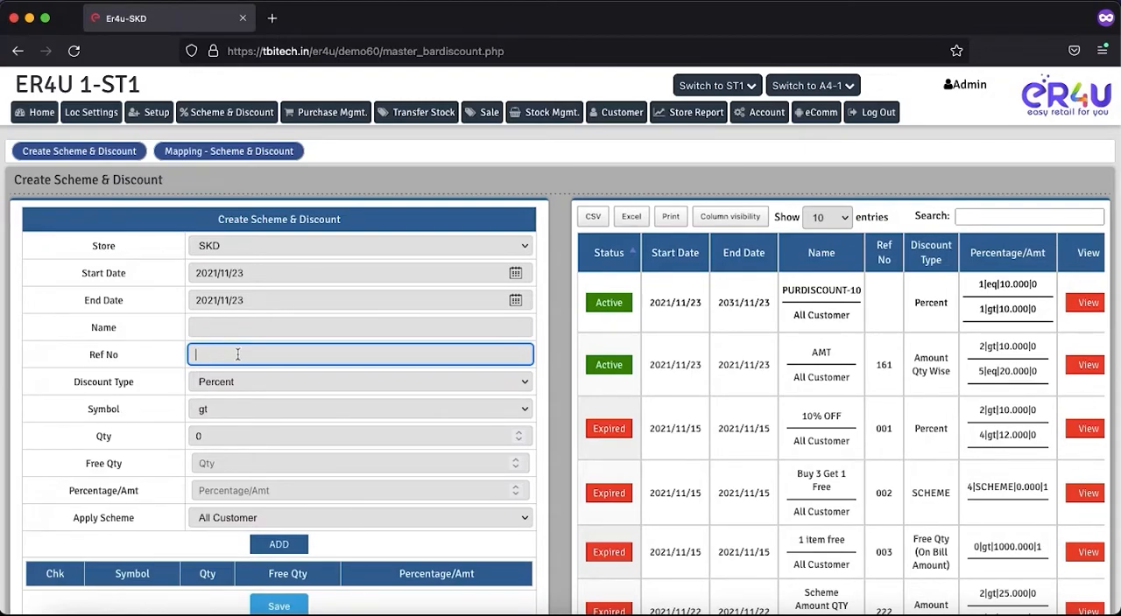
pyautogui.click(147, 354)
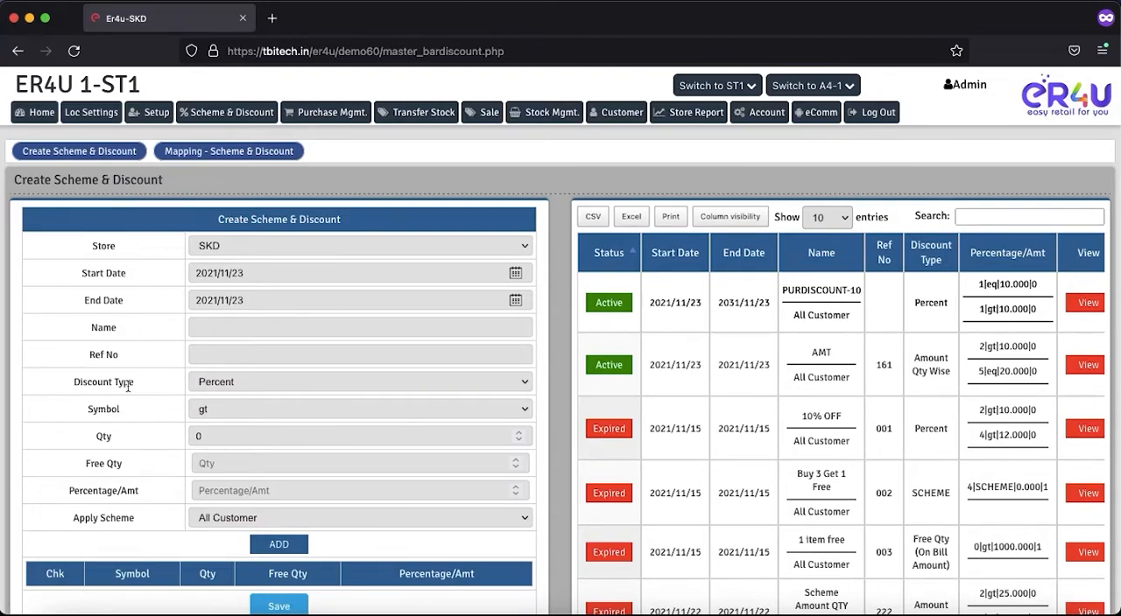
pyautogui.moveTo(137, 396); pyautogui.dragTo(74, 381)
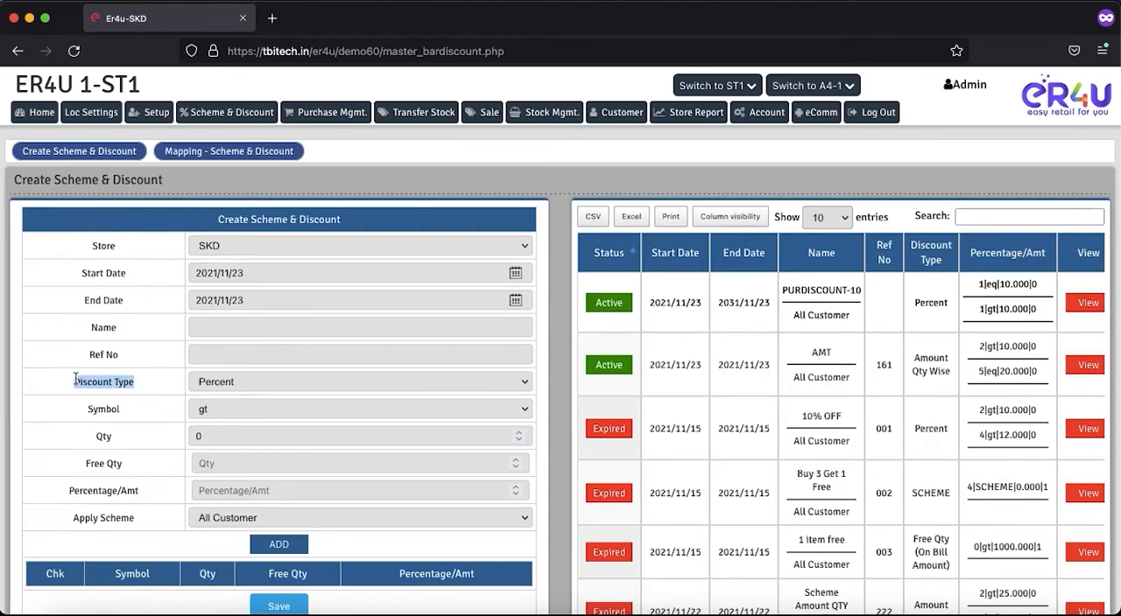
# Step: Review the discount type options, try SCHEME, and reload the page to reset the form
pyautogui.click(207, 384)
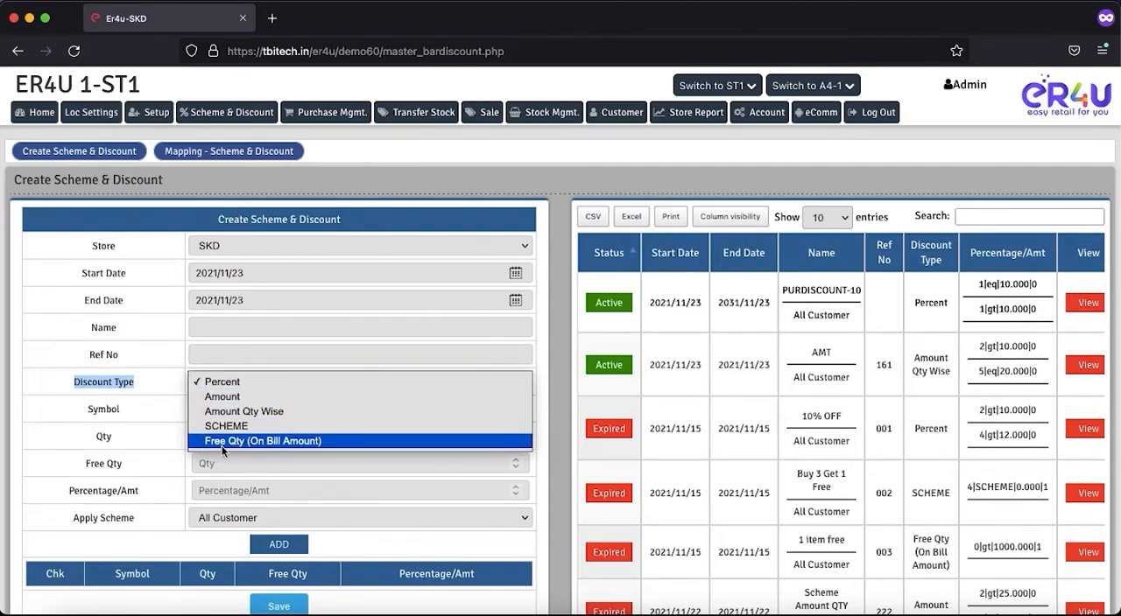
pyautogui.click(223, 382)
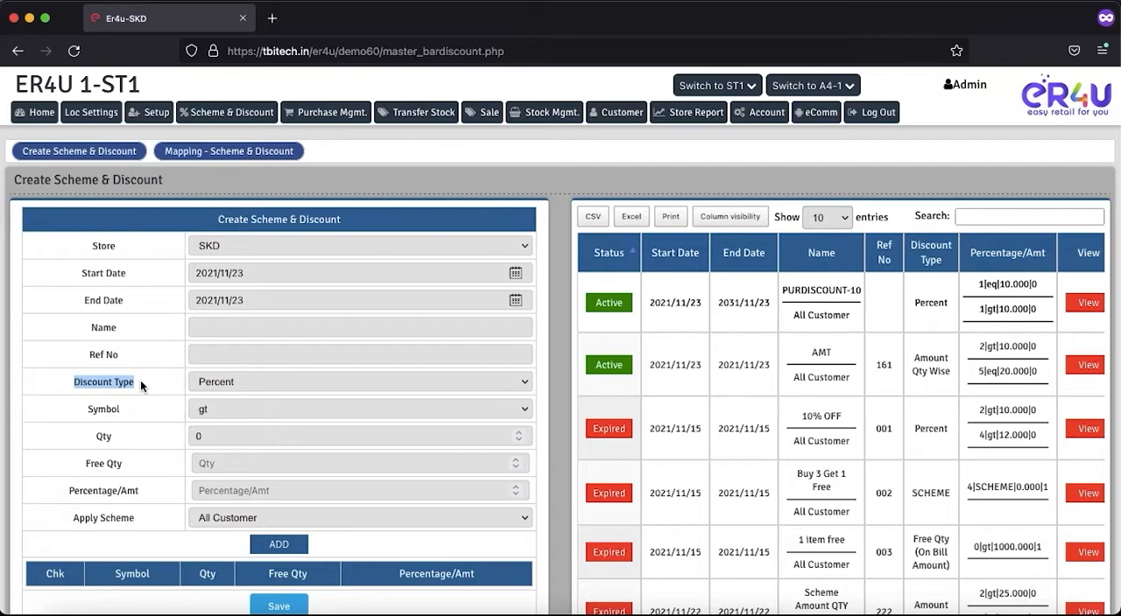
pyautogui.click(210, 381)
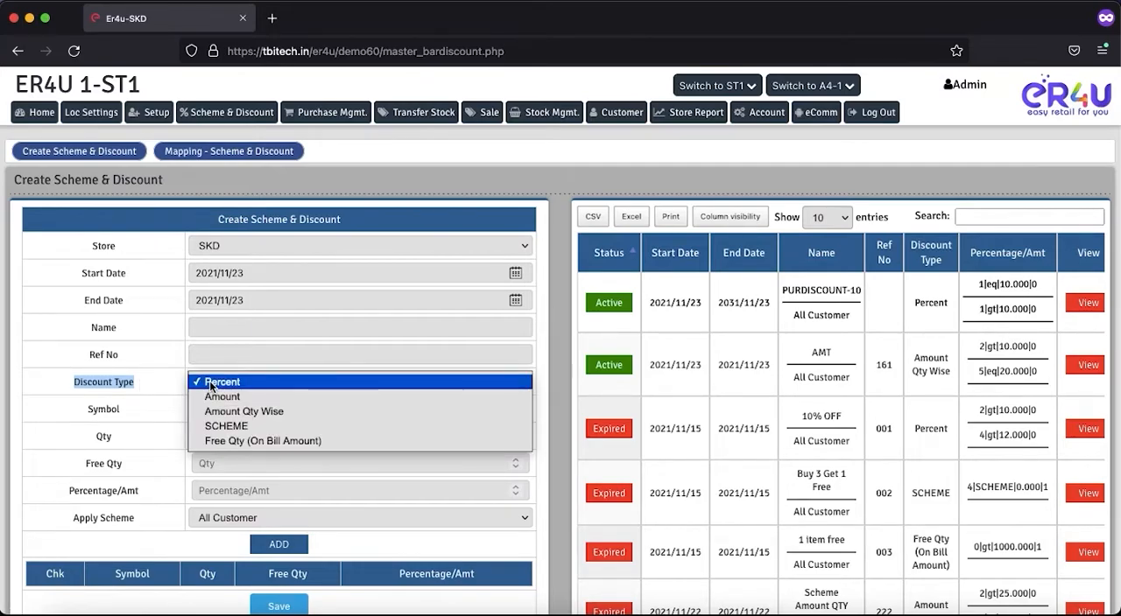
pyautogui.click(235, 426)
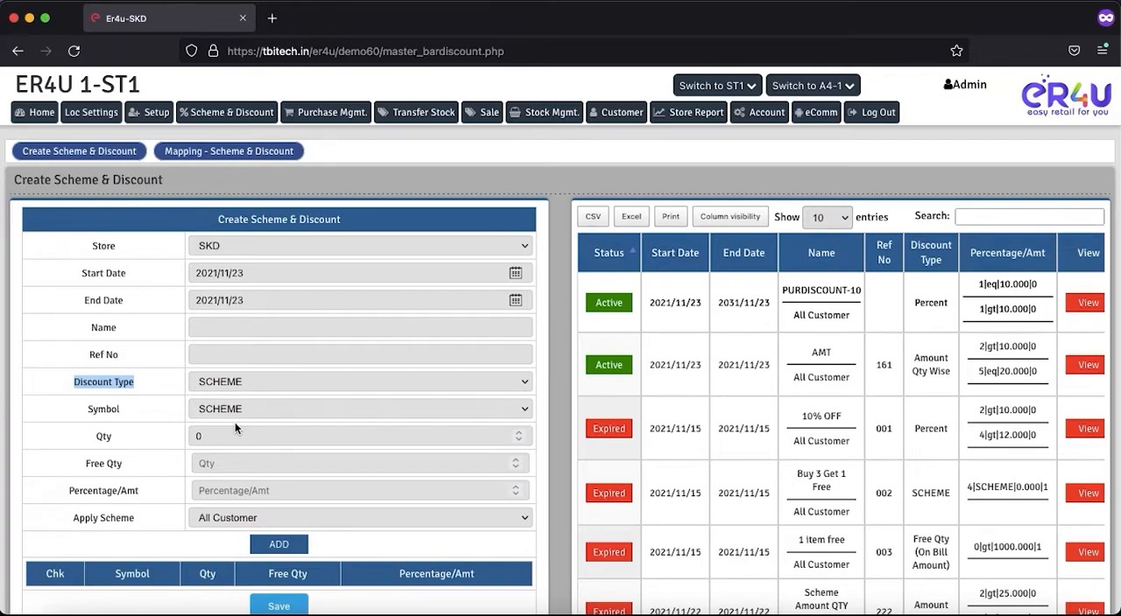
pyautogui.click(218, 382)
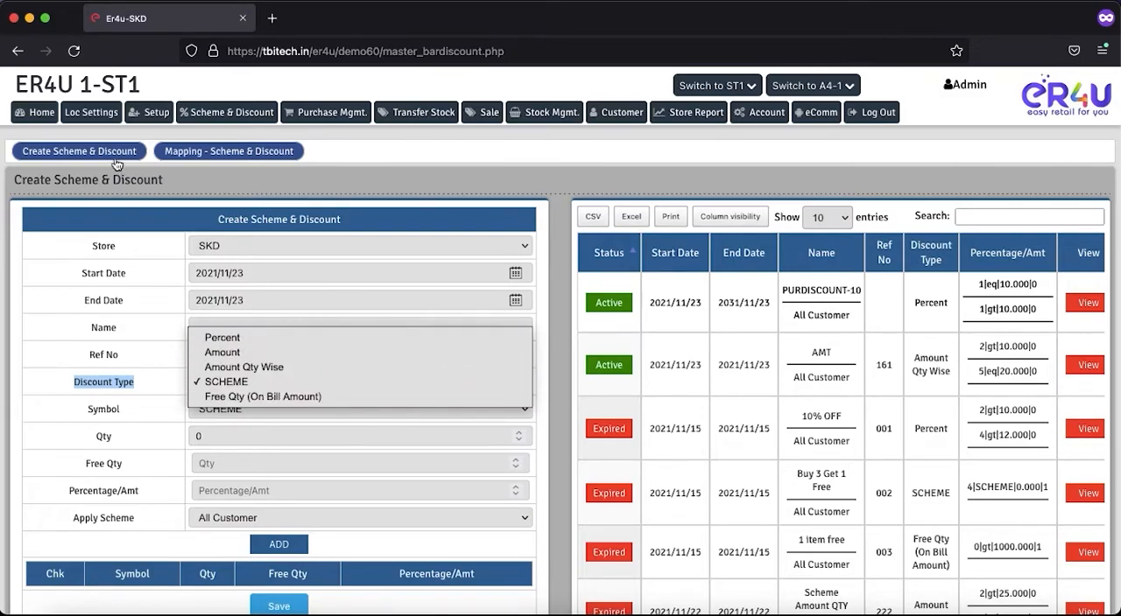
pyautogui.click(75, 54)
pyautogui.click(75, 55)
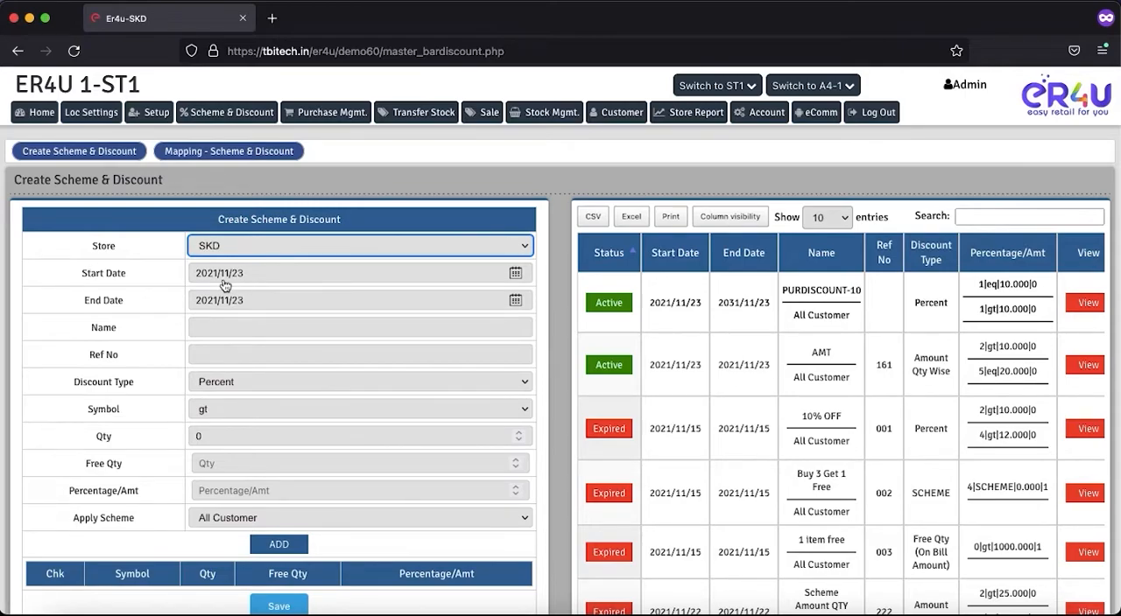
# Step: Set the scheme's end date to 2021/11/30 and name it 10% OFF
pyautogui.click(515, 300)
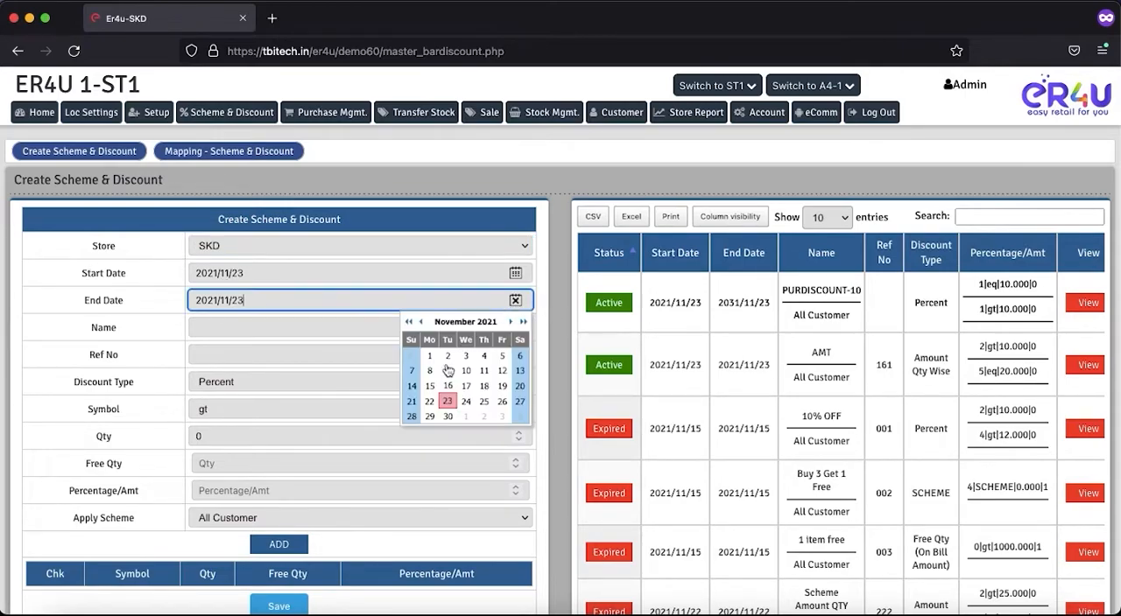
pyautogui.click(448, 416)
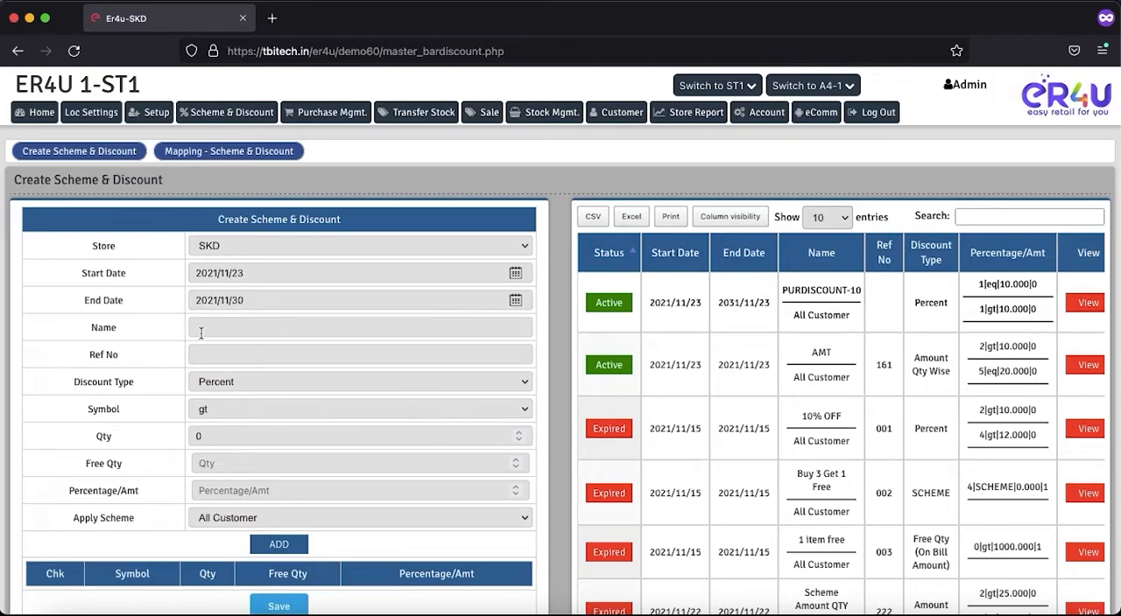
pyautogui.click(228, 325)
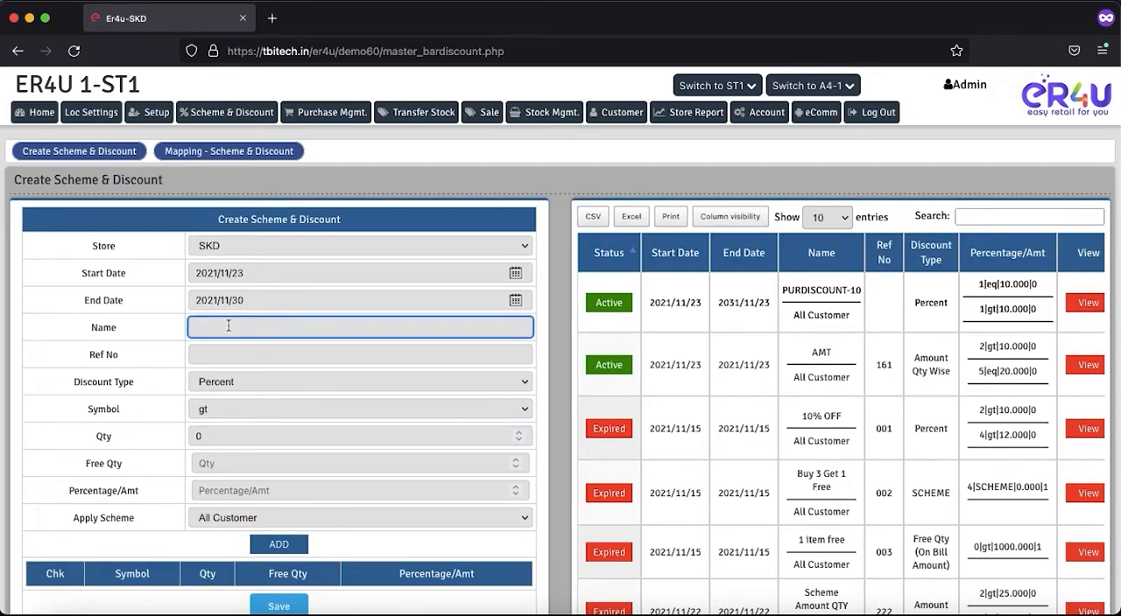
pyautogui.write('10% OFF')
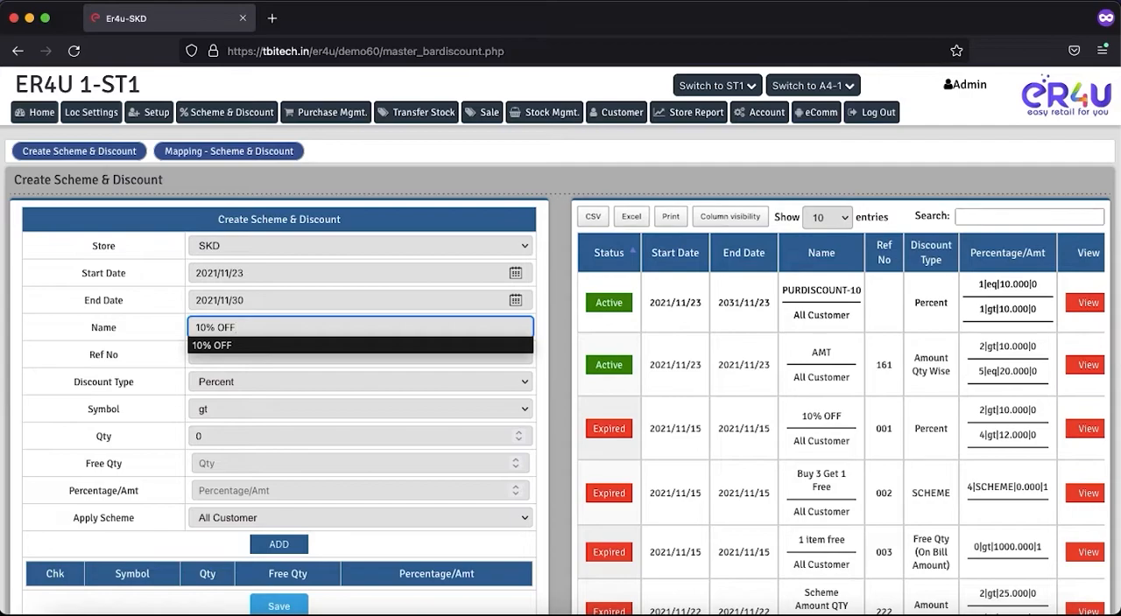
pyautogui.click(205, 346)
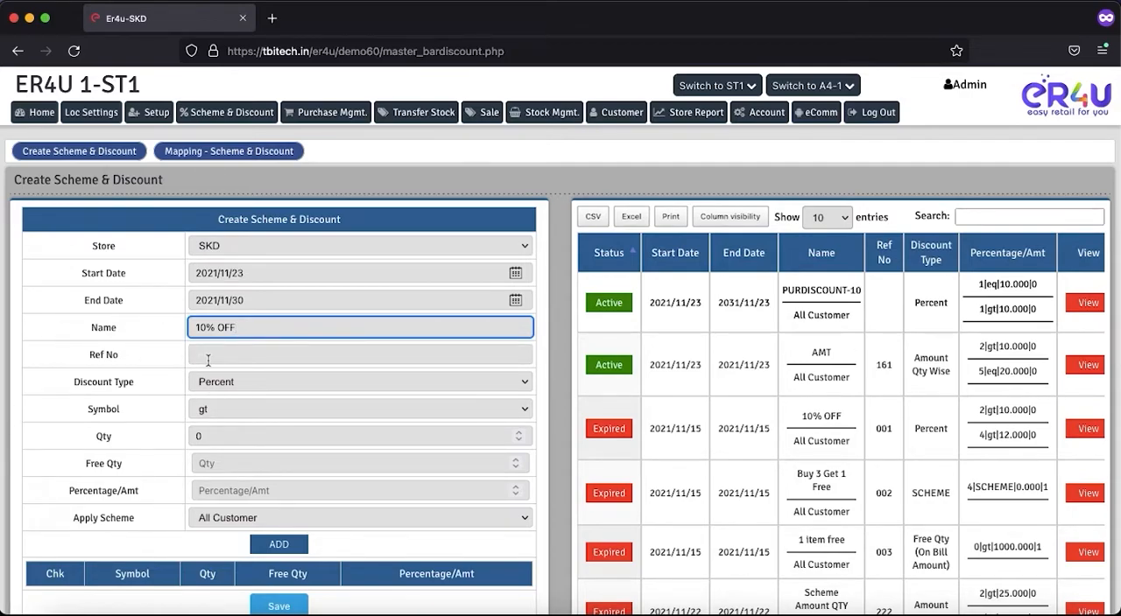
# Step: Enter 999 as the scheme's reference number and choose Percent as the discount type
pyautogui.click(229, 353)
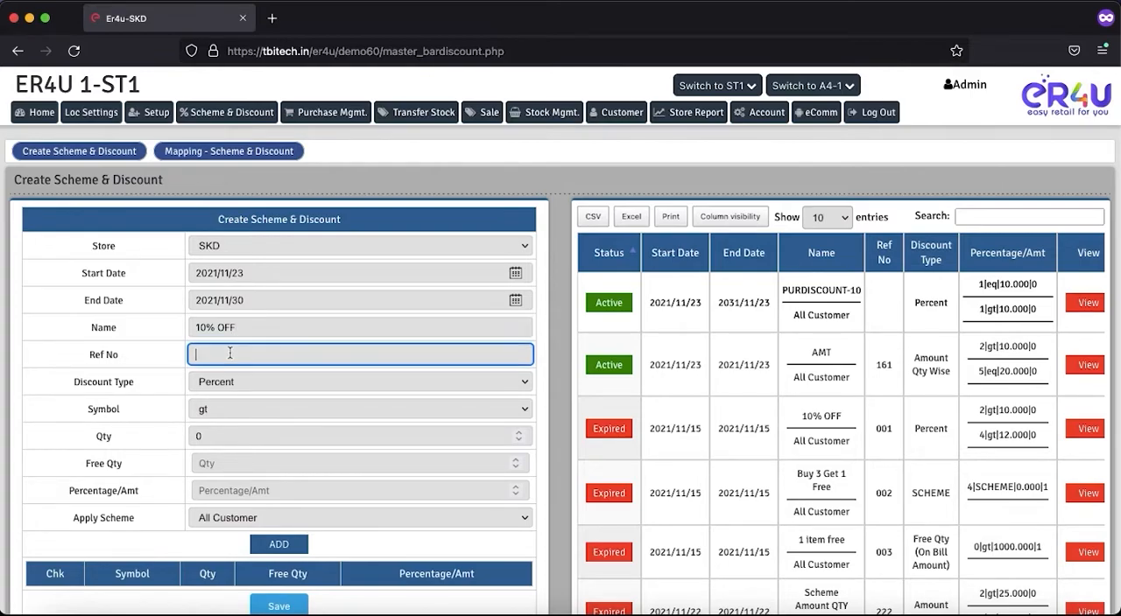
pyautogui.write('999')
pyautogui.click(219, 381)
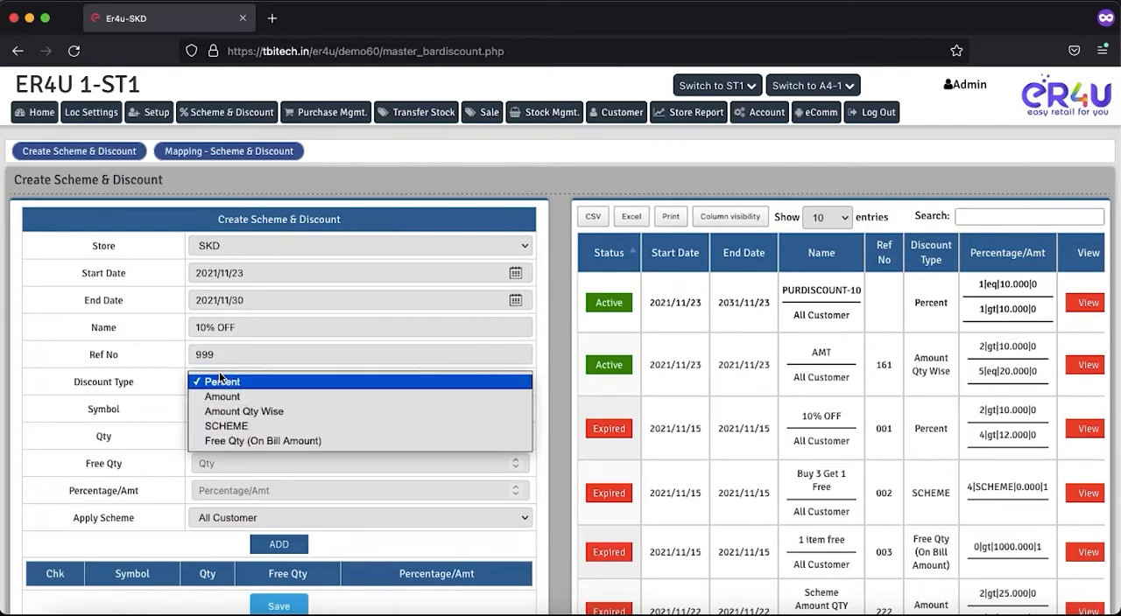
pyautogui.click(223, 387)
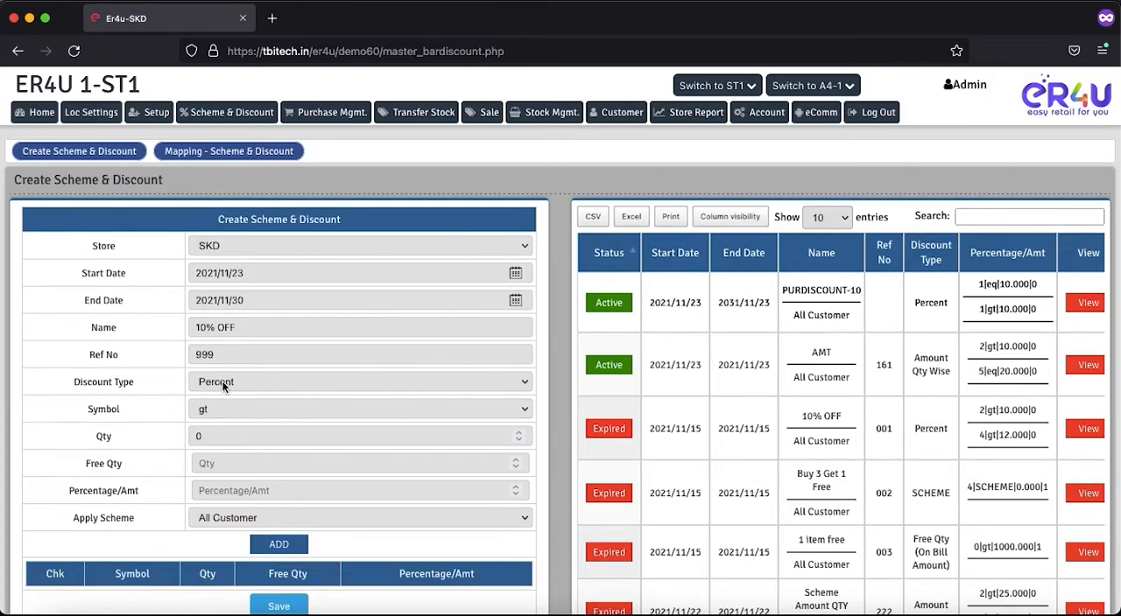
# Step: Set the discount's quantity to 2, keeping gt as the comparison symbol
pyautogui.moveTo(121, 411); pyautogui.dragTo(85, 411)
pyautogui.click(203, 409)
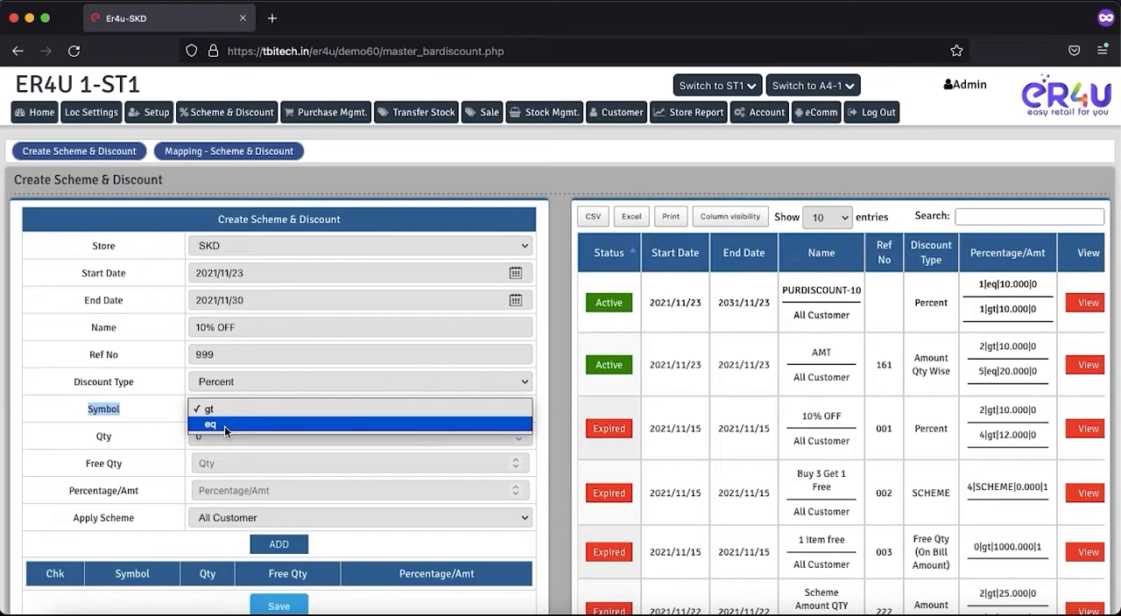
pyautogui.click(124, 411)
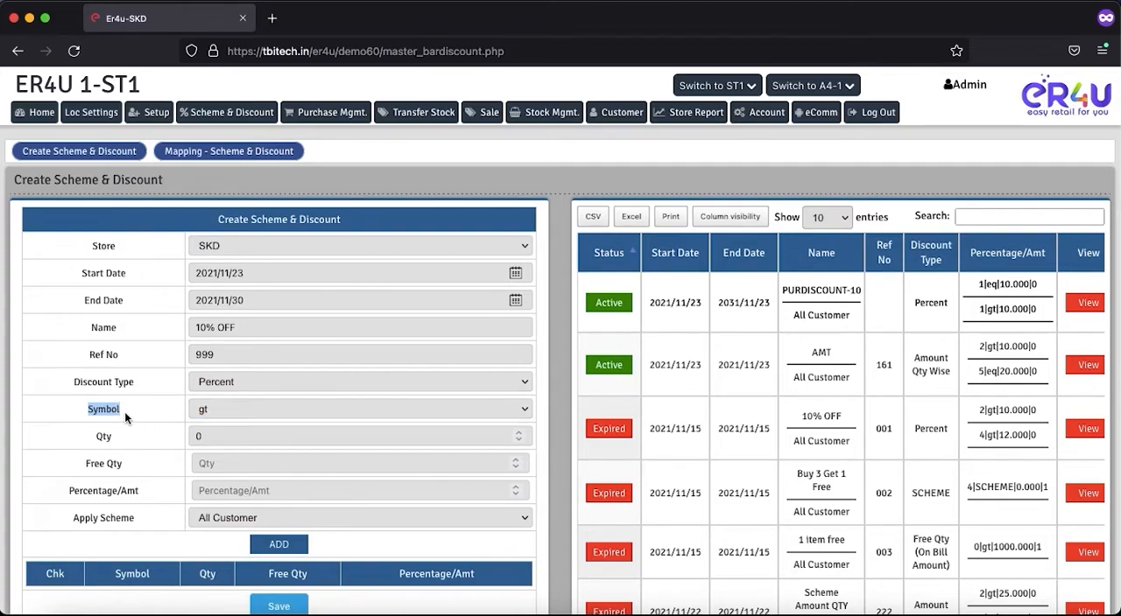
pyautogui.moveTo(110, 437); pyautogui.dragTo(101, 436)
pyautogui.click(206, 440)
pyautogui.write('2')
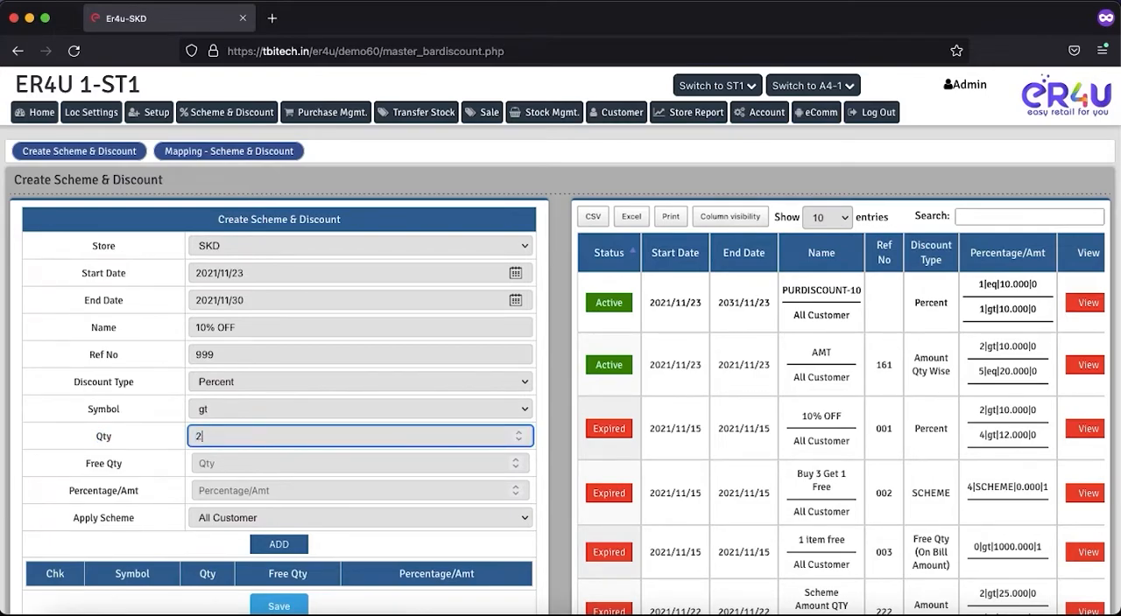
pyautogui.click(138, 425)
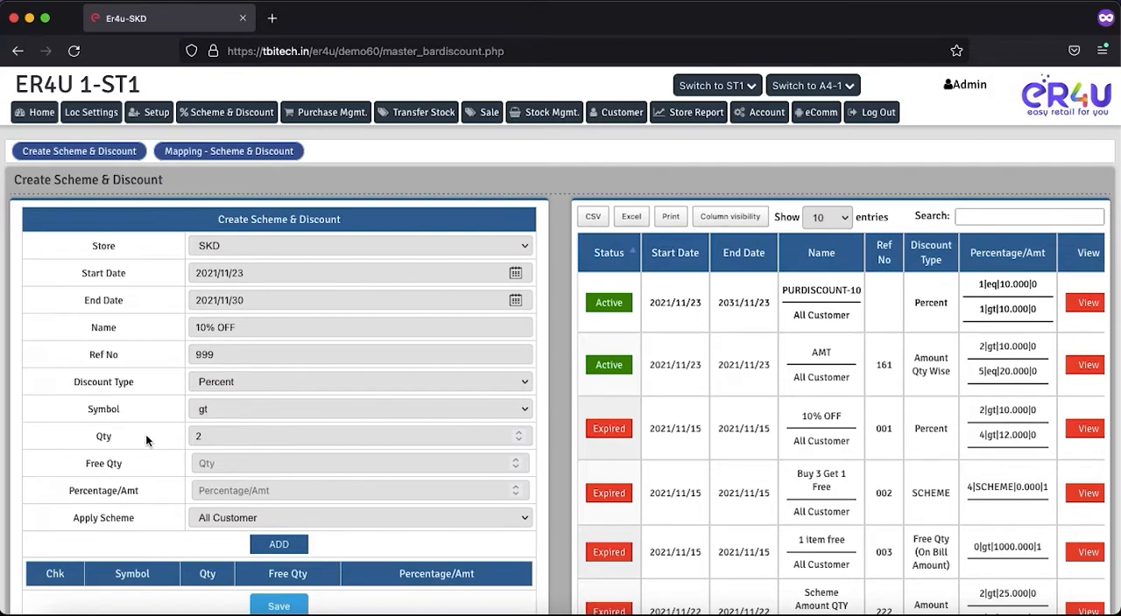
# Step: Try eq as the comparison symbol for the quantity, and set it back to gt
pyautogui.click(205, 413)
pyautogui.click(210, 426)
pyautogui.click(199, 437)
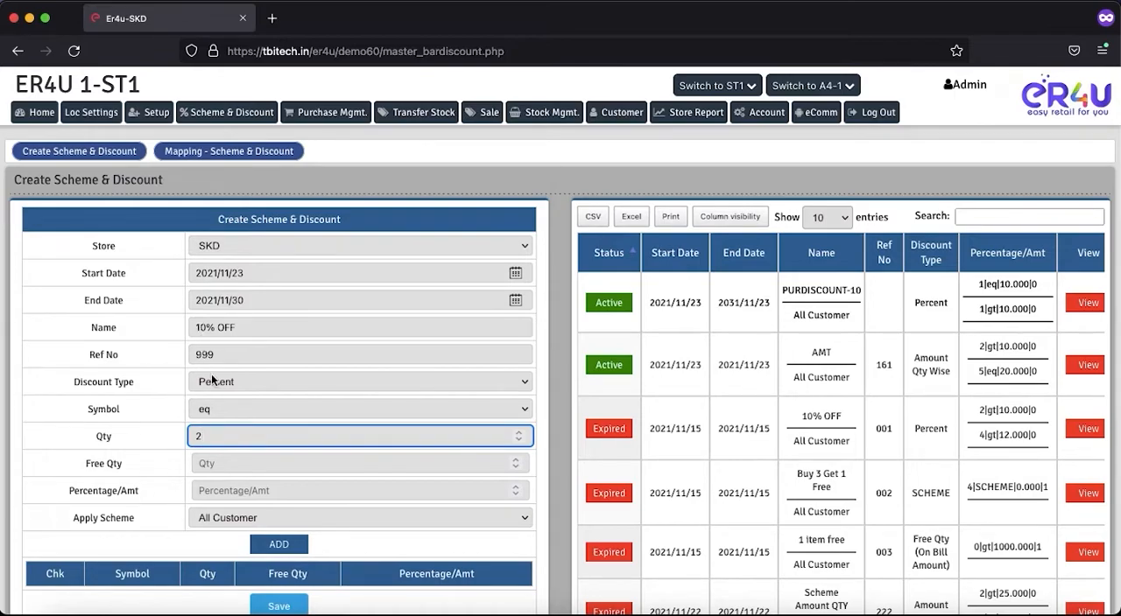
pyautogui.click(214, 414)
pyautogui.click(209, 395)
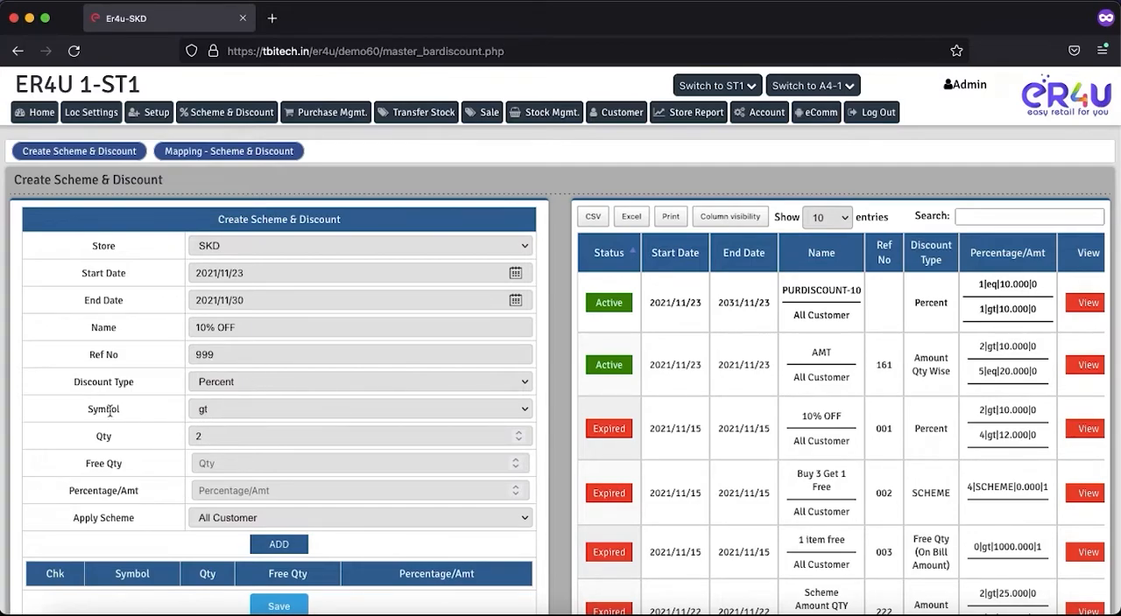
pyautogui.click(213, 414)
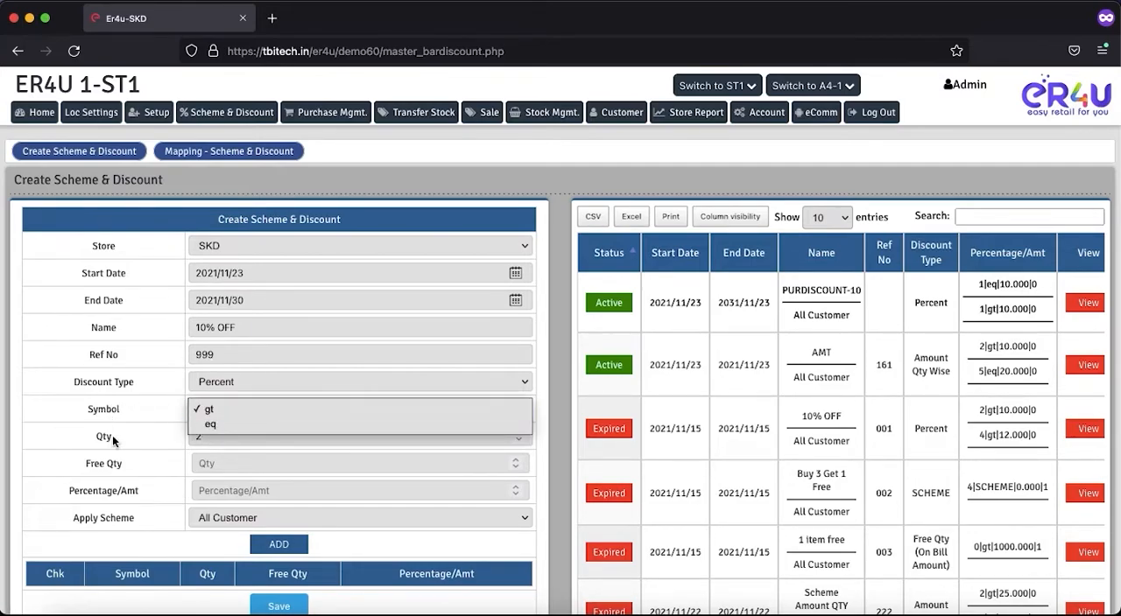
pyautogui.click(209, 409)
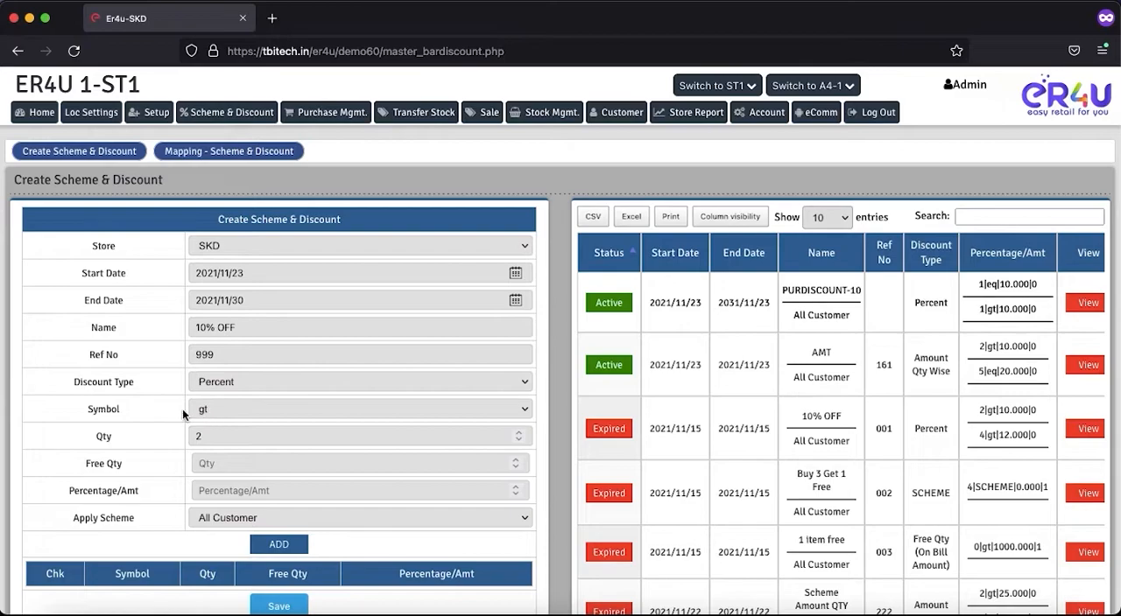
# Step: Leave the free quantity blank and set the discount percentage to 10
pyautogui.moveTo(123, 461); pyautogui.dragTo(82, 464)
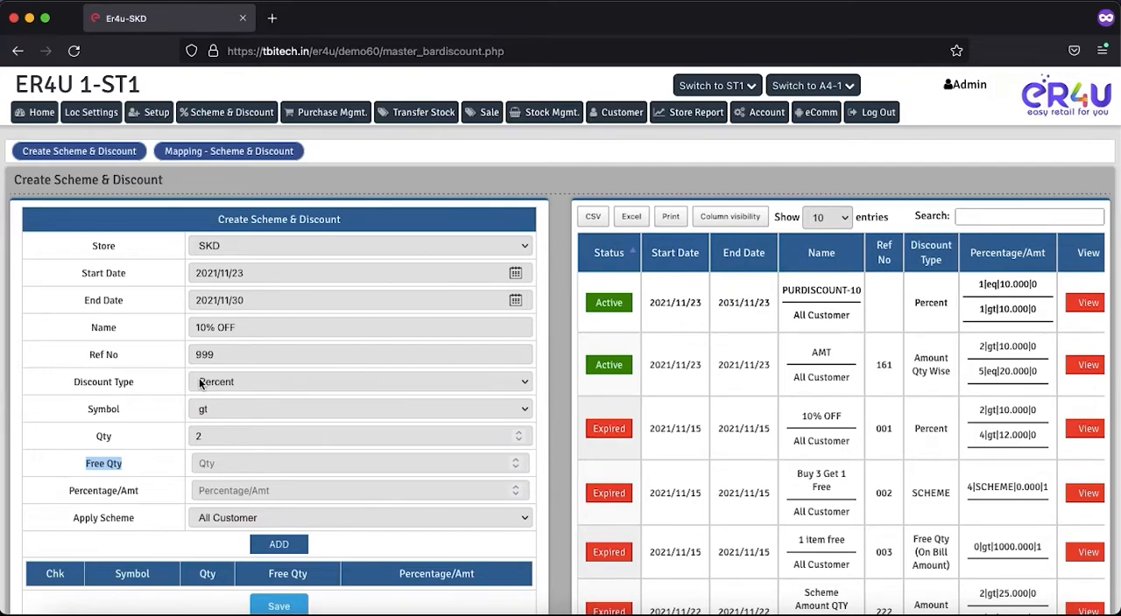
pyautogui.click(220, 472)
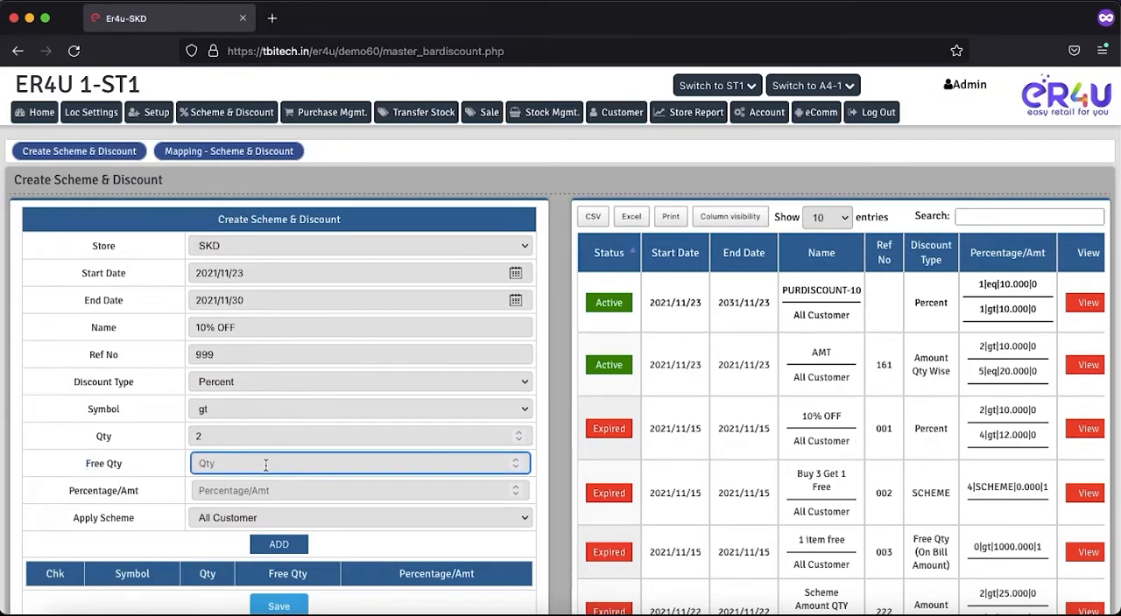
pyautogui.moveTo(139, 493); pyautogui.dragTo(68, 492)
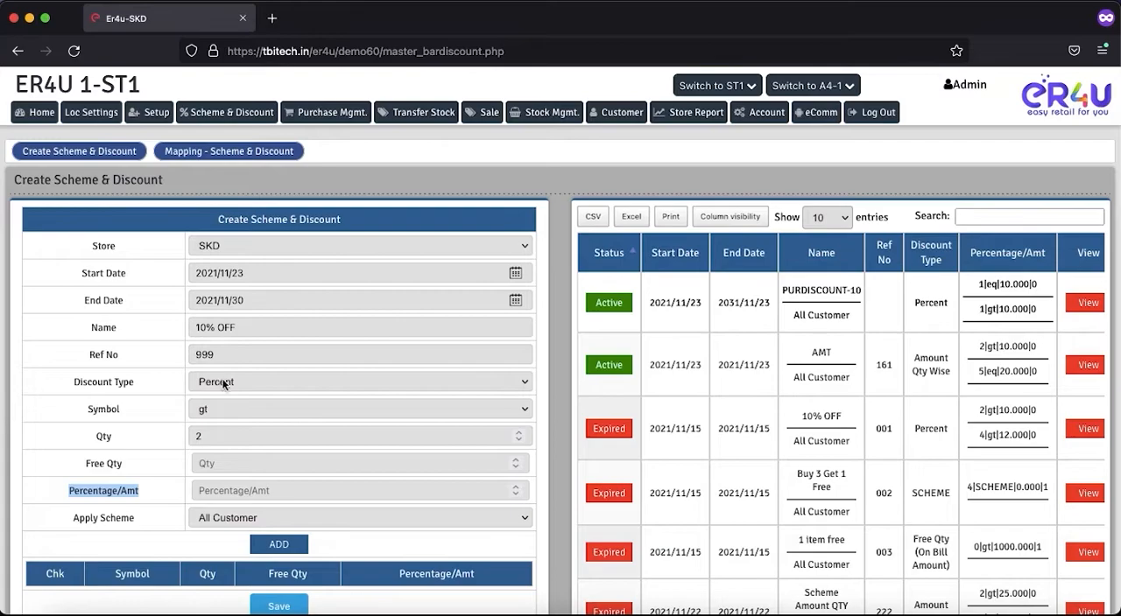
pyautogui.click(225, 488)
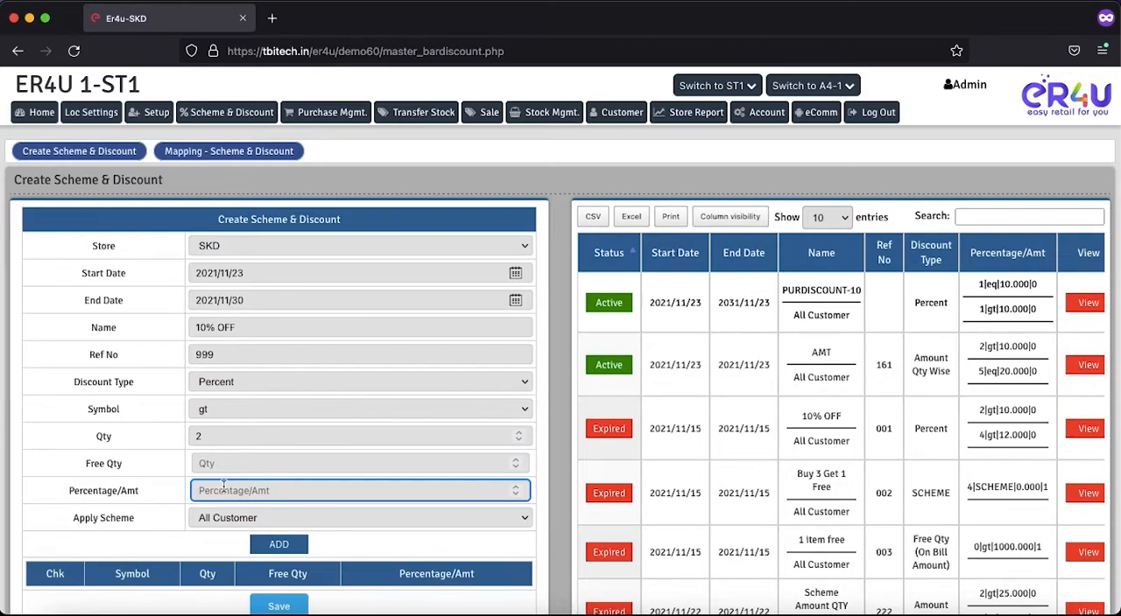
pyautogui.write('10')
# Step: Keep the scheme applied to All Customer and add the 10% rule for quantities gt 2 to the scheme's list
pyautogui.moveTo(133, 518); pyautogui.dragTo(72, 520)
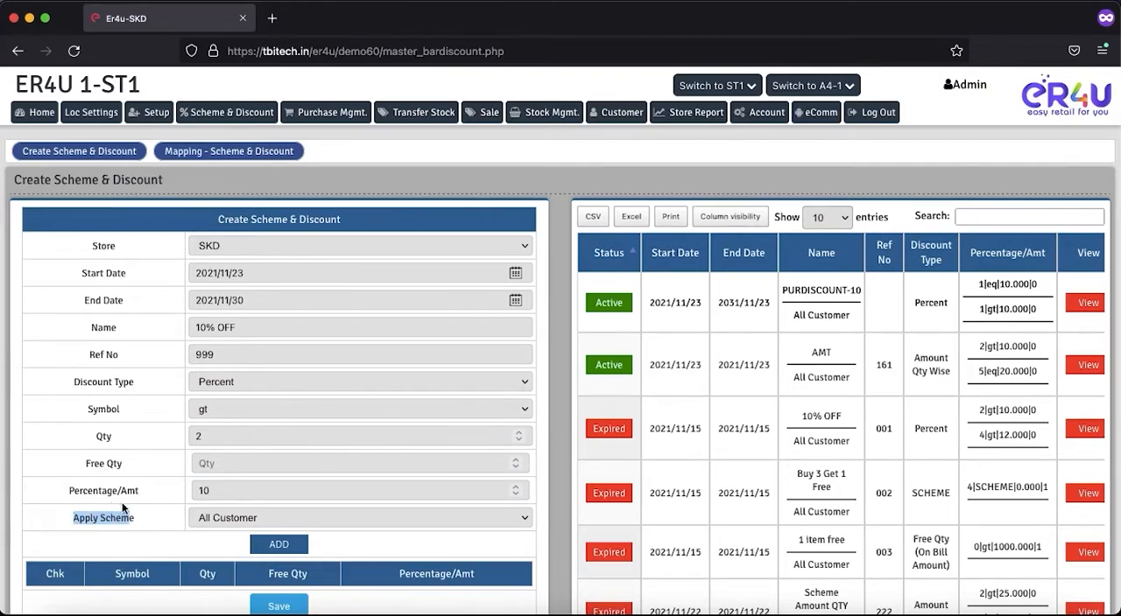
pyautogui.scroll(-3, 122, 501)
pyautogui.click(218, 406)
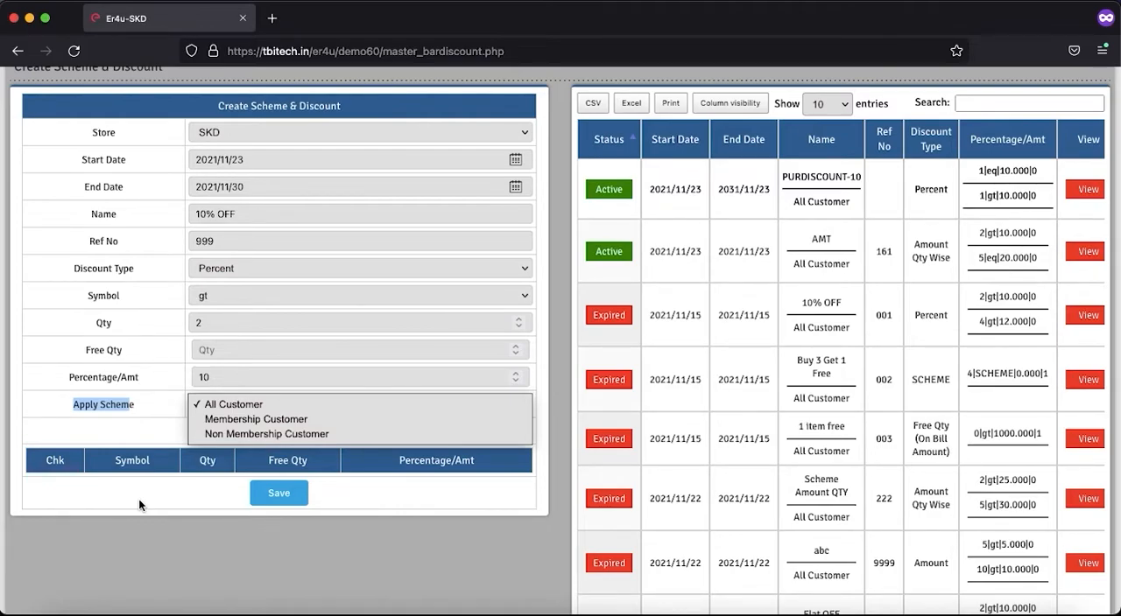
pyautogui.click(219, 409)
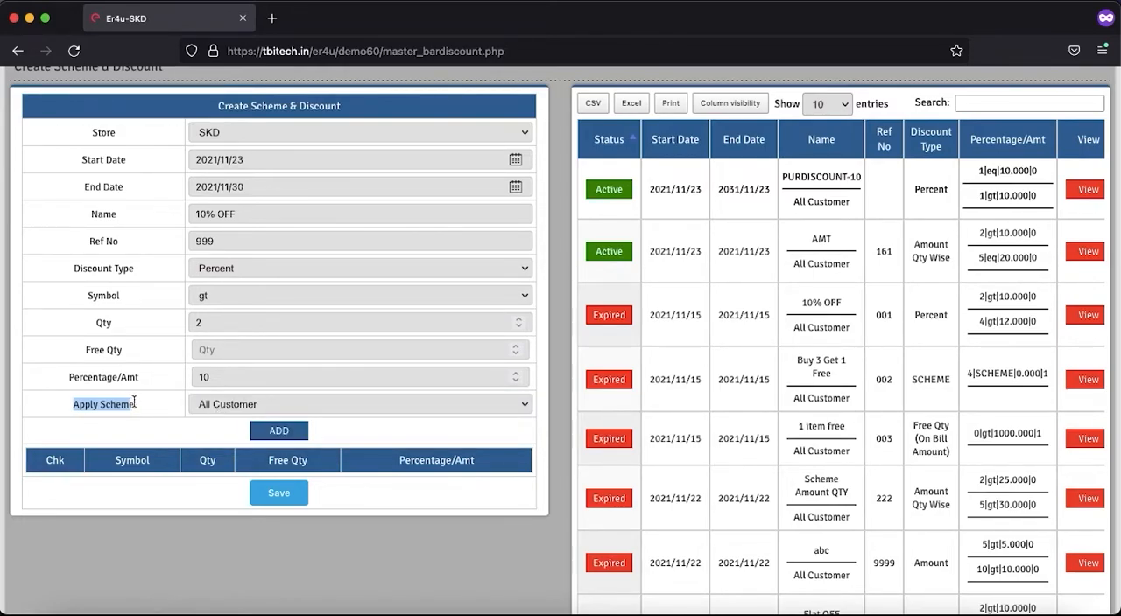
pyautogui.click(278, 430)
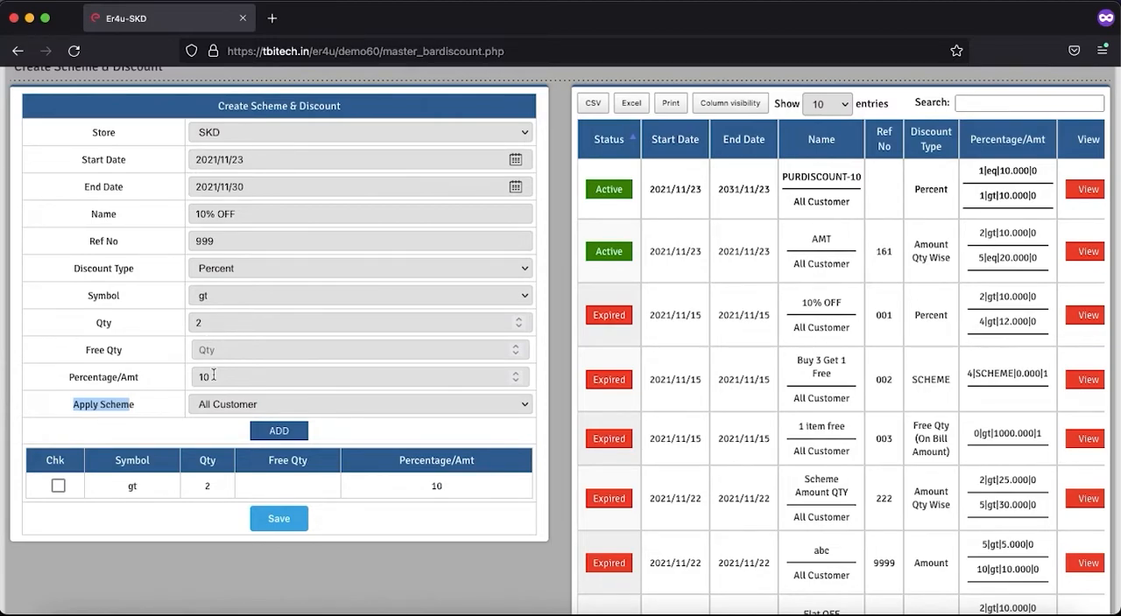
# Step: Add a second rule to the scheme with quantity 4, symbol gt and a 12 percent discount
pyautogui.doubleClick(211, 324)
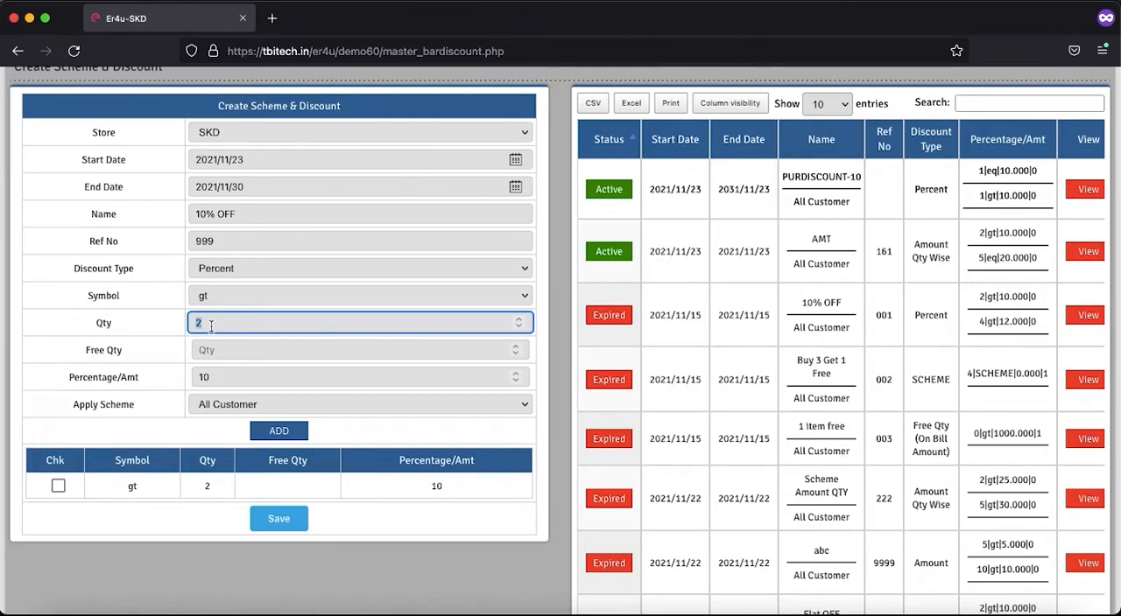
pyautogui.write('4')
pyautogui.click(218, 377)
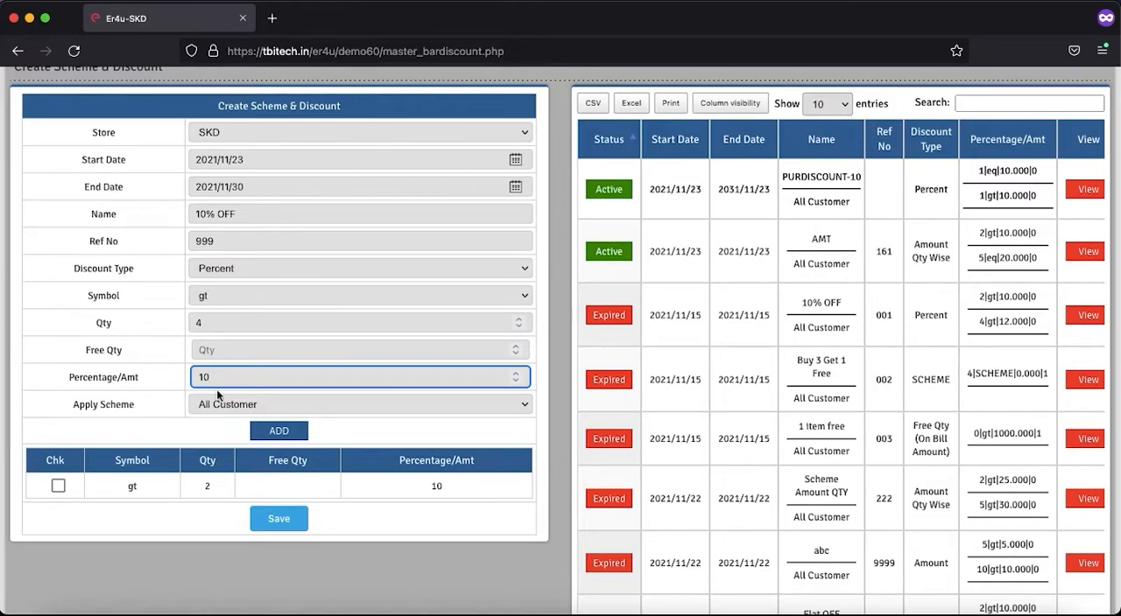
pyautogui.write('2')
pyautogui.click(284, 434)
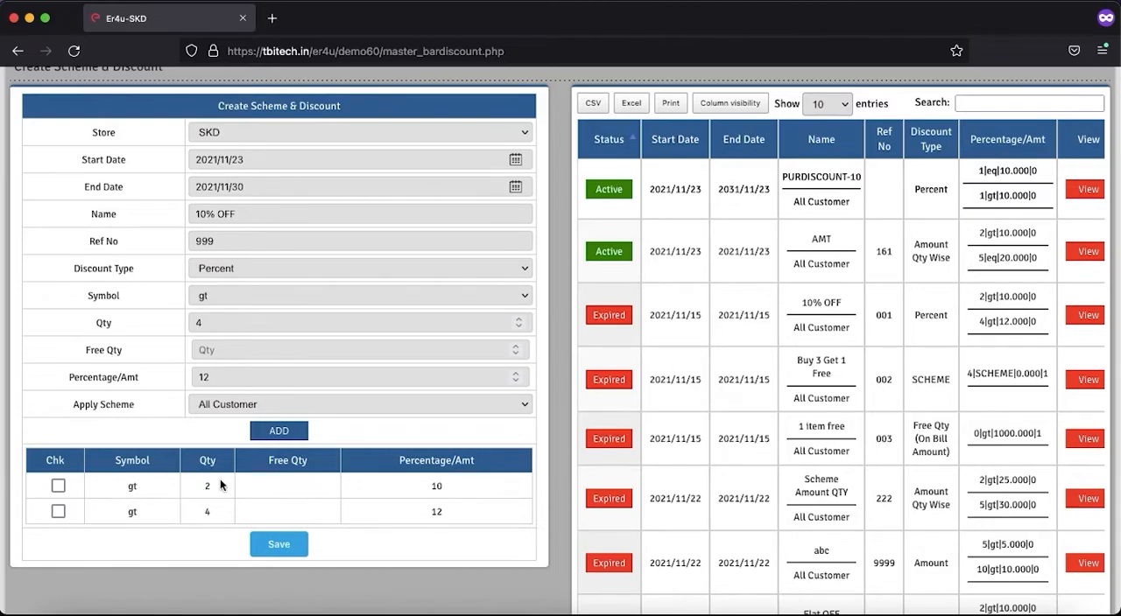
# Step: Review the two discount rules, save the 10% OFF scheme, and find it among the existing schemes
pyautogui.doubleClick(443, 487)
pyautogui.doubleClick(200, 513)
pyautogui.doubleClick(437, 513)
pyautogui.click(275, 545)
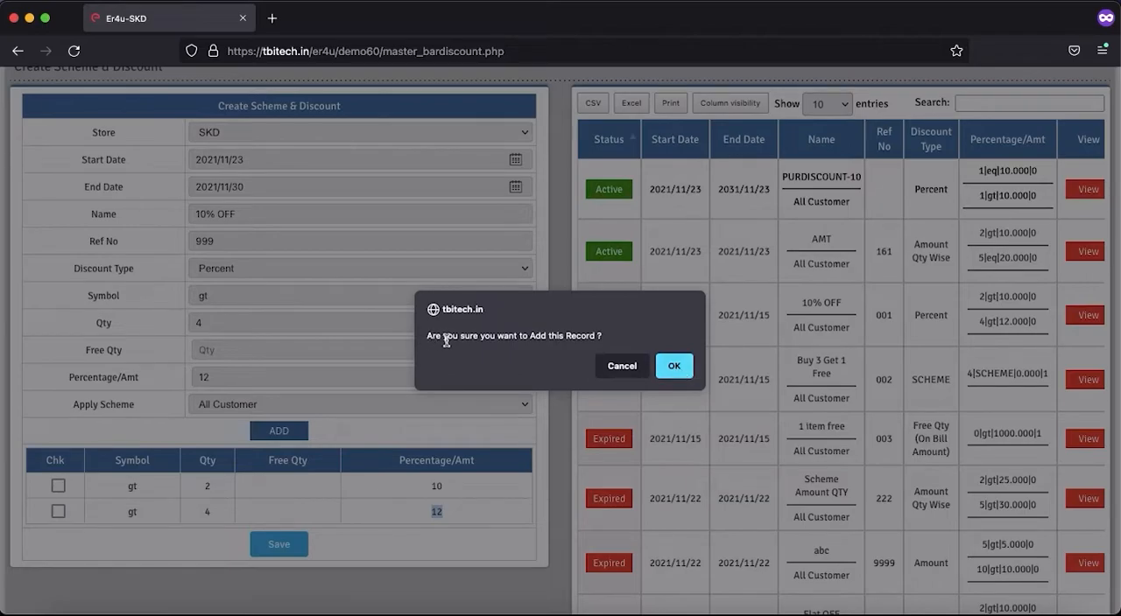
pyautogui.click(664, 368)
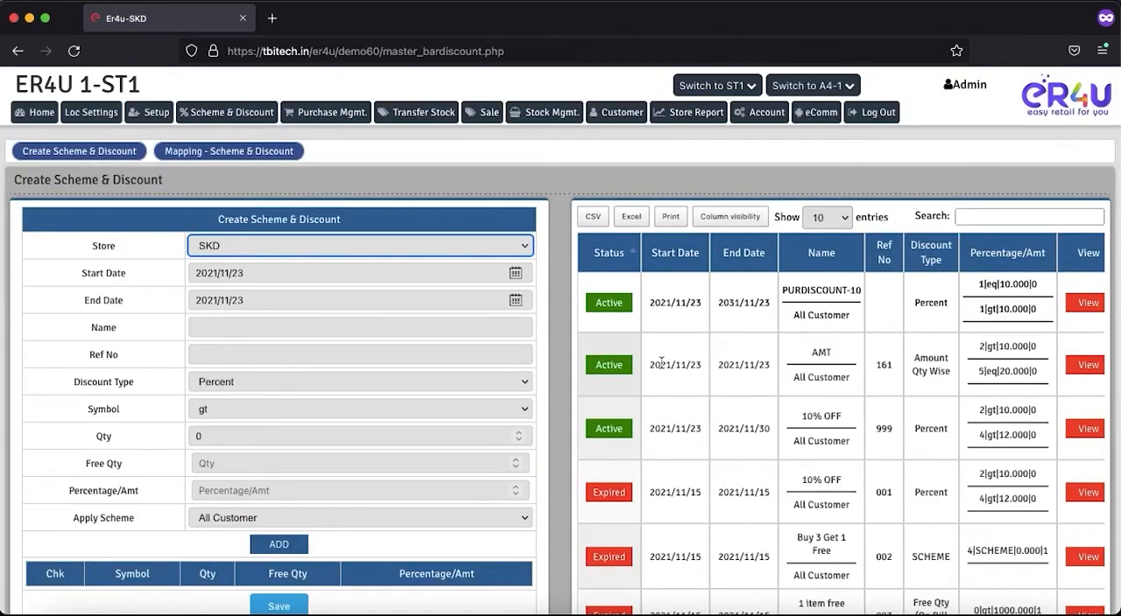
pyautogui.moveTo(843, 418); pyautogui.dragTo(800, 416)
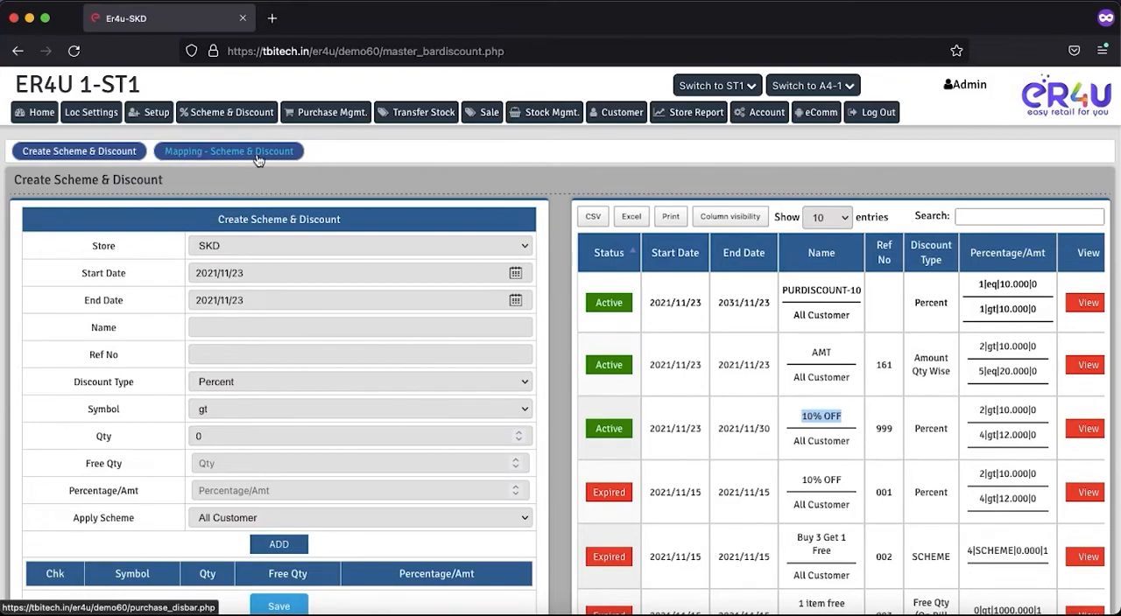
# Step: Open the scheme and discount mapping page and choose the newly created 10% OFF(Percent), the last one listed, as the discount to apply
pyautogui.click(218, 157)
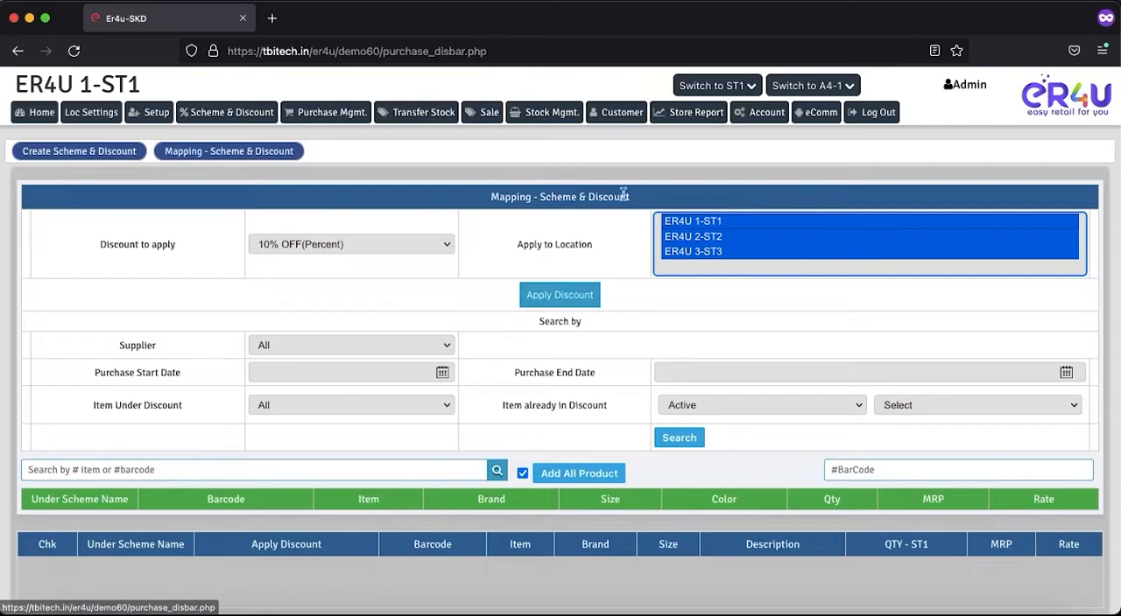
pyautogui.moveTo(630, 197); pyautogui.dragTo(493, 200)
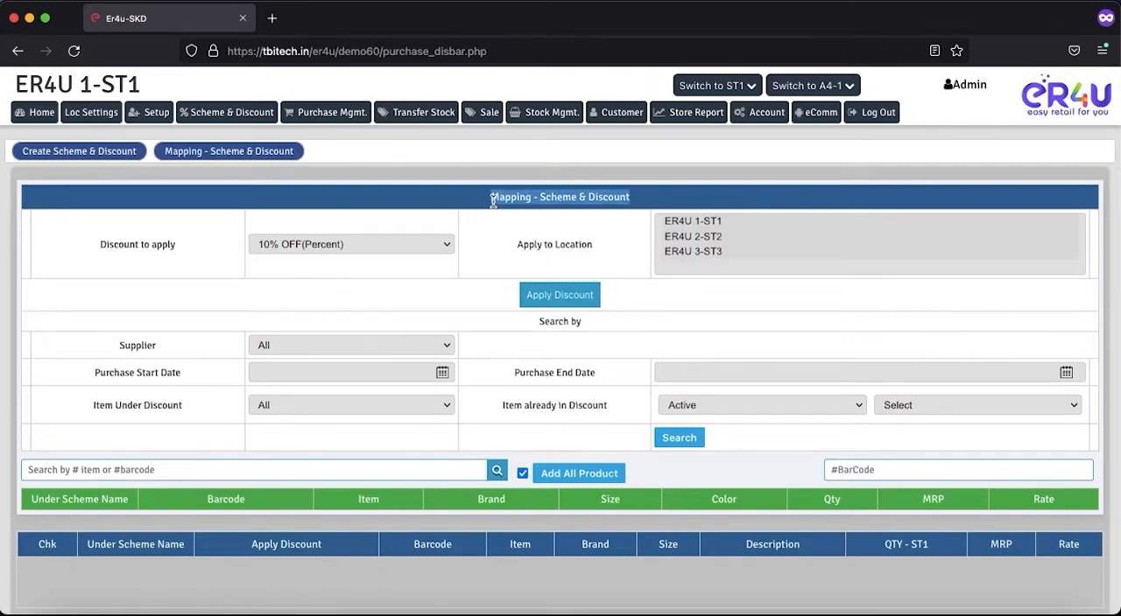
pyautogui.moveTo(177, 244); pyautogui.dragTo(99, 244)
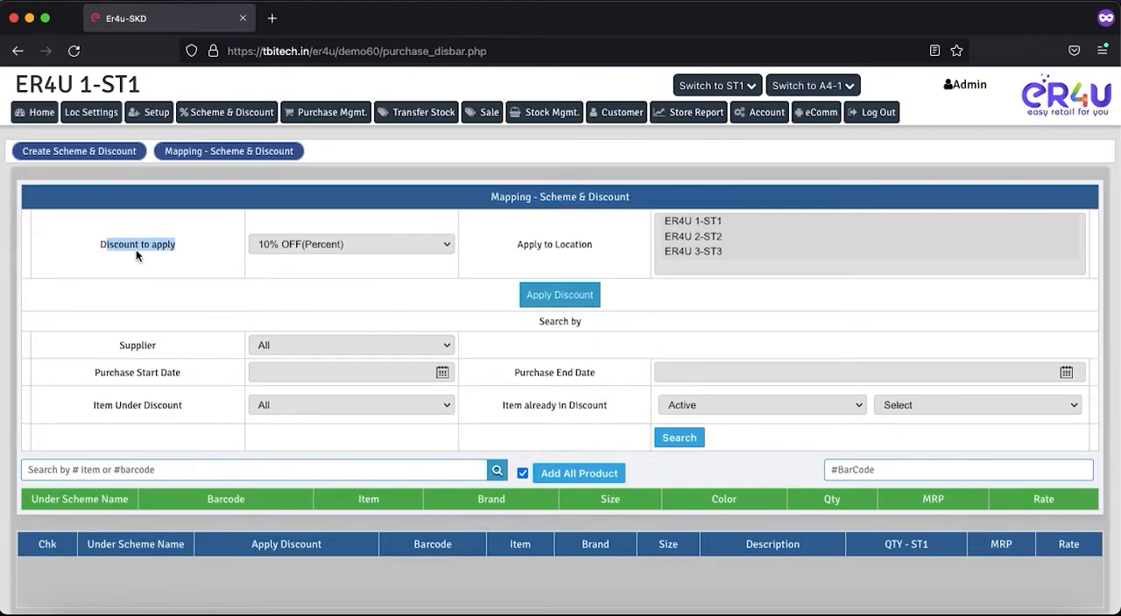
pyautogui.click(371, 249)
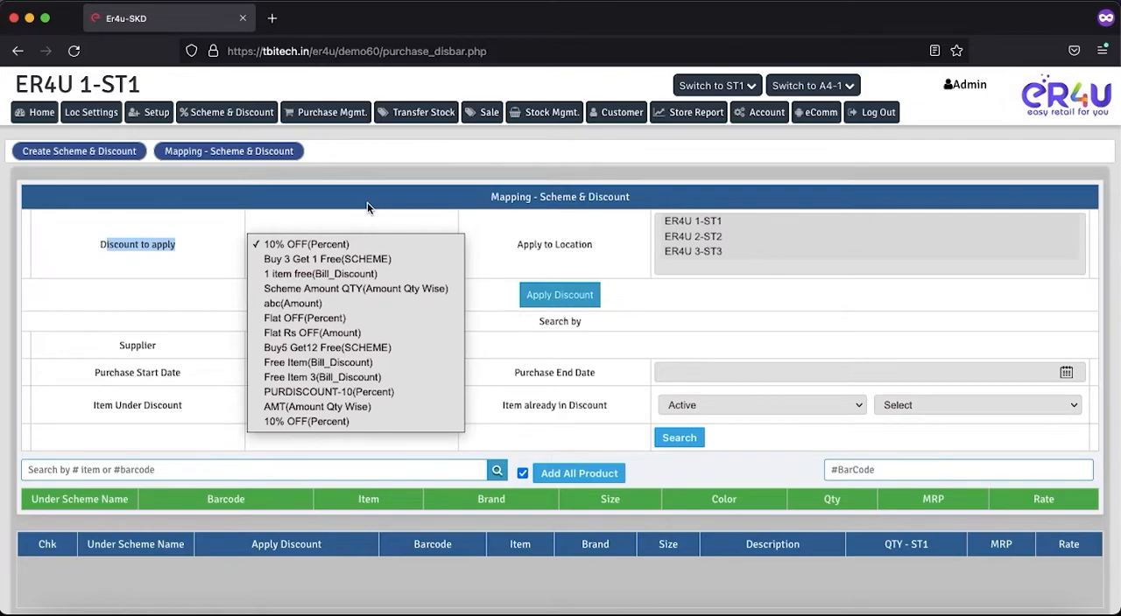
pyautogui.click(315, 422)
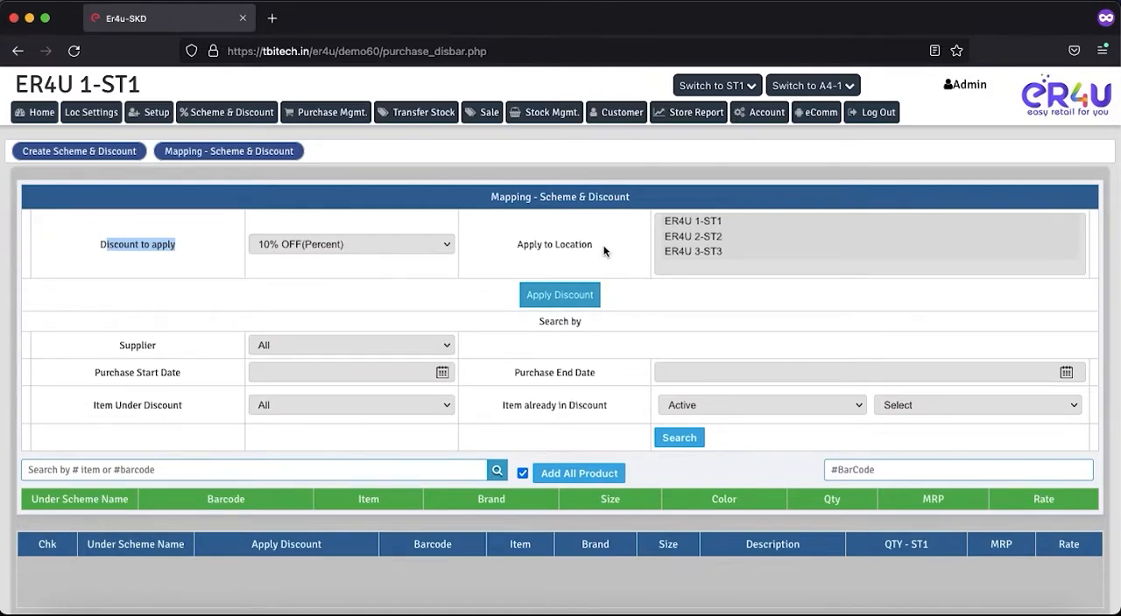
pyautogui.moveTo(596, 245); pyautogui.dragTo(535, 245)
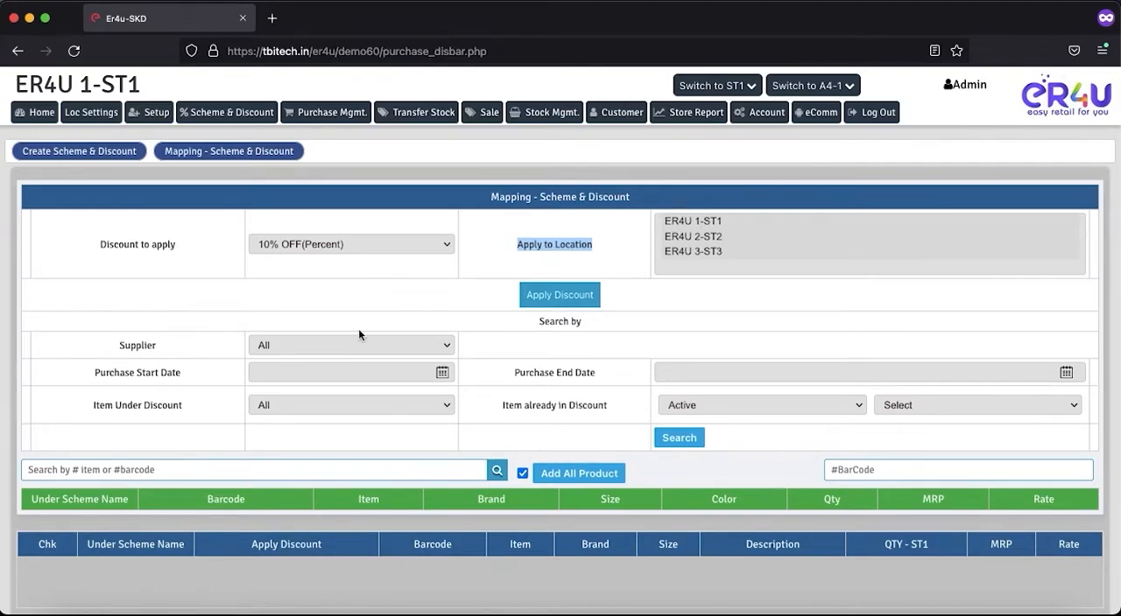
# Step: Examine the item search filters, including the active schemes offered for items already in discount, without choosing one
pyautogui.scroll(-3, 358, 328)
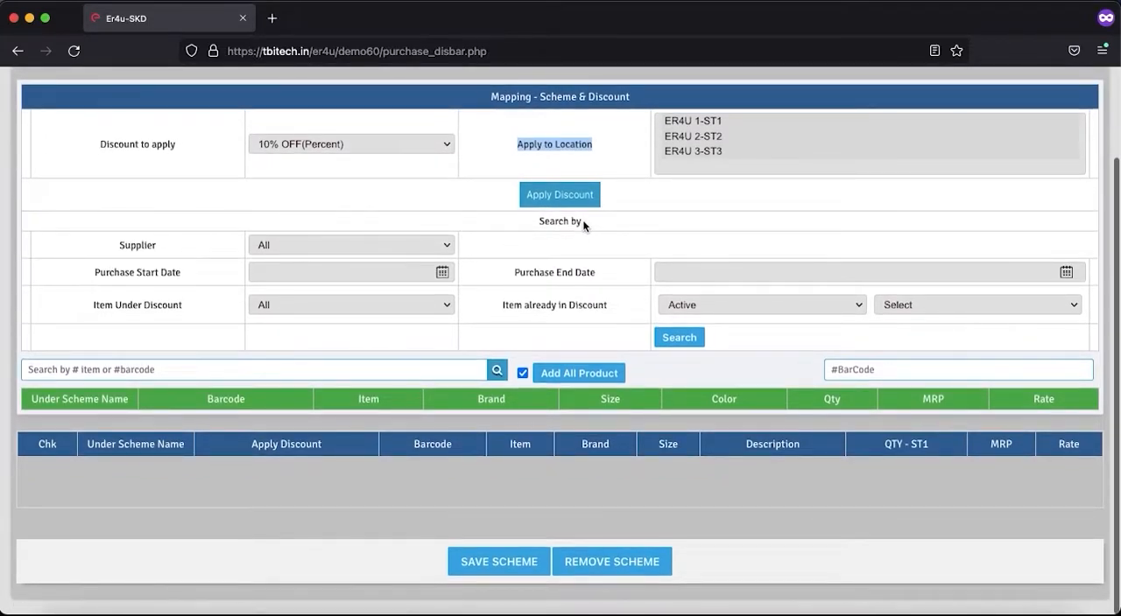
pyautogui.moveTo(583, 220); pyautogui.dragTo(536, 221)
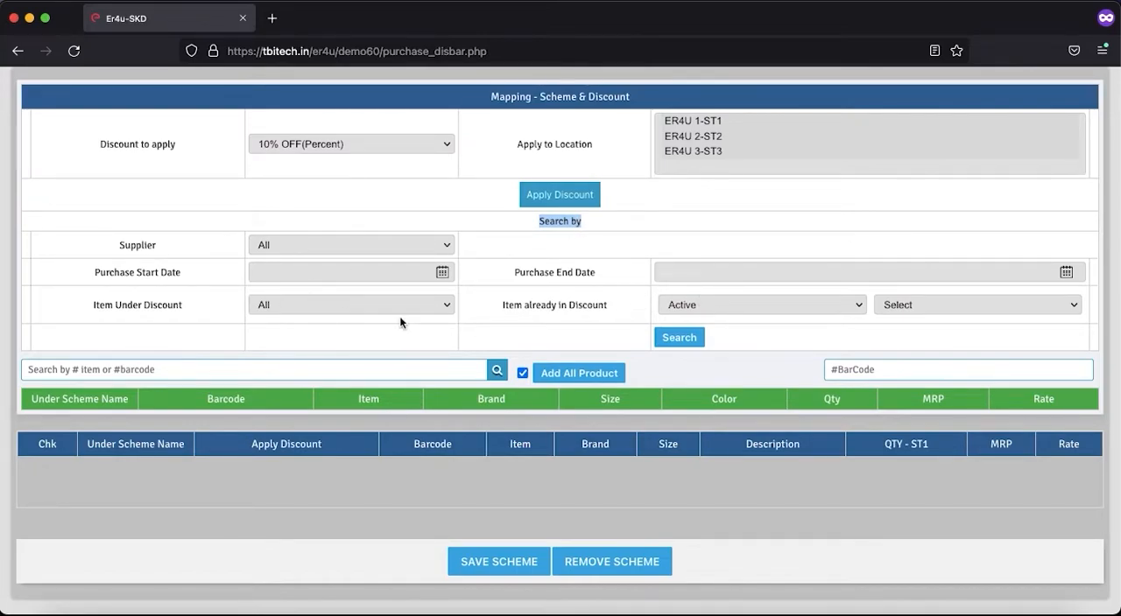
pyautogui.click(920, 307)
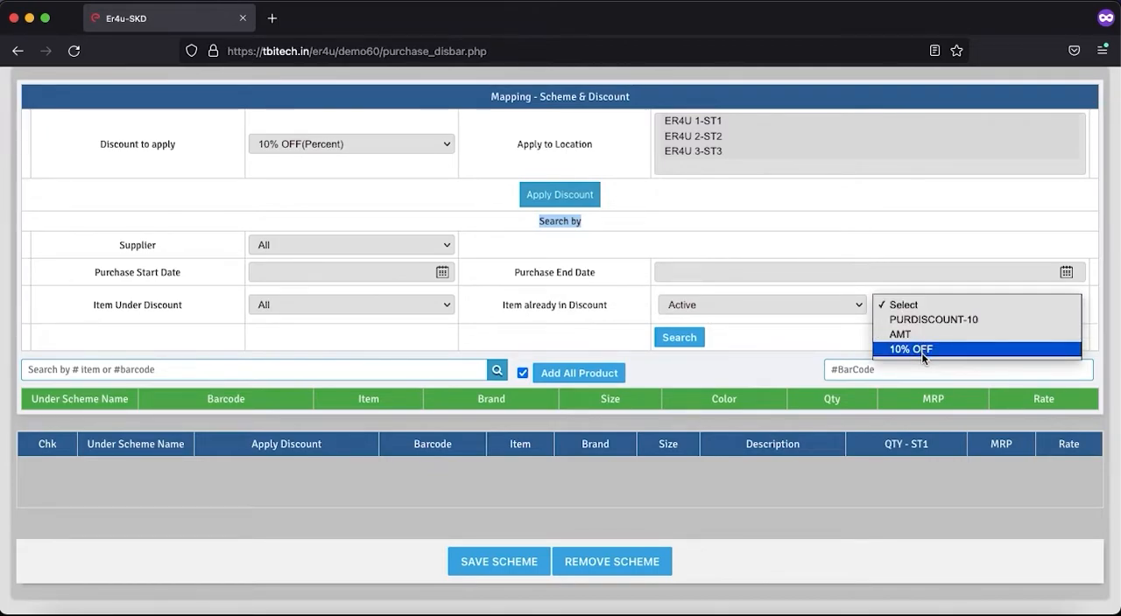
pyautogui.click(395, 149)
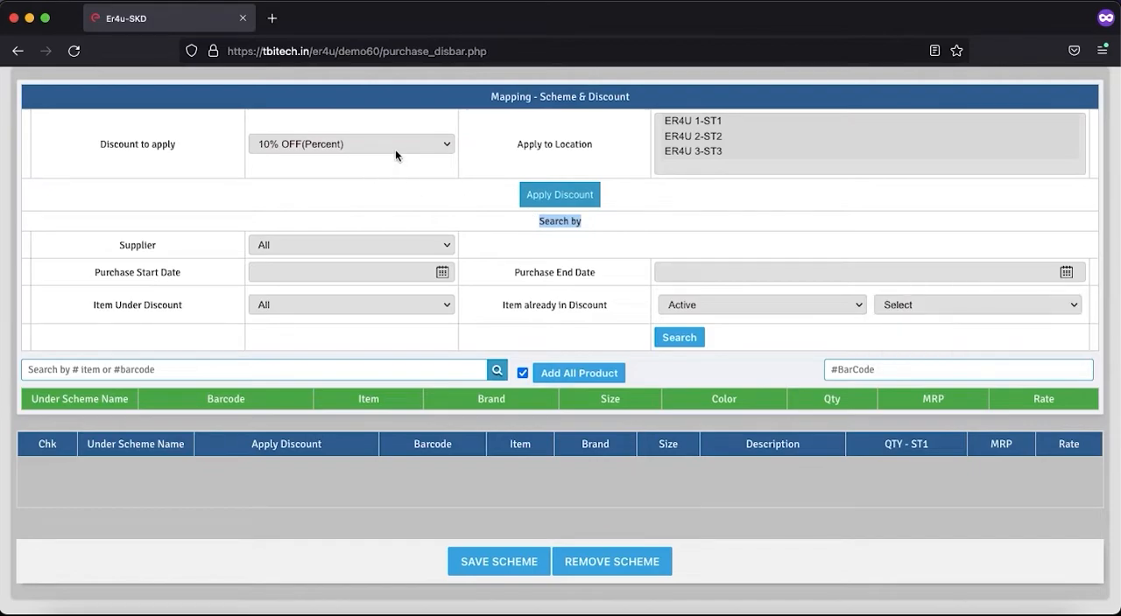
pyautogui.click(900, 303)
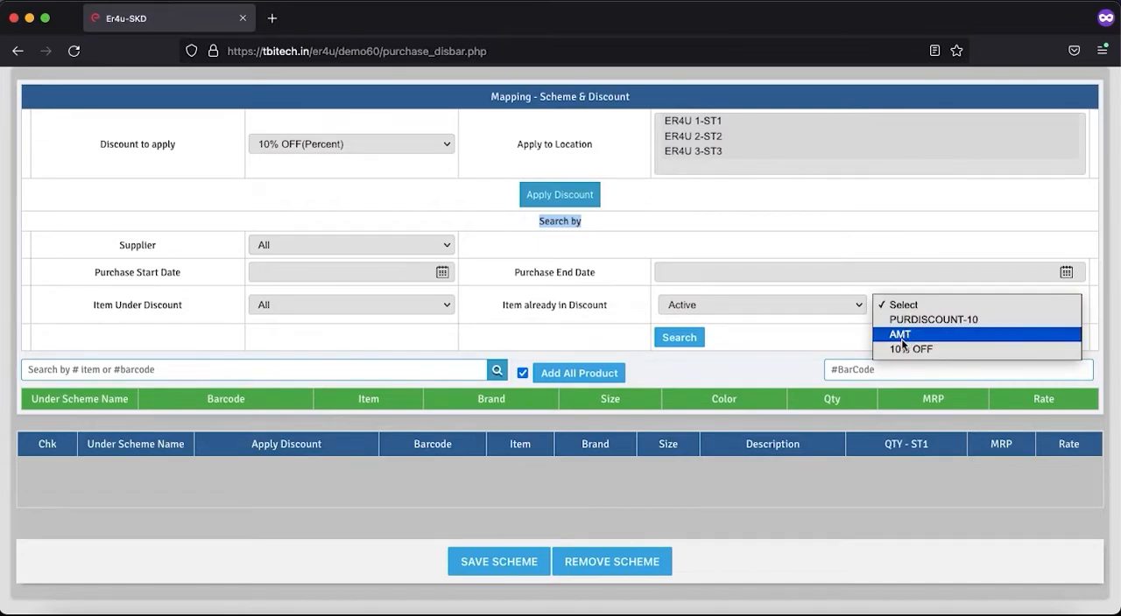
pyautogui.click(488, 296)
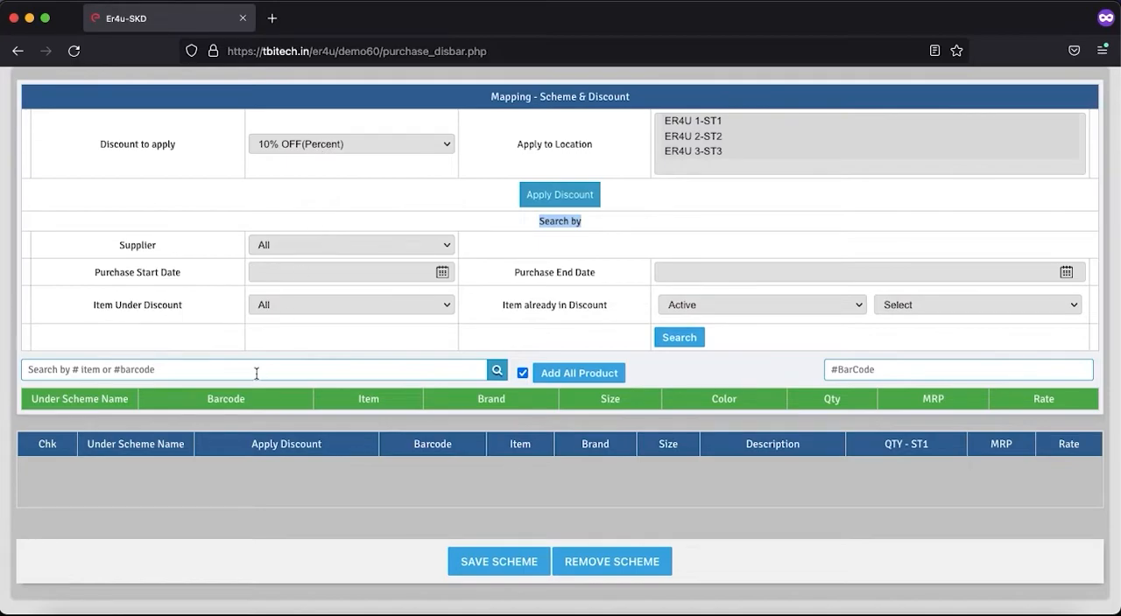
# Step: Search the items for "a" and add biscuit with barcode AE42 to the discount mapping
pyautogui.click(377, 372)
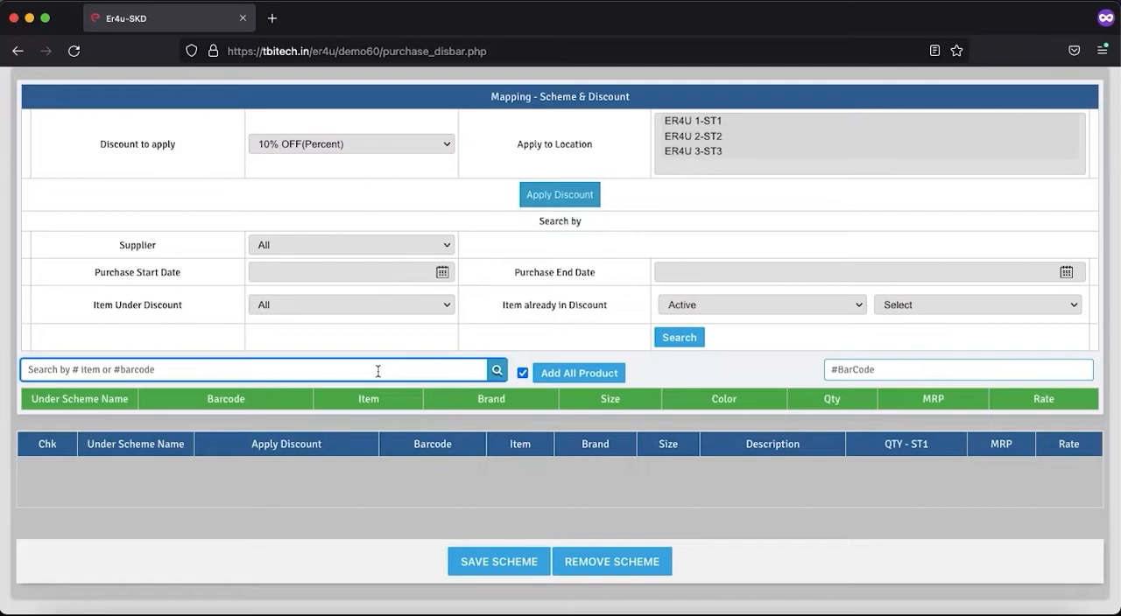
pyautogui.write('a')
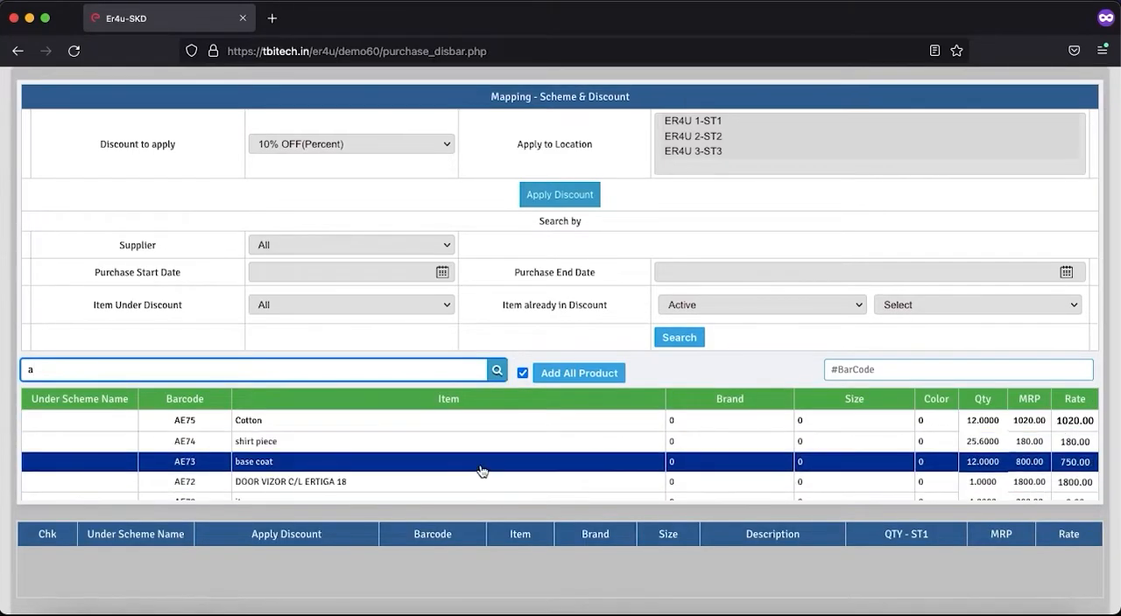
pyautogui.scroll(-10, 481, 471)
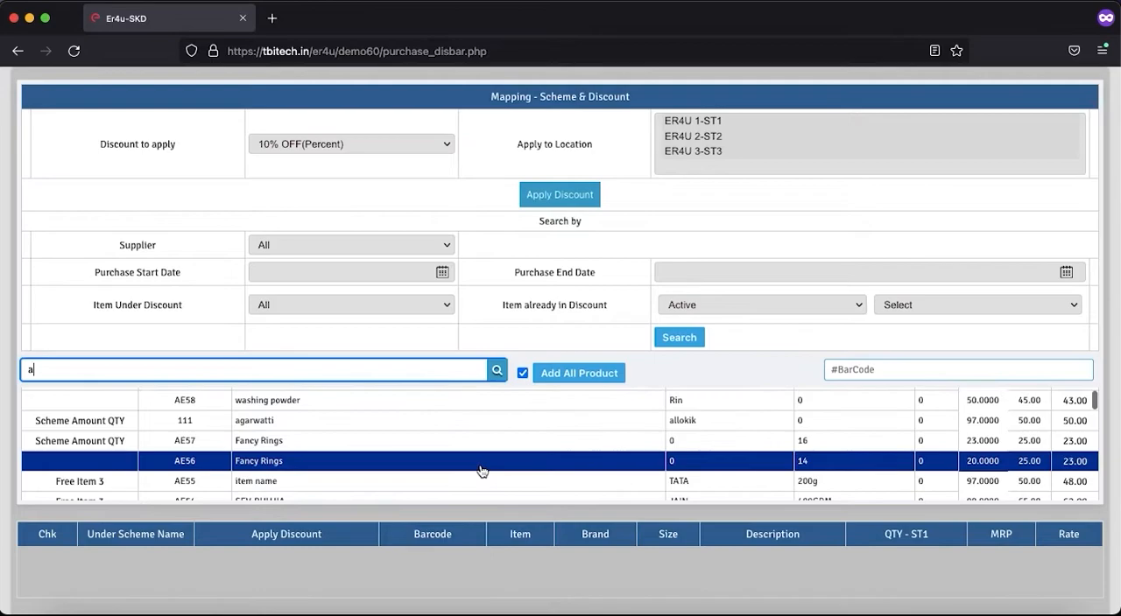
pyautogui.scroll(-3, 481, 471)
pyautogui.scroll(1, 481, 471)
pyautogui.scroll(-3, 480, 471)
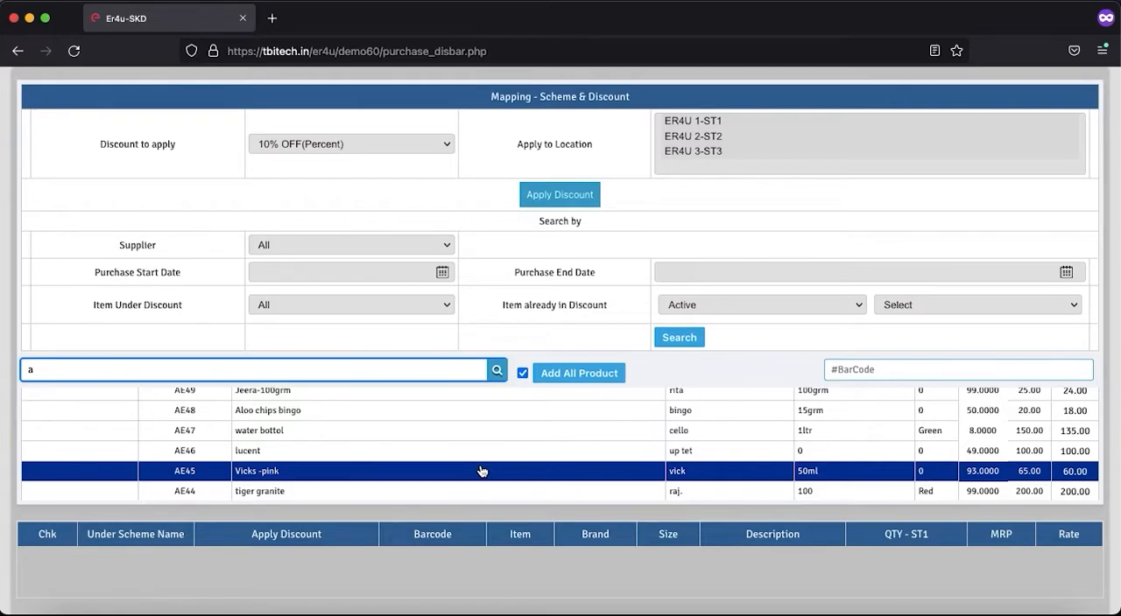
pyautogui.scroll(-1, 320, 457)
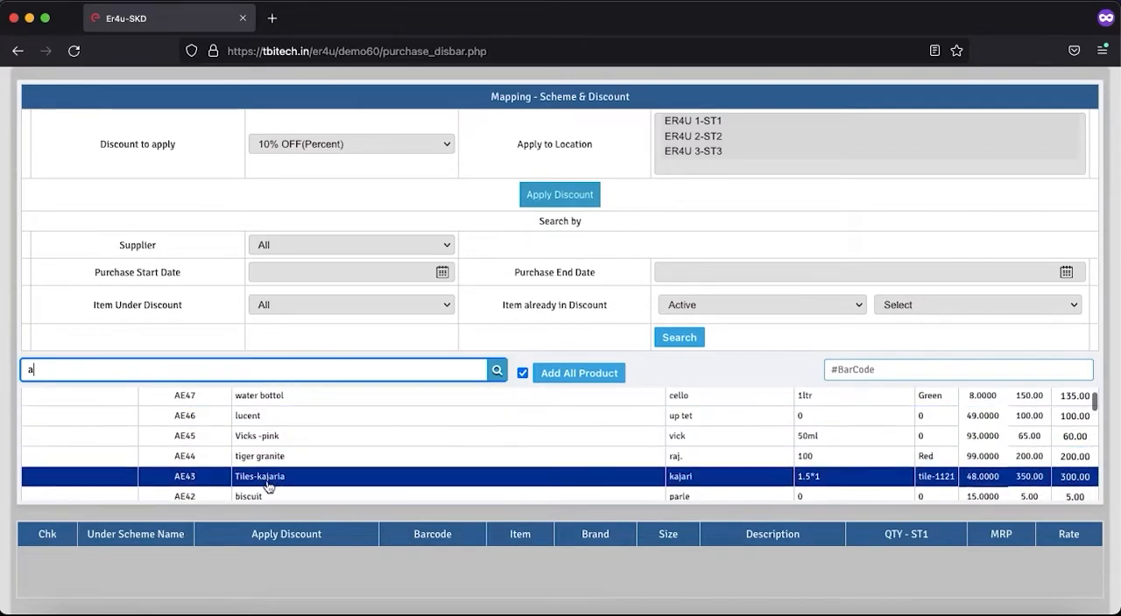
pyautogui.scroll(-1, 267, 465)
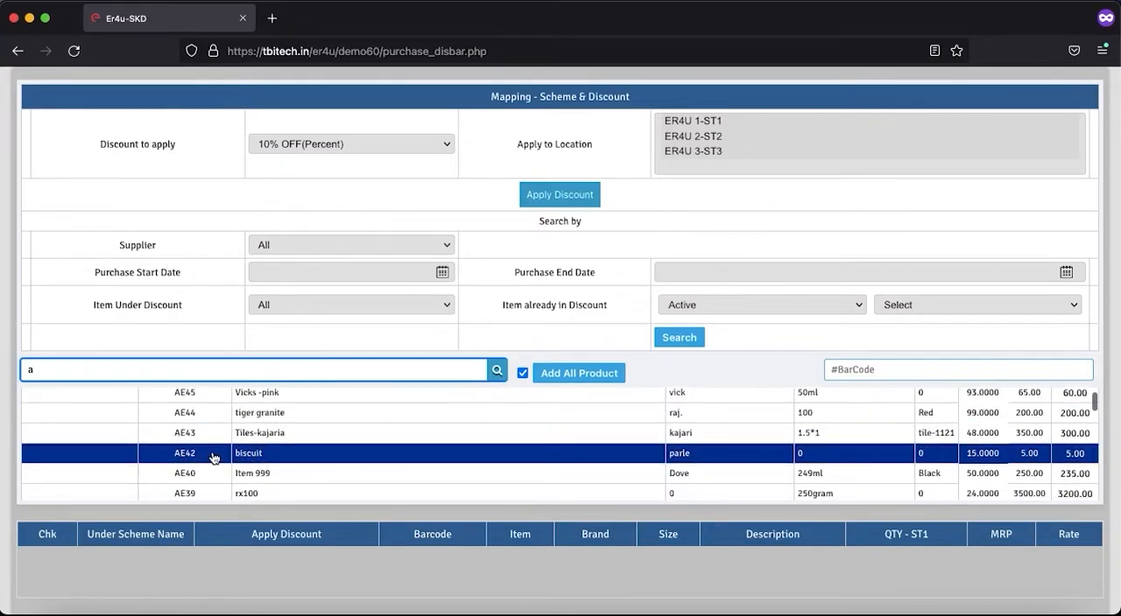
pyautogui.click(256, 454)
# Step: Add Item 999 with barcode AE40 to the discount mapping and save the scheme for the listed items
pyautogui.scroll(-2, 377, 533)
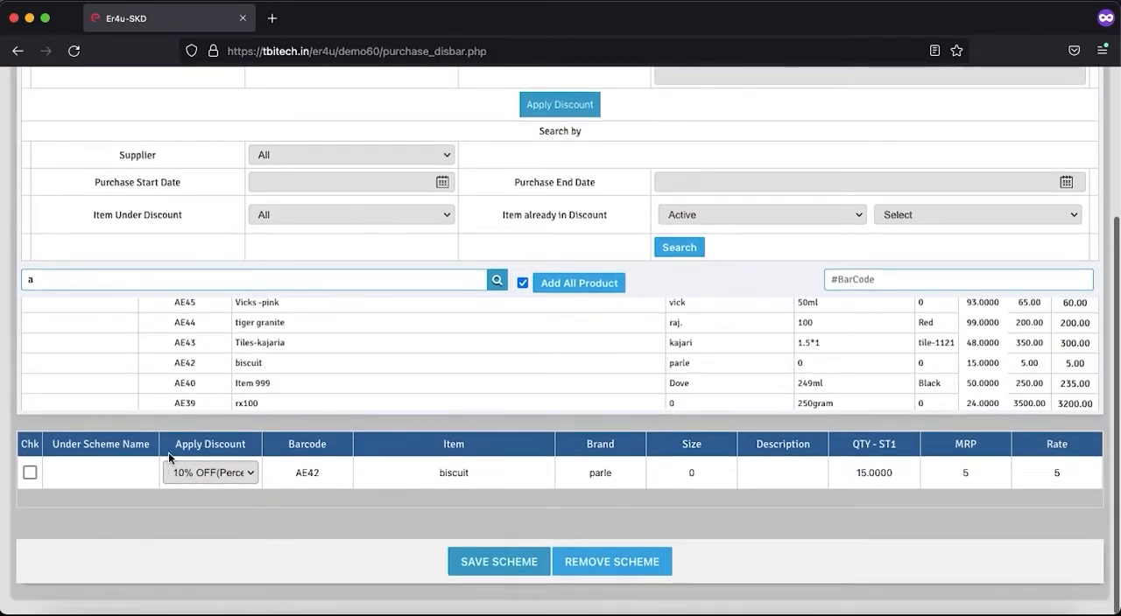
pyautogui.click(257, 388)
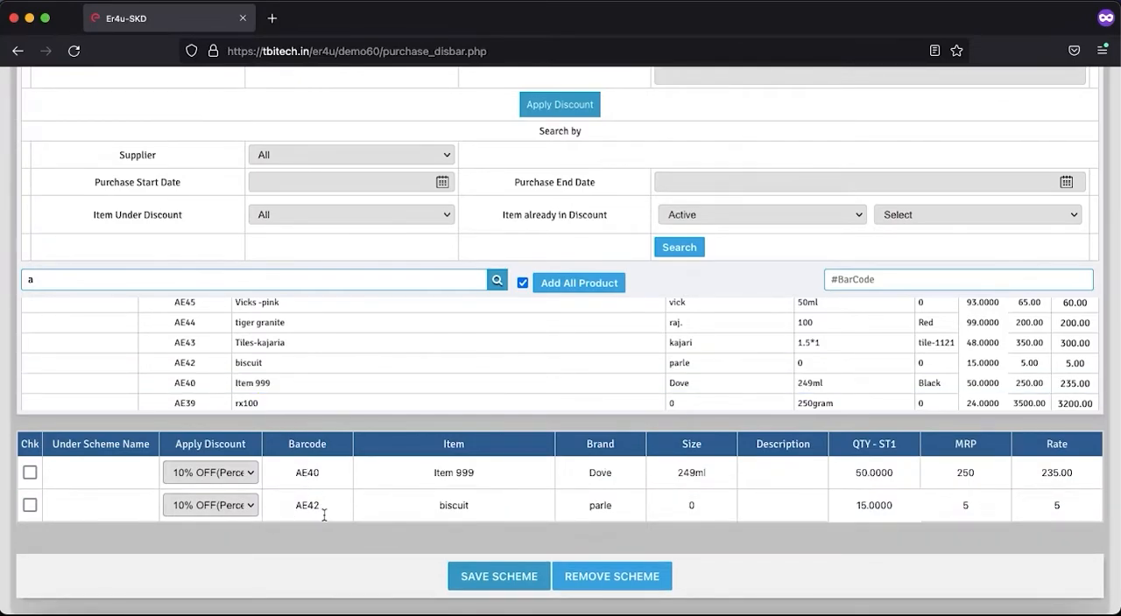
pyautogui.click(488, 584)
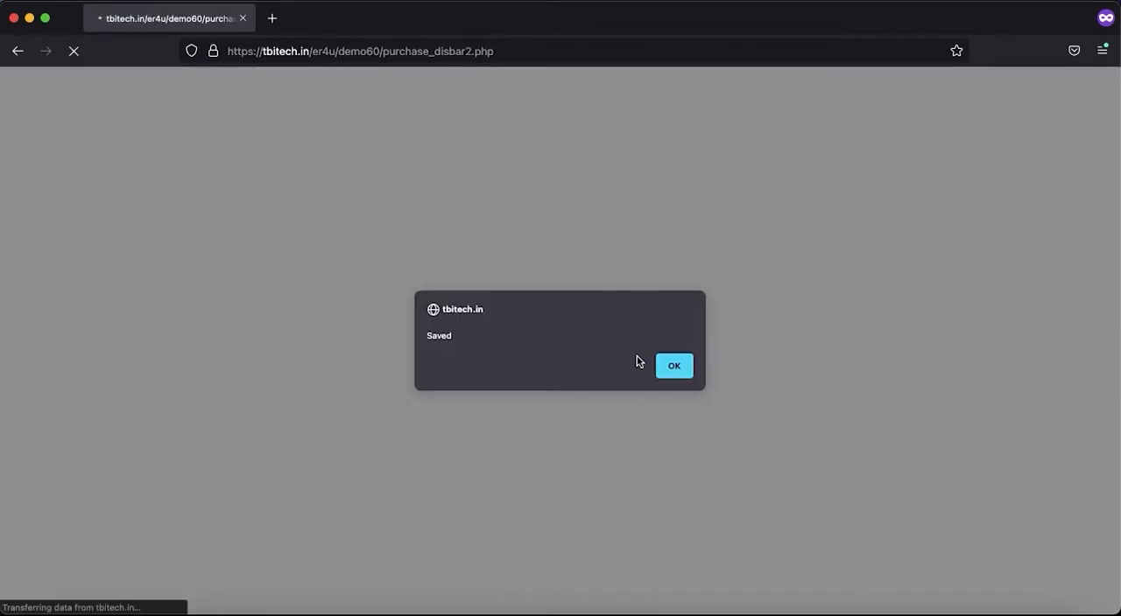
pyautogui.click(674, 366)
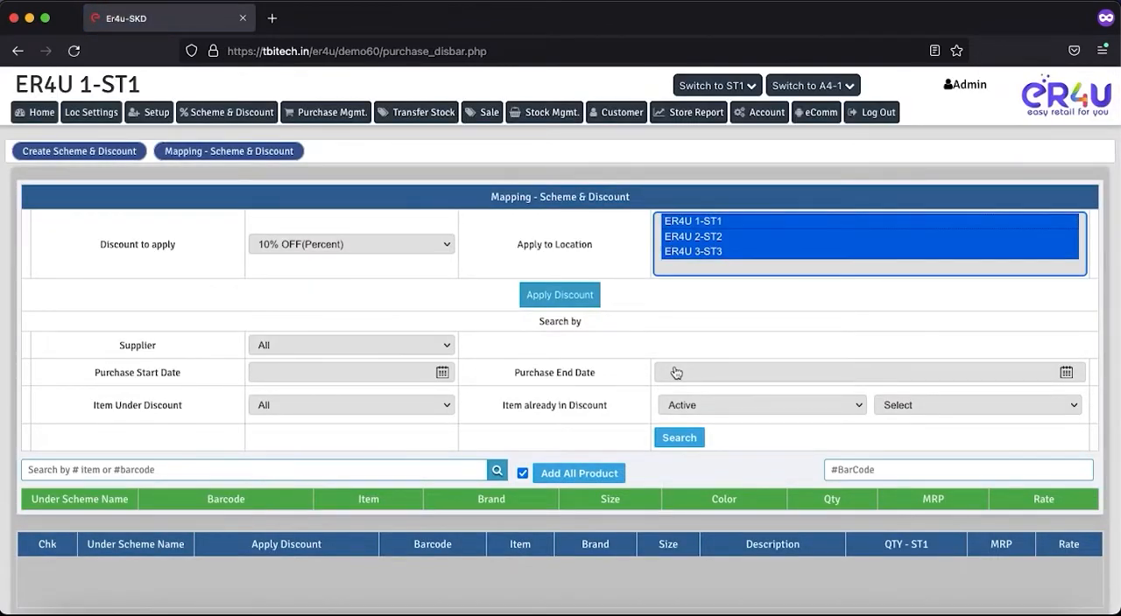
# Step: Open the Sale page in a new browser tab and switch to it
pyautogui.rightClick(500, 116)
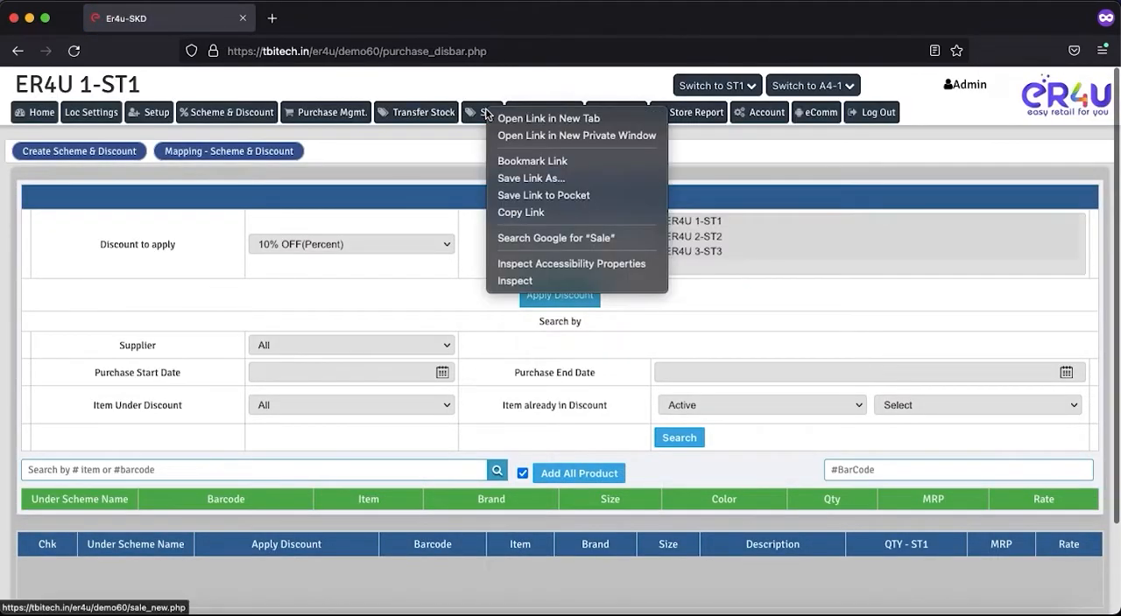
pyautogui.click(503, 119)
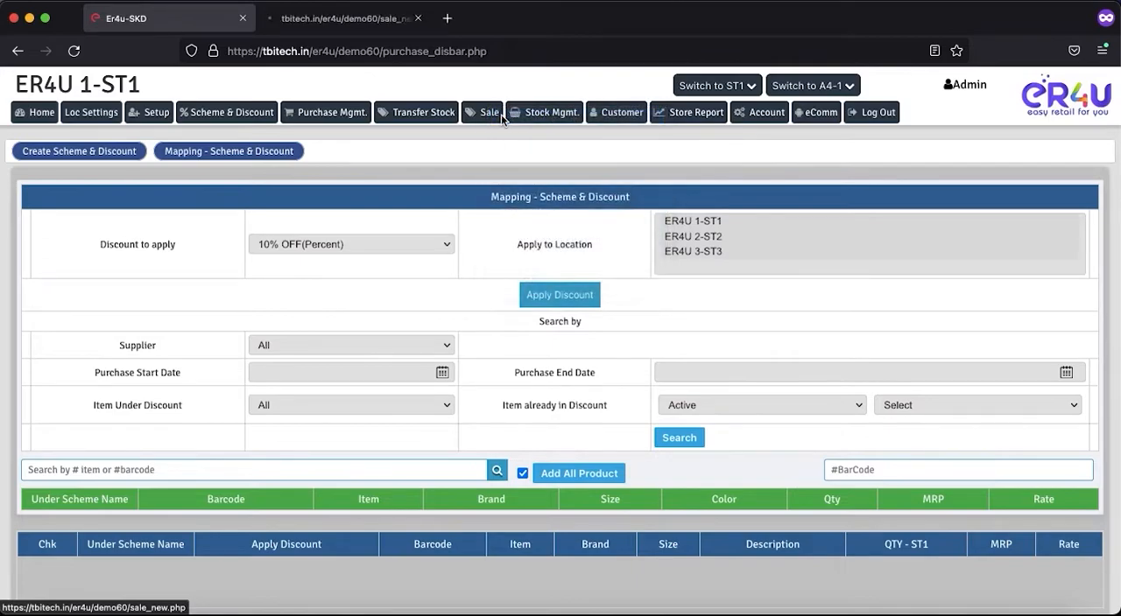
pyautogui.click(331, 20)
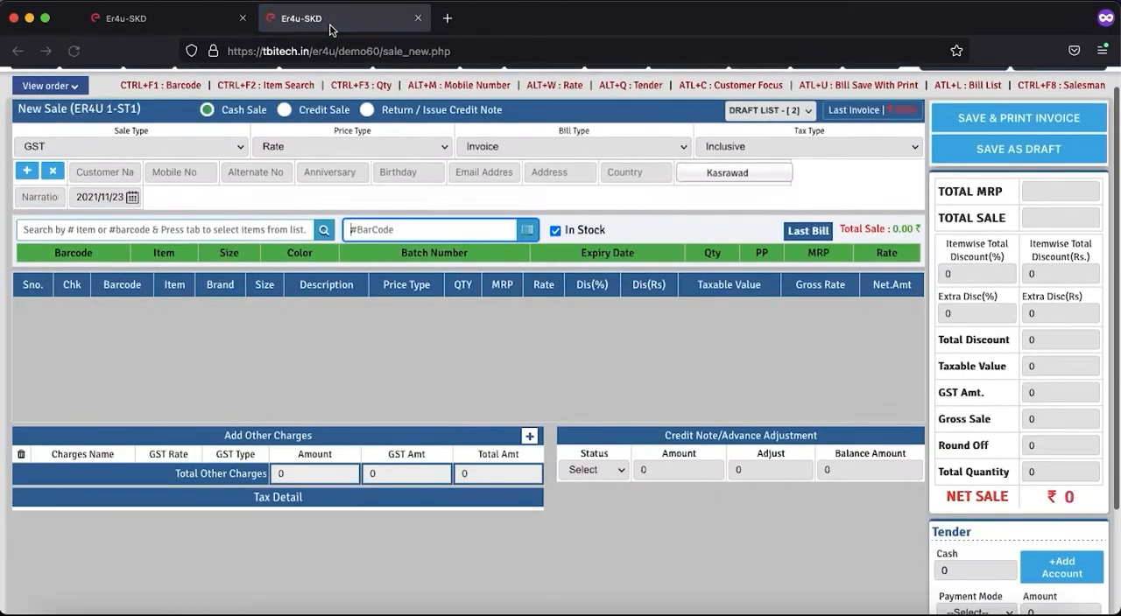
# Step: Search the items for barcode ae40 and add Item 999 to the new sale
pyautogui.click(144, 226)
pyautogui.write('a')
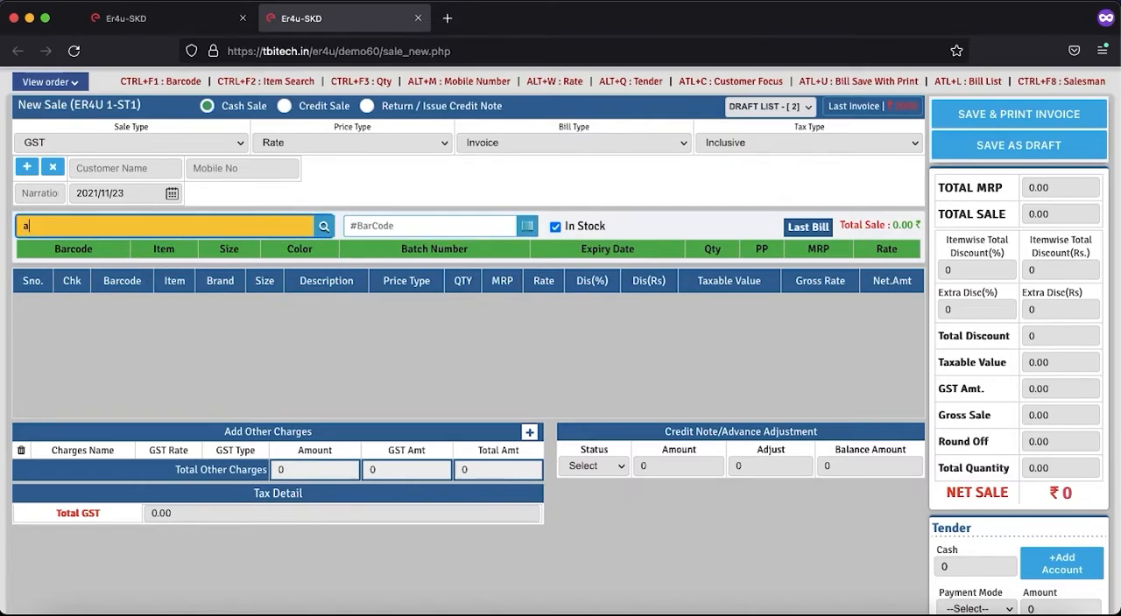
pyautogui.write('e40')
pyautogui.press('Return')
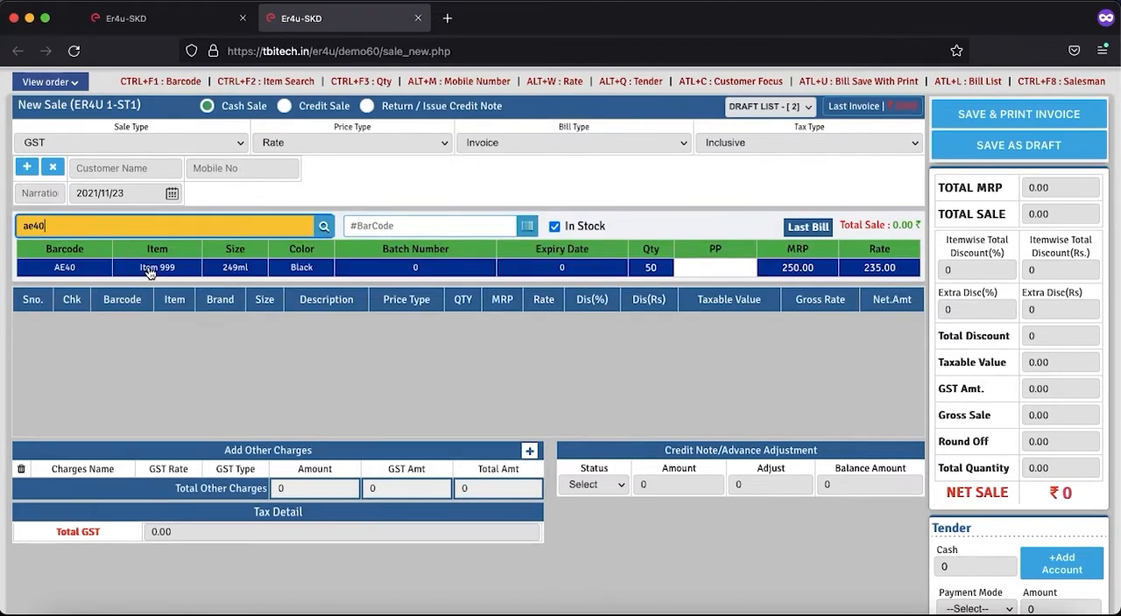
pyautogui.click(149, 272)
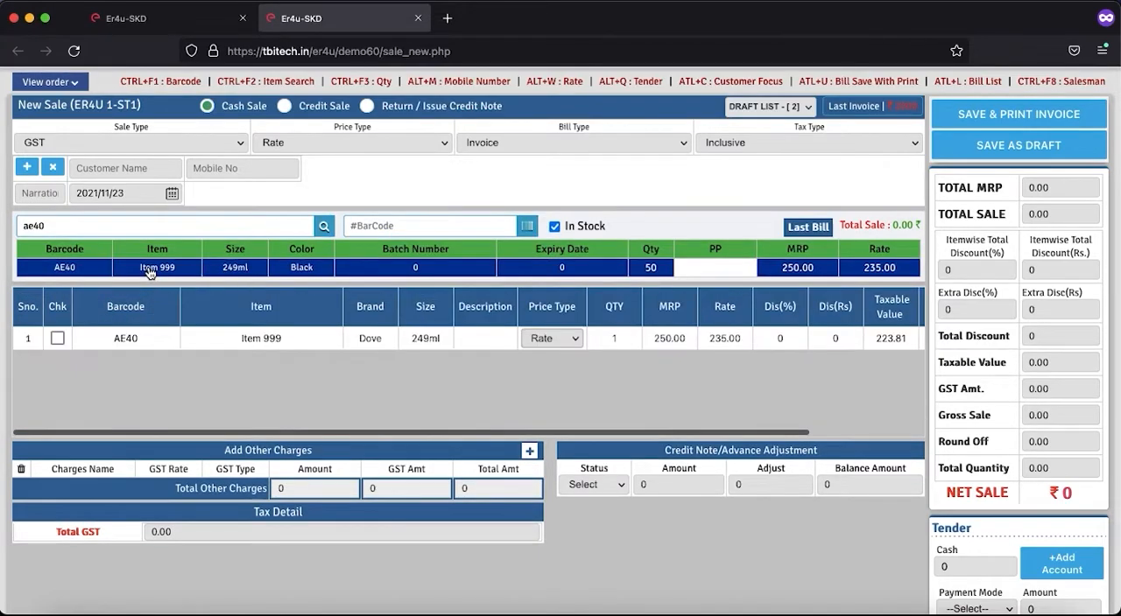
# Step: Set Item 999's quantity to 2 in the sale
pyautogui.click(620, 338)
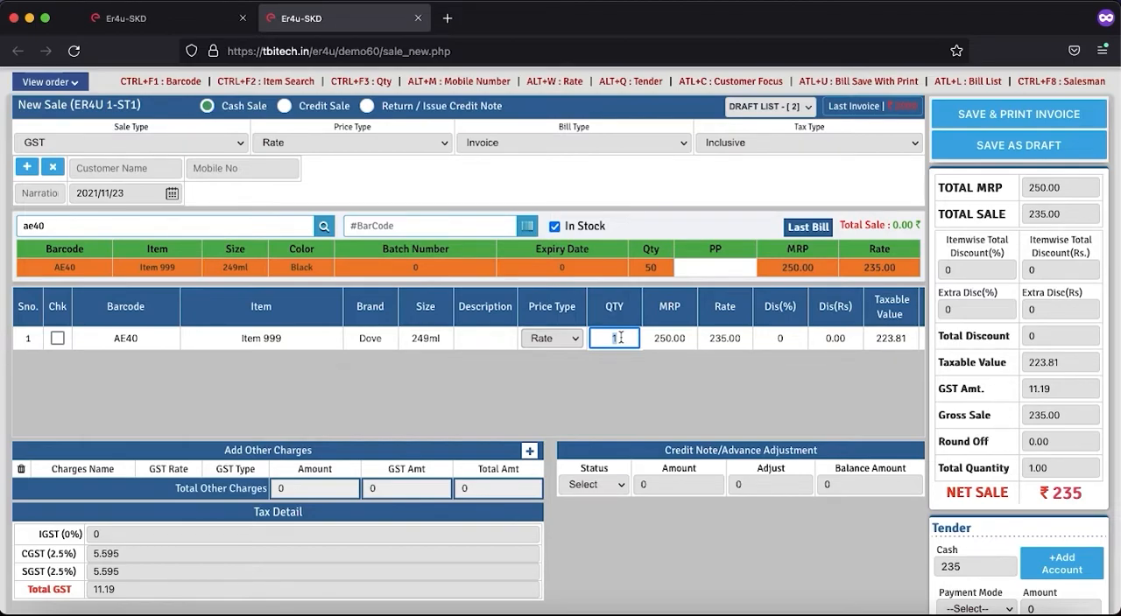
pyautogui.click(620, 338)
pyautogui.press('BackSpace')
pyautogui.write('2')
pyautogui.press('Tab')
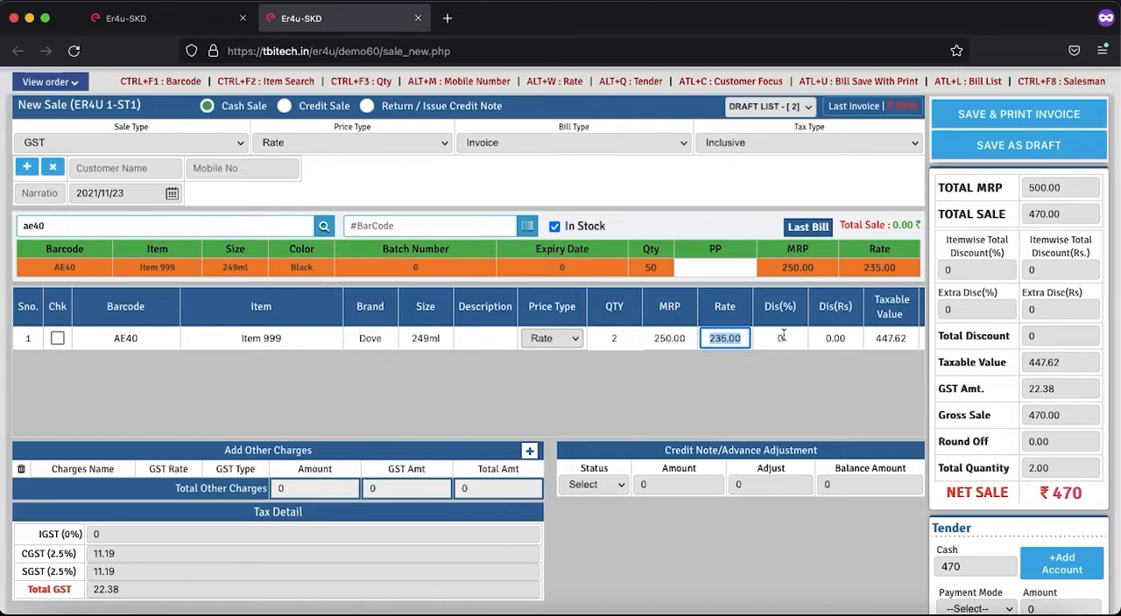
# Step: Set Item 999's quantity to 3 and check the discount percentage applied to its line
pyautogui.click(615, 339)
pyautogui.click(615, 339)
pyautogui.press('BackSpace')
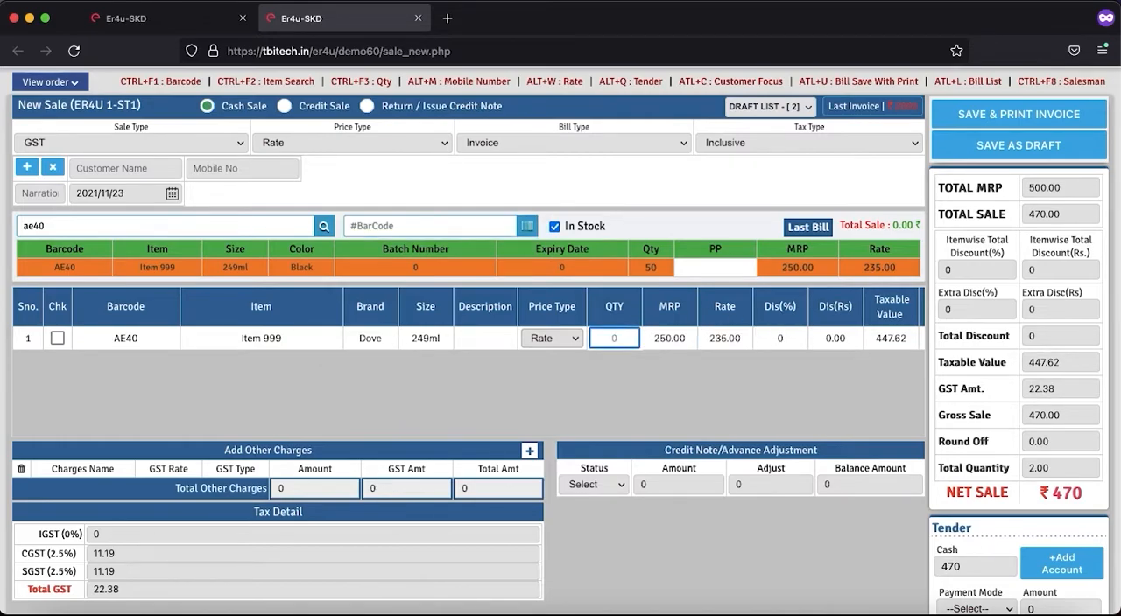
pyautogui.write('3')
pyautogui.press('Tab')
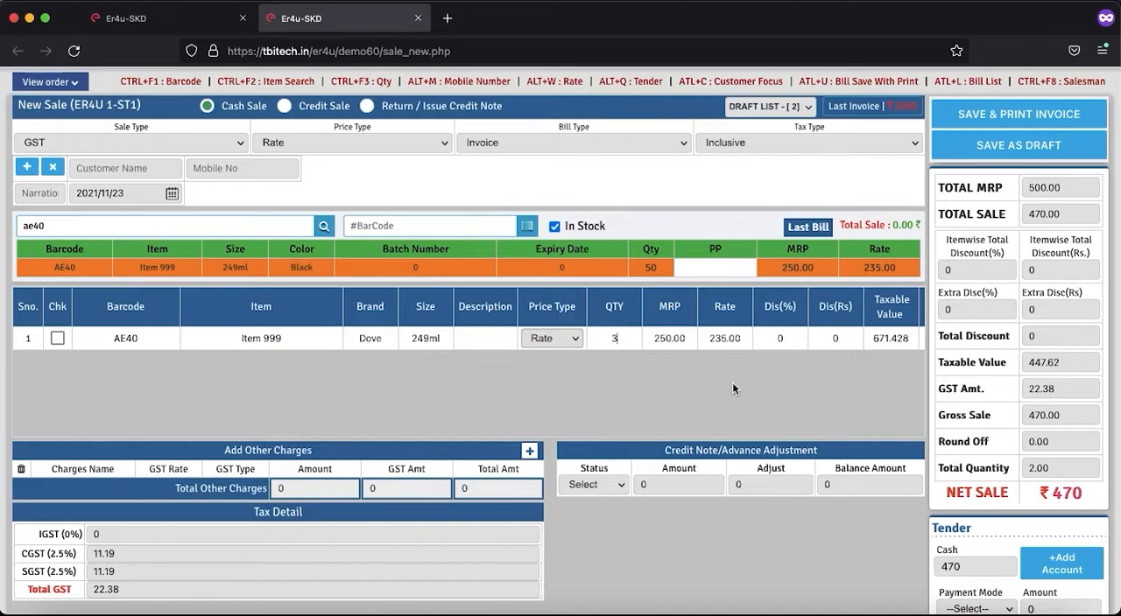
pyautogui.moveTo(799, 339); pyautogui.dragTo(761, 339)
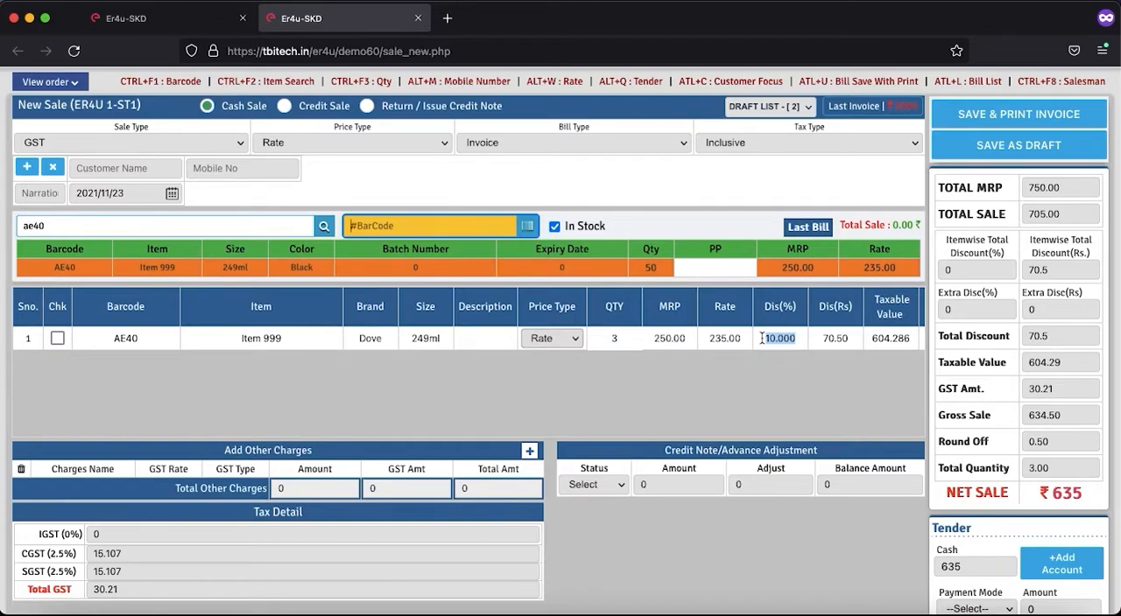
# Step: Try Item 999 with quantities of 4 and 5 to test the scheme's discount tiers
pyautogui.click(615, 339)
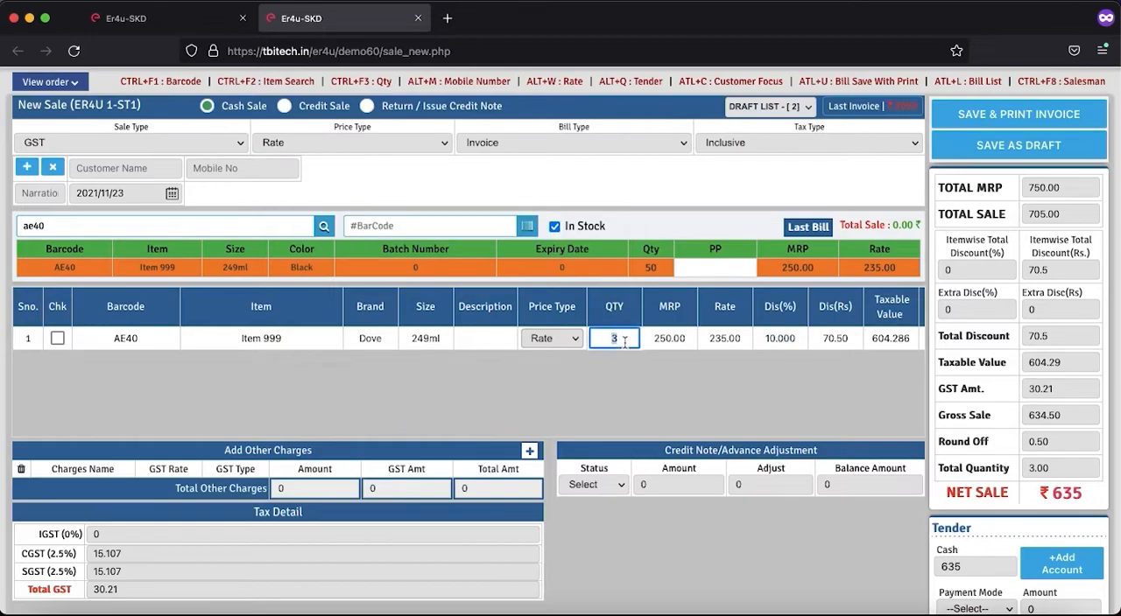
pyautogui.write('4')
pyautogui.click(690, 391)
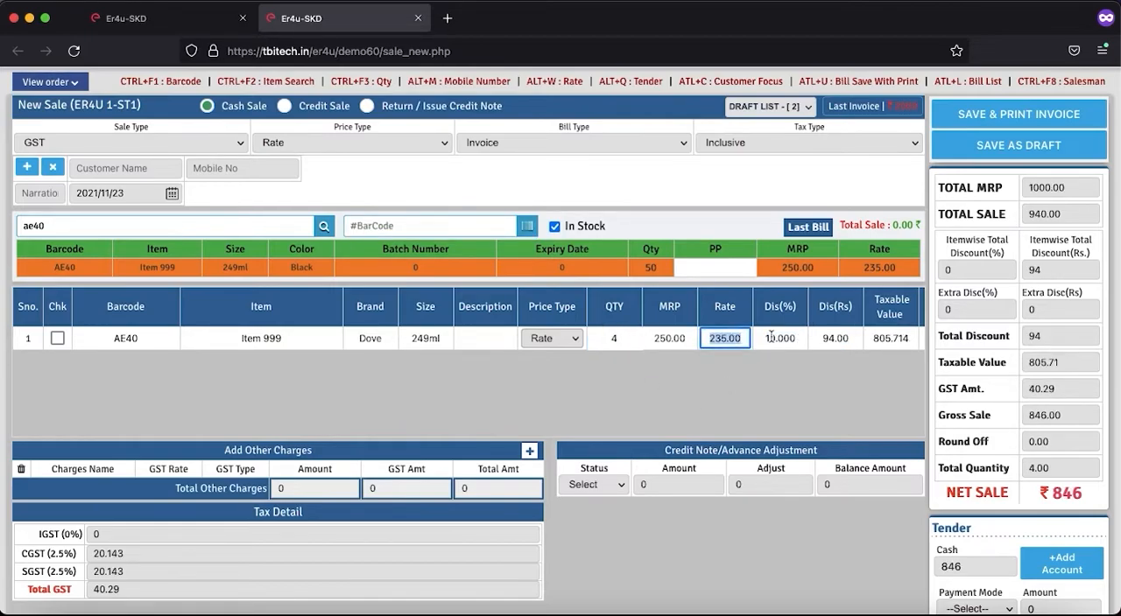
pyautogui.click(620, 339)
pyautogui.press('BackSpace')
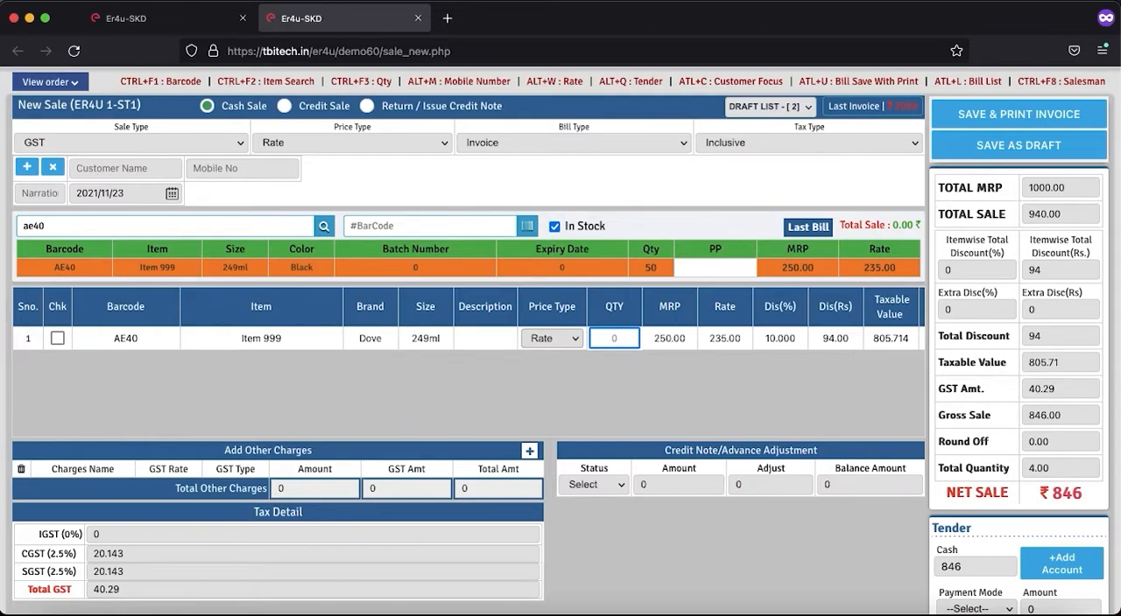
pyautogui.write('5')
pyautogui.press('Tab')
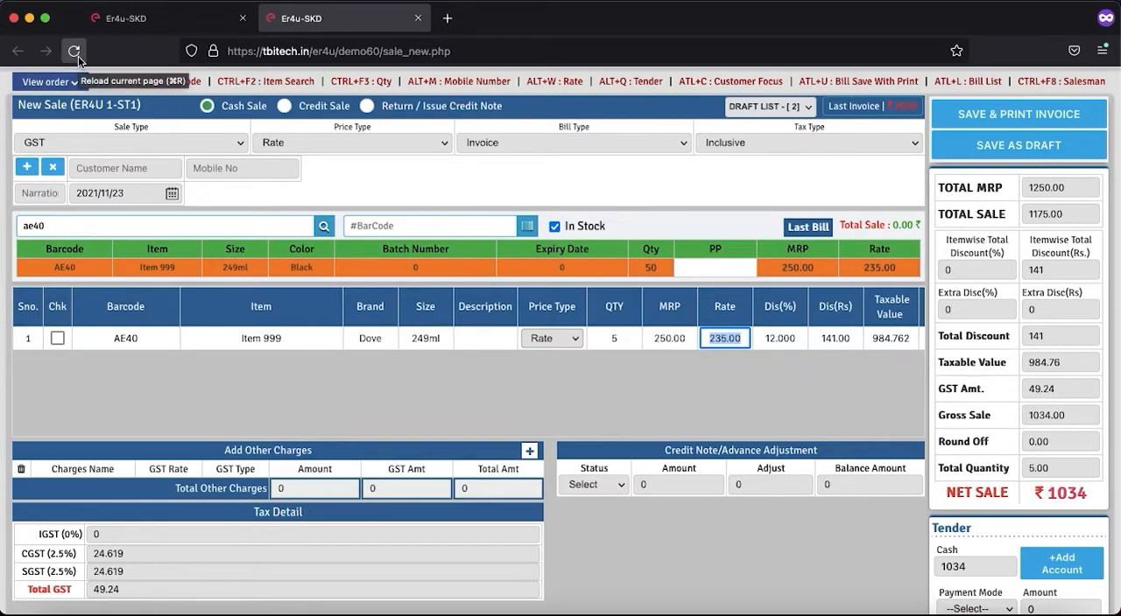
# Step: Search the items for barcode ae42 and add the biscuit to the sale
pyautogui.doubleClick(120, 230)
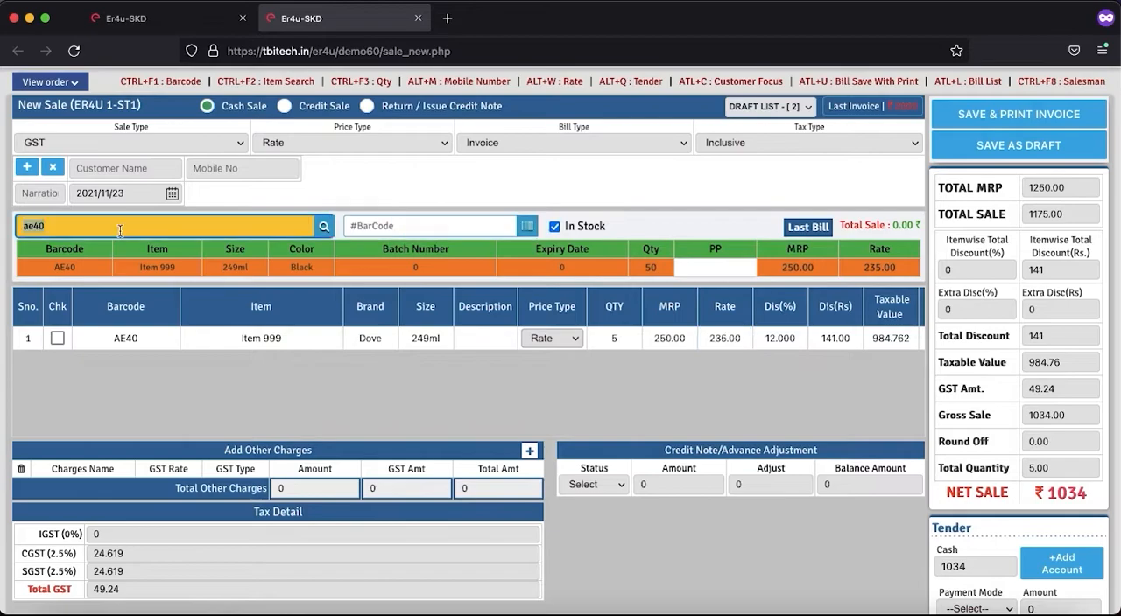
pyautogui.press('BackSpace')
pyautogui.write('ae42')
pyautogui.press('Return')
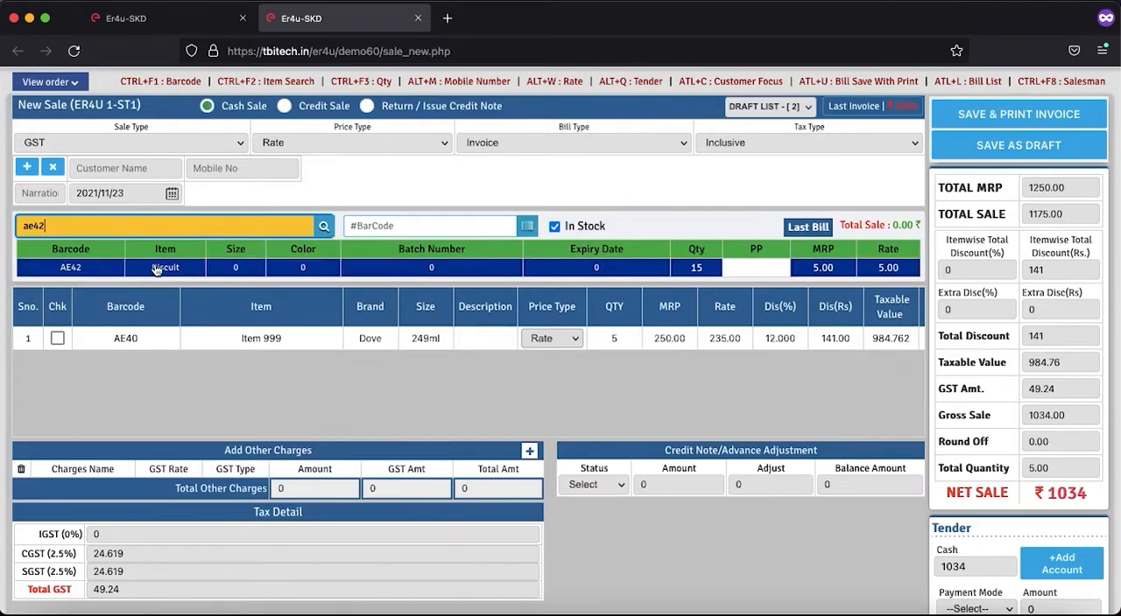
pyautogui.click(156, 270)
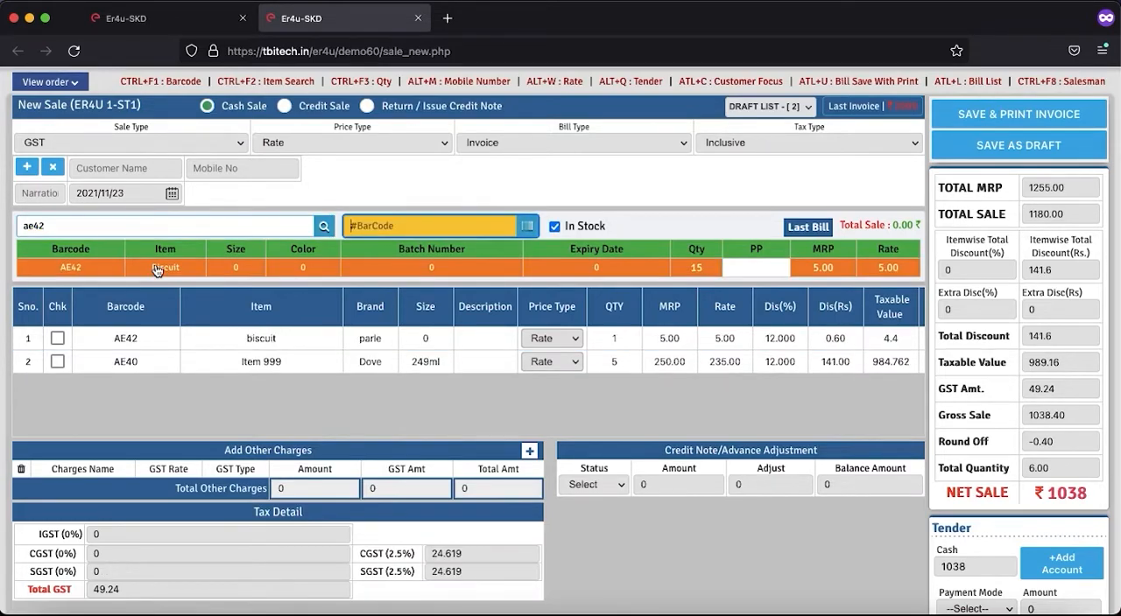
# Step: Set Item 999's quantity to 1 and the biscuit's quantity to 2
pyautogui.click(621, 371)
pyautogui.press('BackSpace')
pyautogui.write('1')
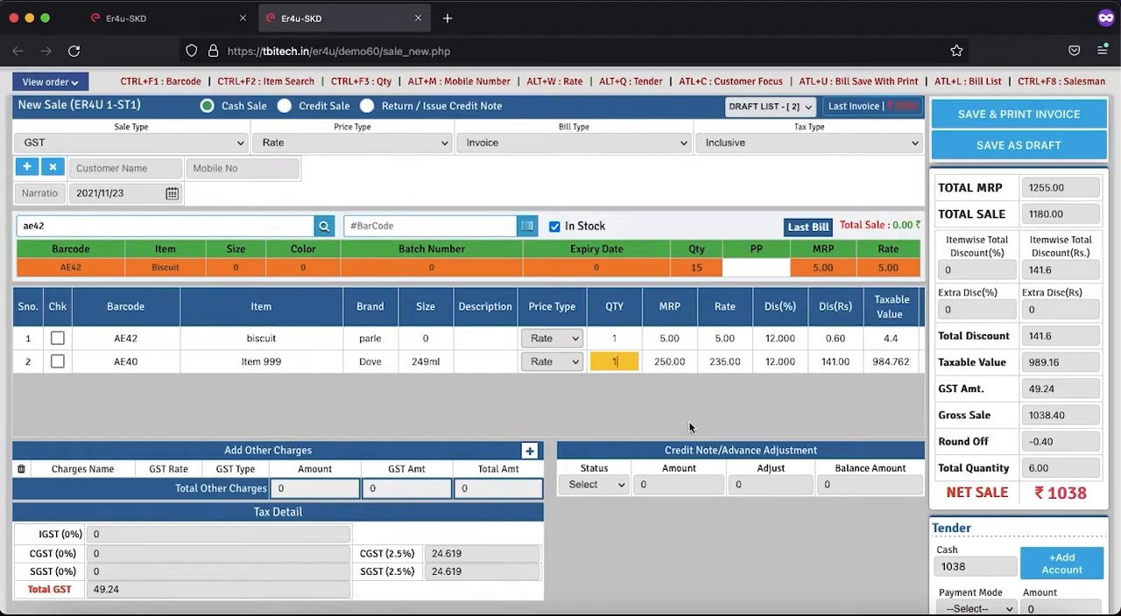
pyautogui.press('Tab')
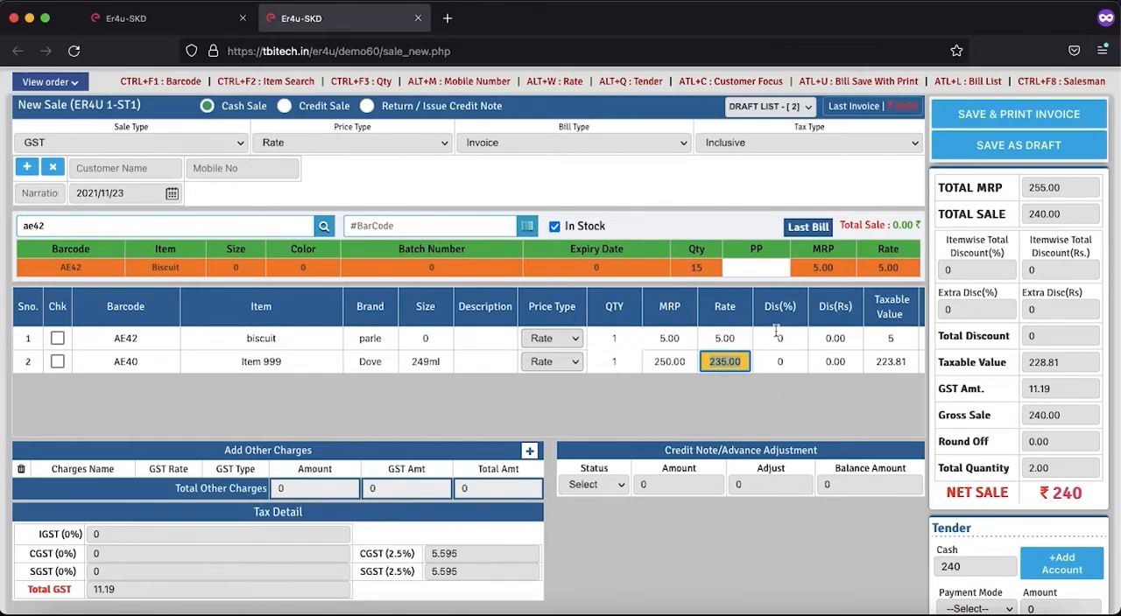
pyautogui.click(624, 340)
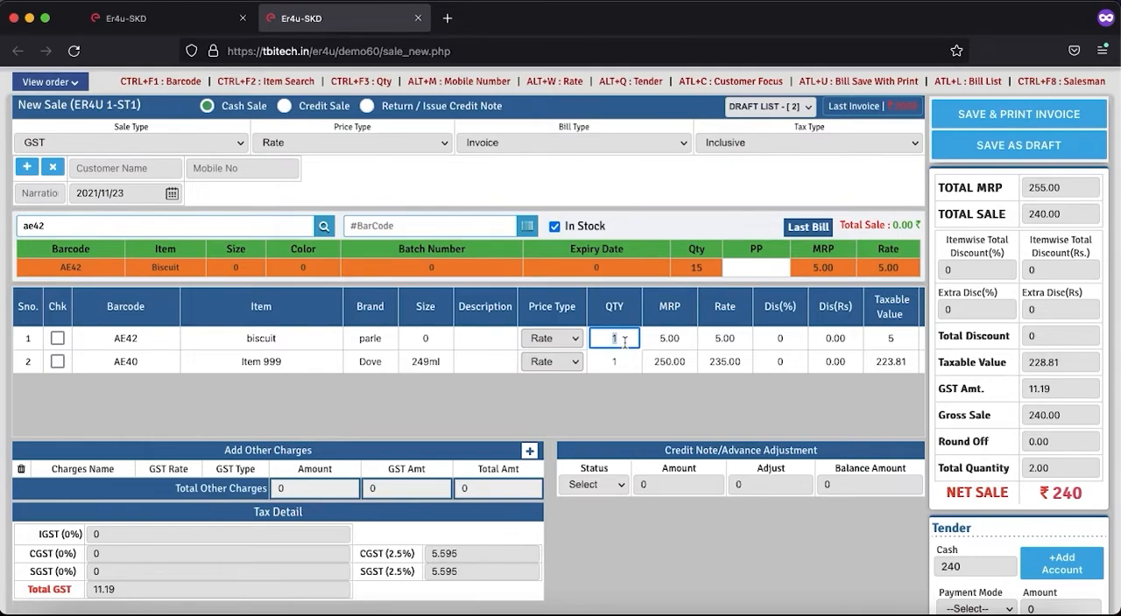
pyautogui.write('2')
pyautogui.press('Return')
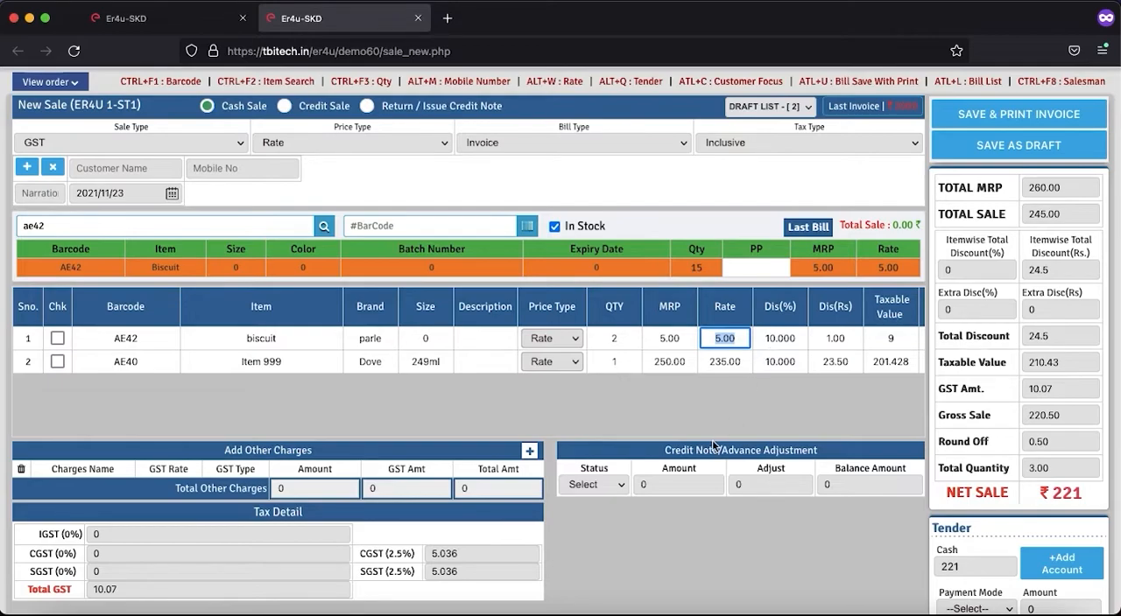
pyautogui.press('Return')
# Step: Set Item 999's quantity to 3 while the biscuit line is also in the sale
pyautogui.click(619, 364)
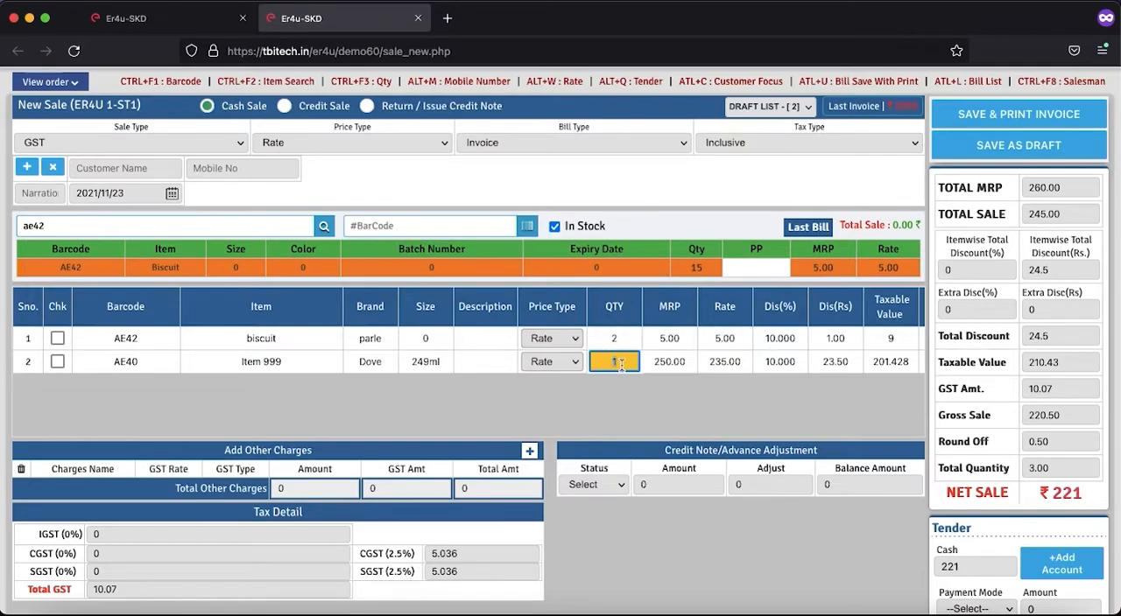
pyautogui.write('3')
pyautogui.press('Return')
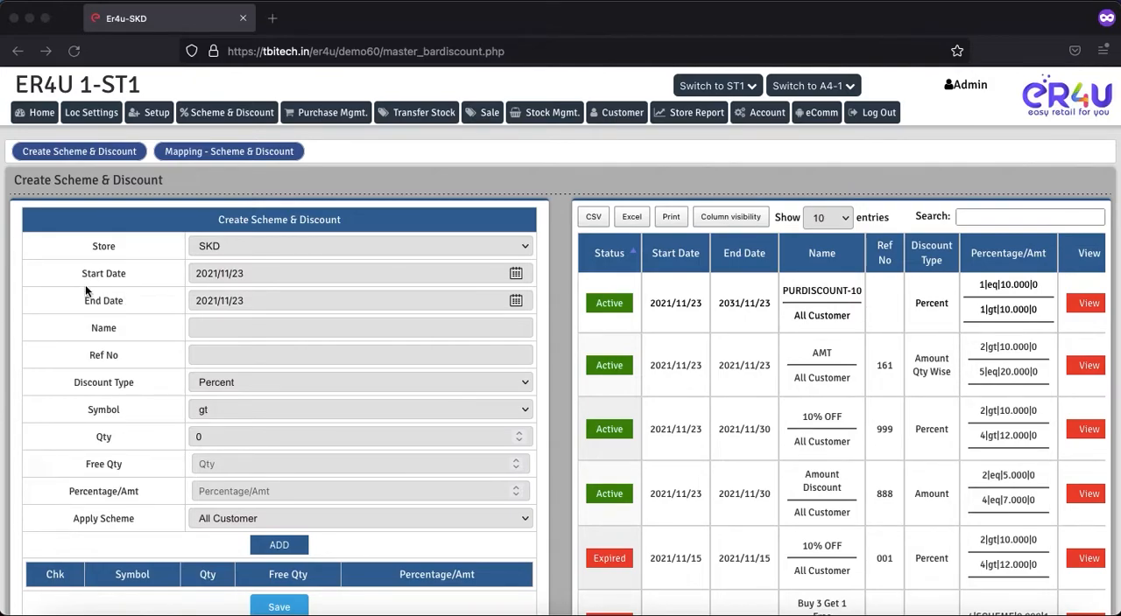
# Step: Set the end date of a new scheme for the SKD store to 2021/11/30
pyautogui.click(516, 307)
pyautogui.click(516, 302)
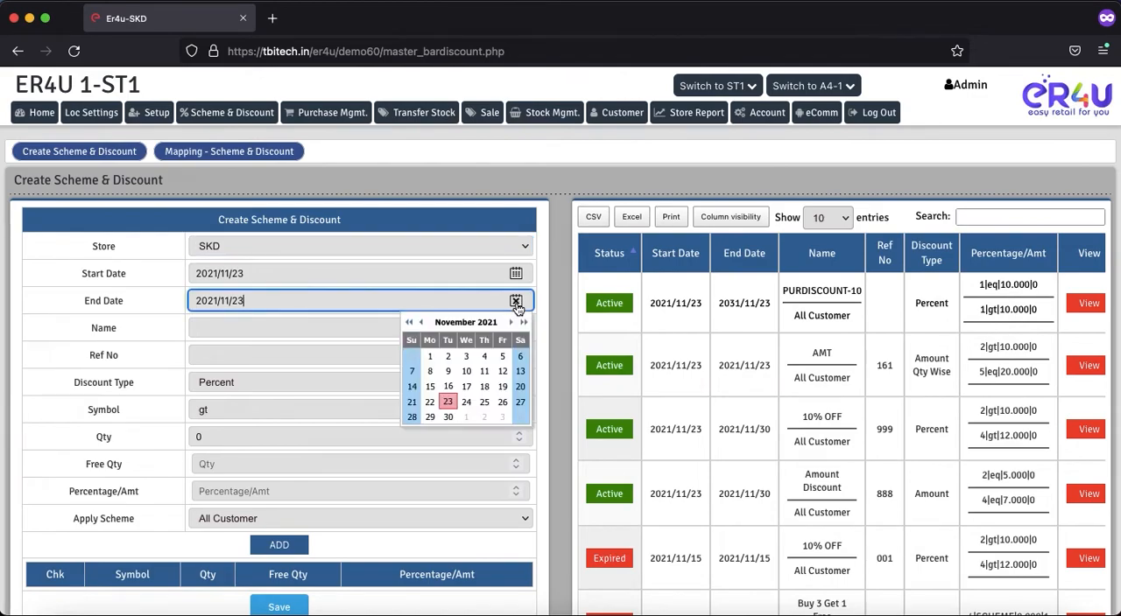
pyautogui.click(447, 418)
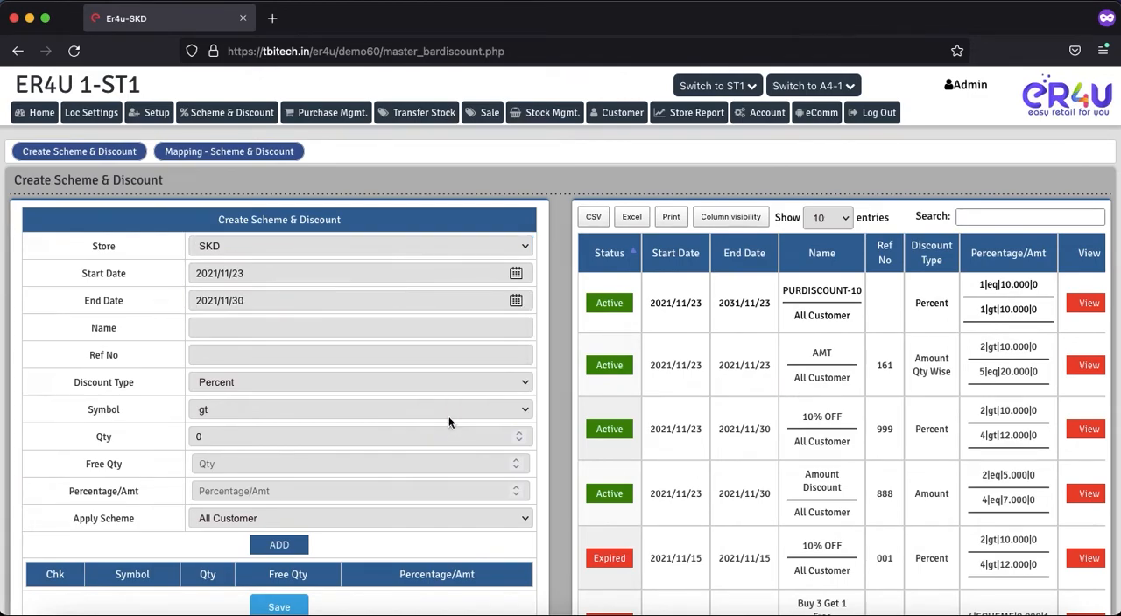
# Step: Name the new scheme AMT Disc and give it the reference number 777
pyautogui.click(222, 324)
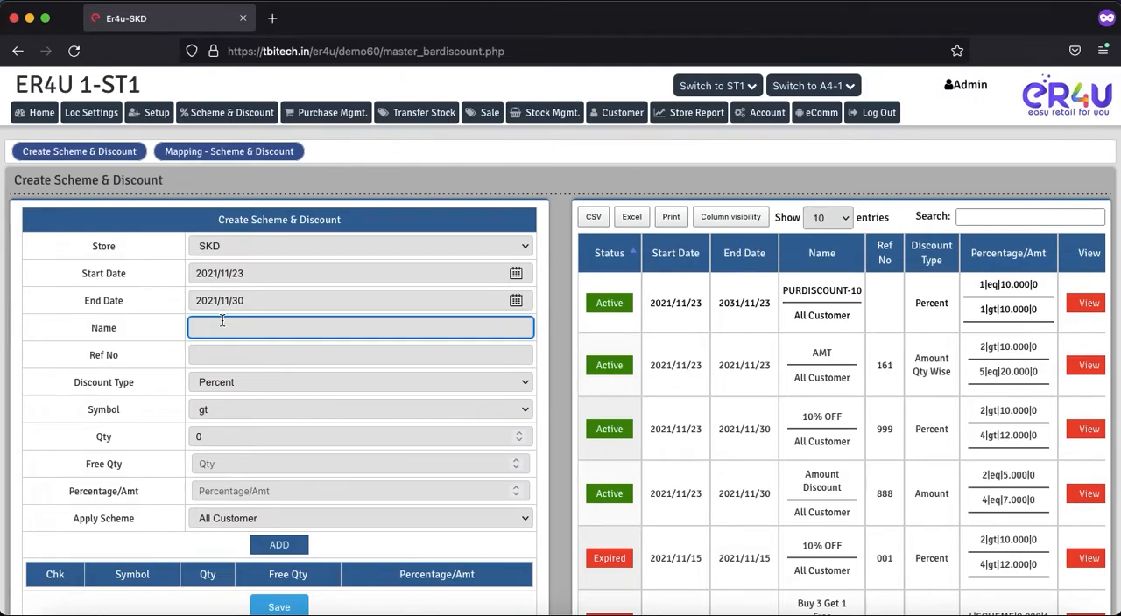
pyautogui.write('AMT Disc')
pyautogui.click(216, 359)
pyautogui.write('777')
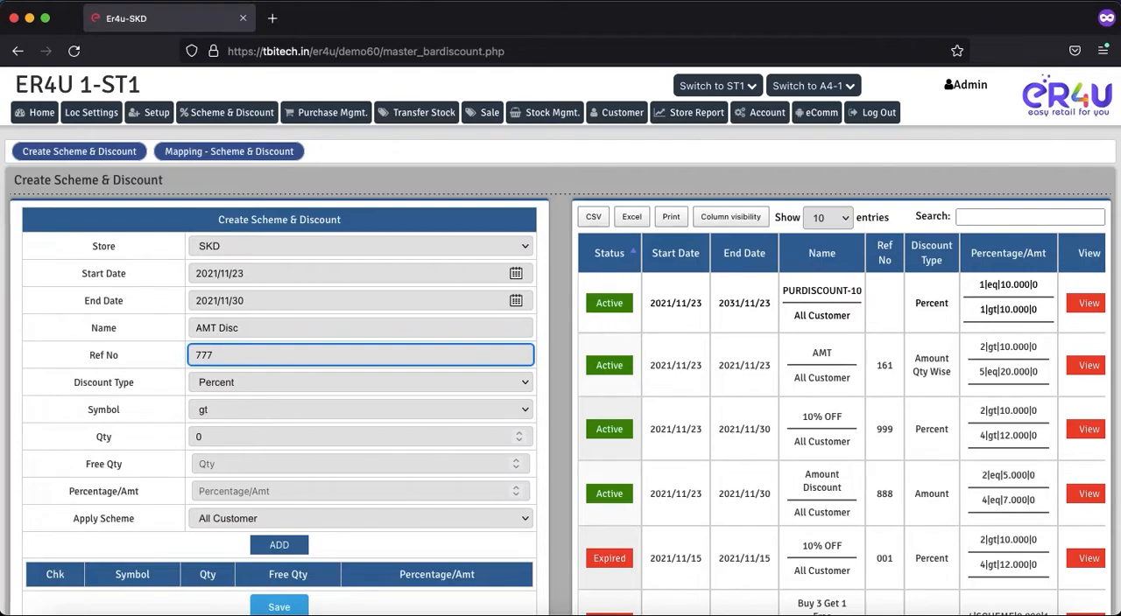
# Step: Set the scheme's discount type to Amount and its symbol to eq
pyautogui.moveTo(137, 386); pyautogui.dragTo(76, 385)
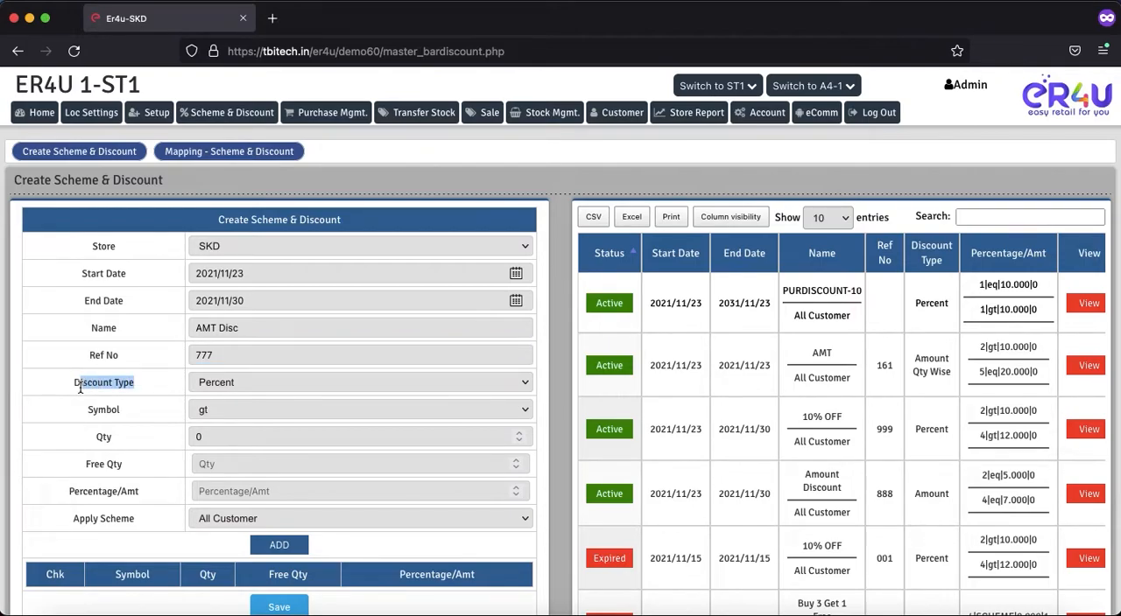
pyautogui.click(202, 386)
pyautogui.click(217, 400)
pyautogui.click(104, 407)
pyautogui.doubleClick(104, 408)
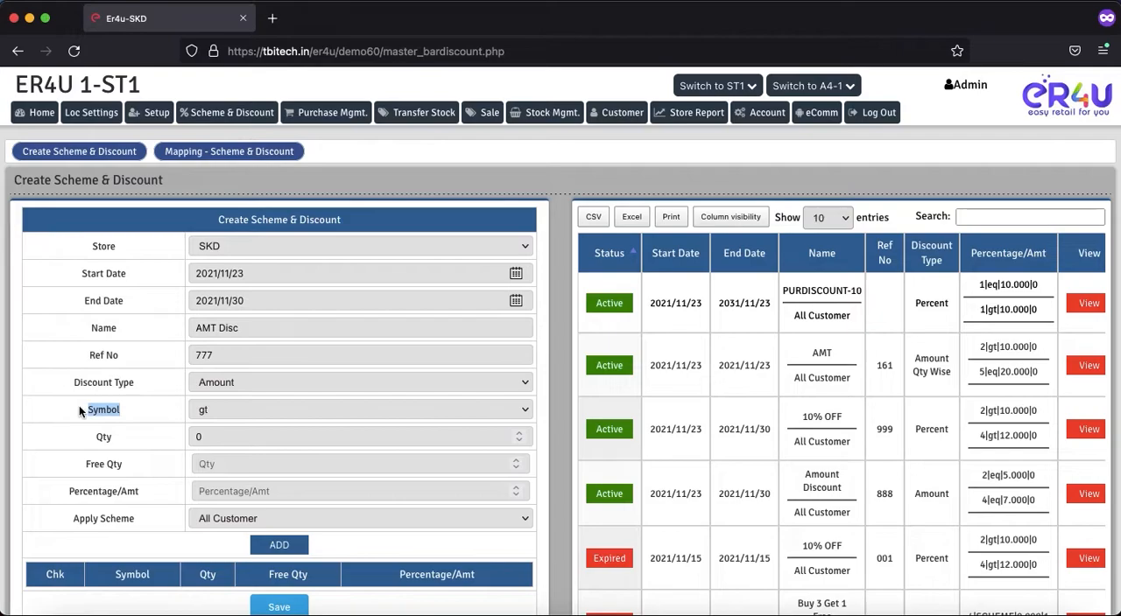
pyautogui.click(210, 415)
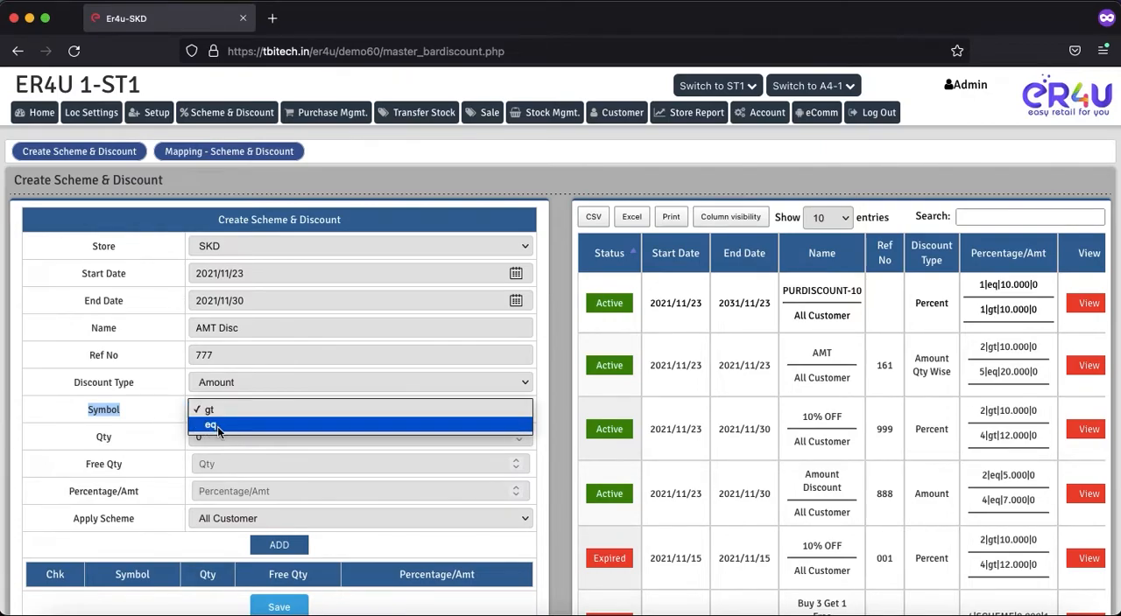
pyautogui.click(217, 427)
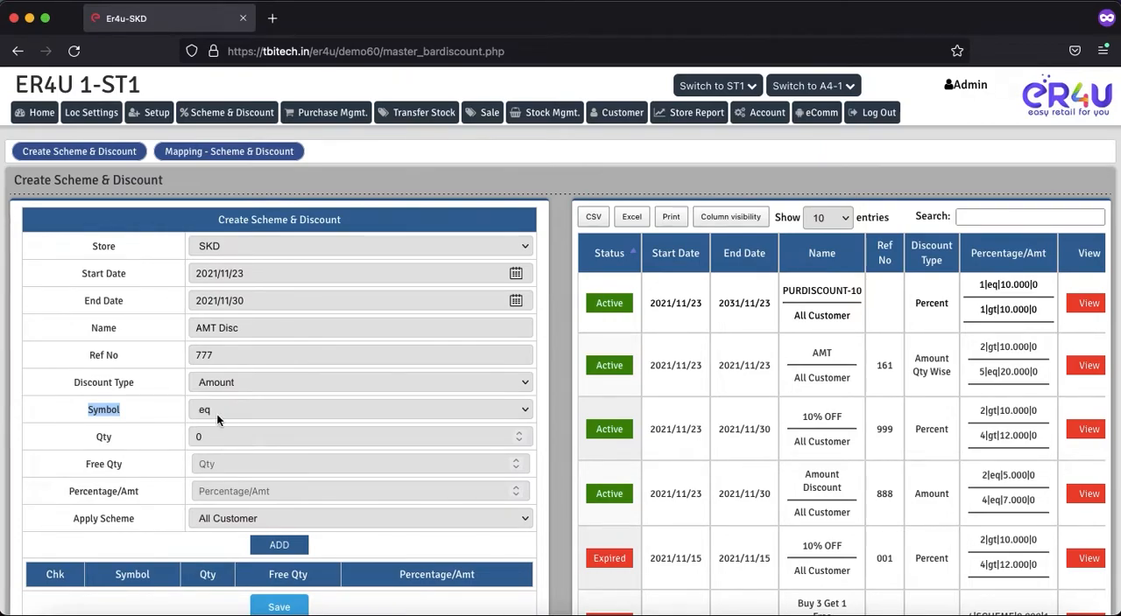
# Step: Set the scheme's qualifying quantity to 3
pyautogui.moveTo(112, 440); pyautogui.dragTo(98, 443)
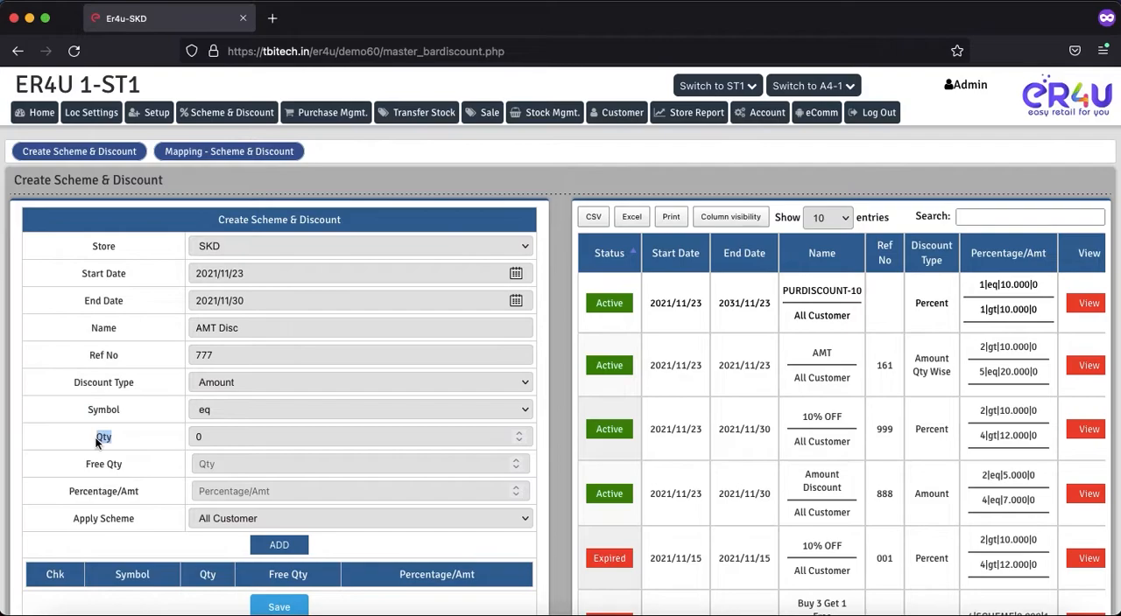
pyautogui.doubleClick(210, 440)
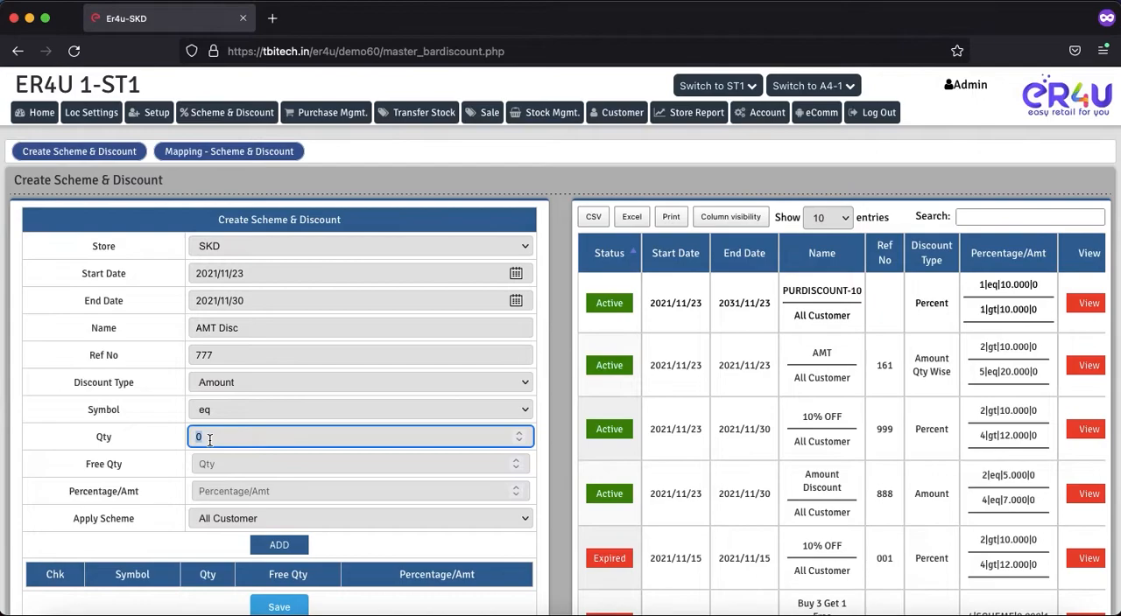
pyautogui.write('3')
pyautogui.moveTo(127, 461); pyautogui.dragTo(93, 464)
pyautogui.click(210, 464)
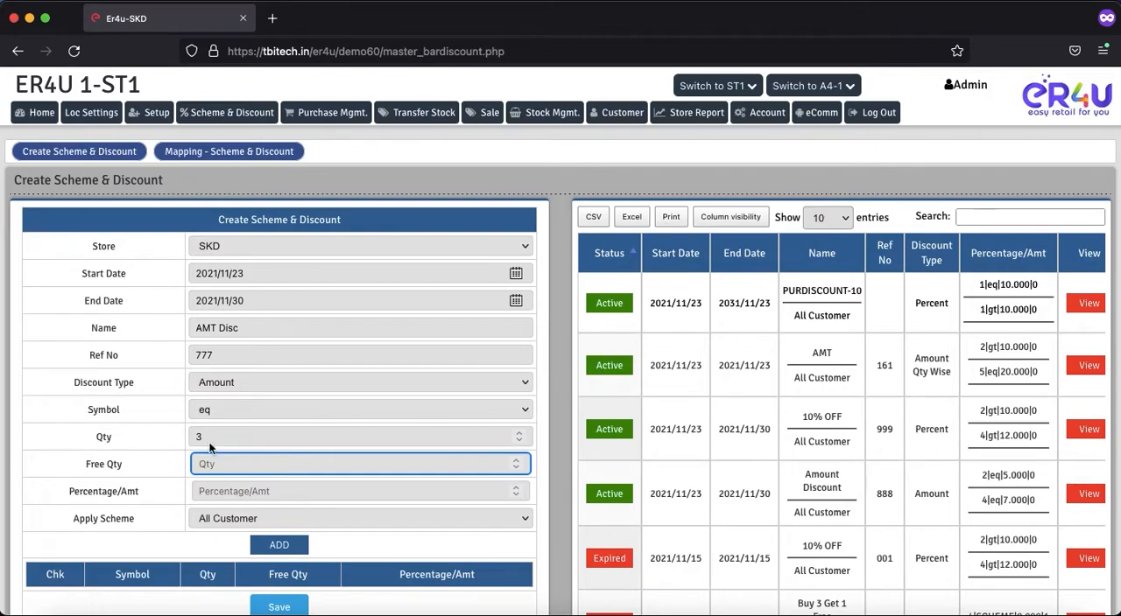
# Step: Set the discount amount to 10 for all customers and add the rule to the AMT Disc scheme
pyautogui.moveTo(139, 493); pyautogui.dragTo(79, 494)
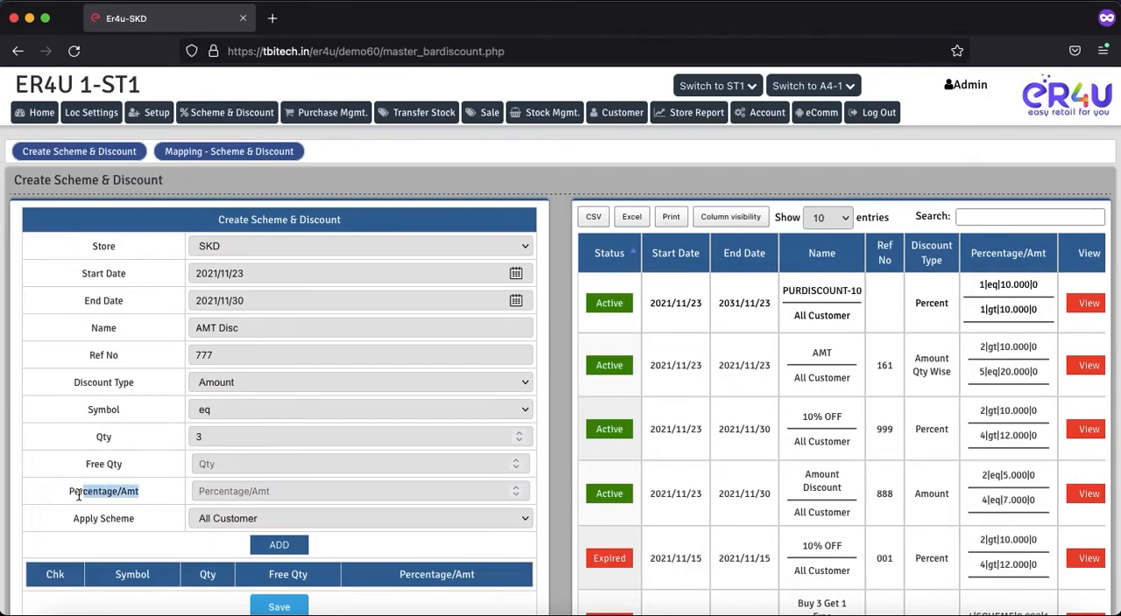
pyautogui.click(218, 492)
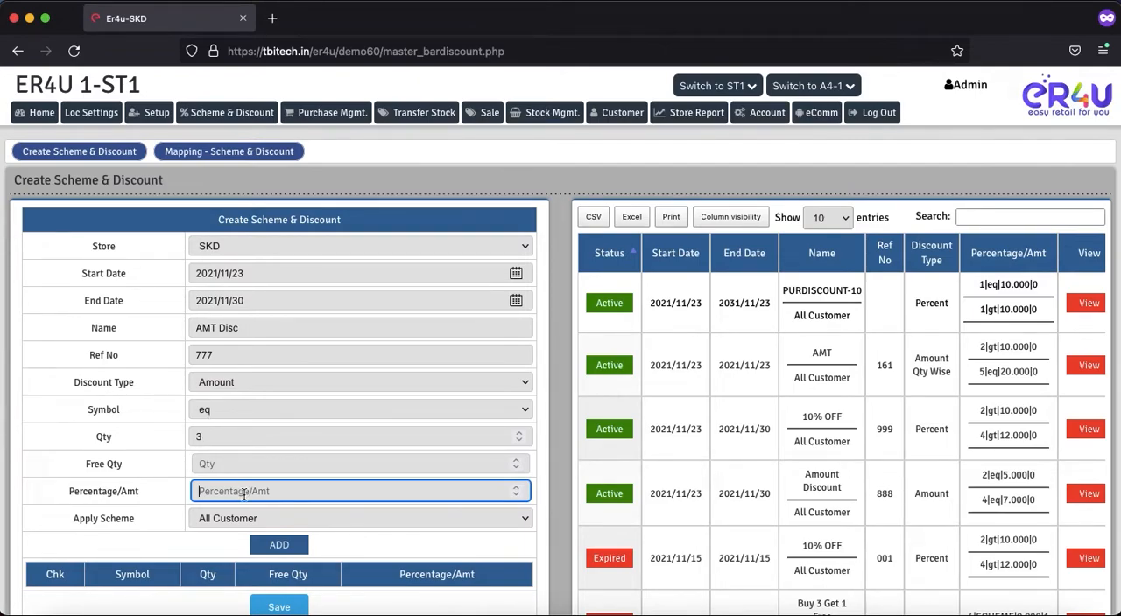
pyautogui.write('10')
pyautogui.click(226, 513)
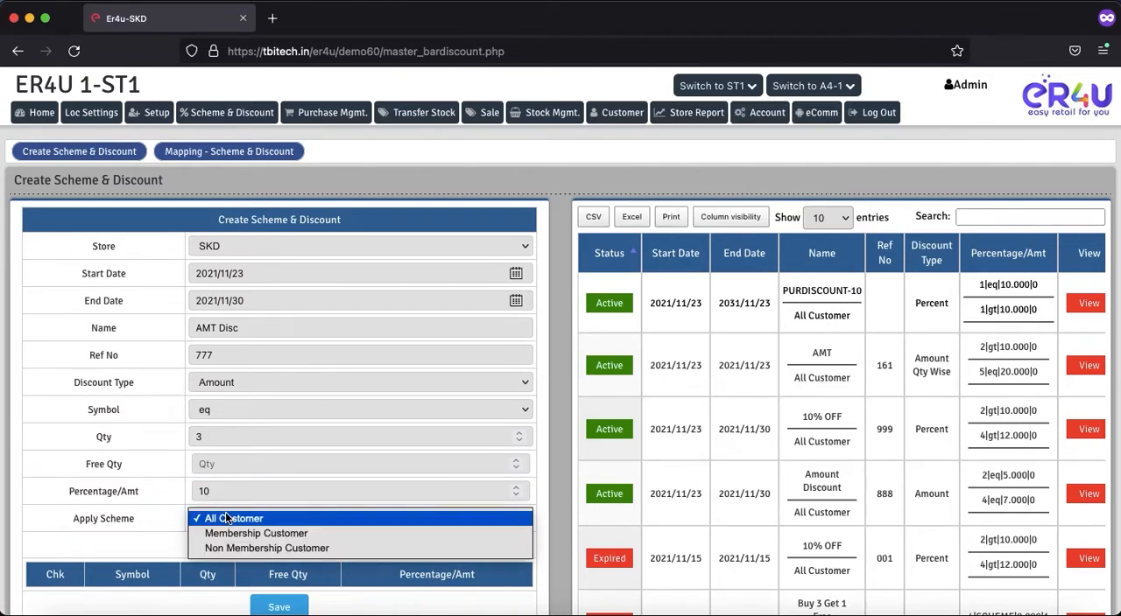
pyautogui.click(226, 521)
pyautogui.scroll(-2, 153, 519)
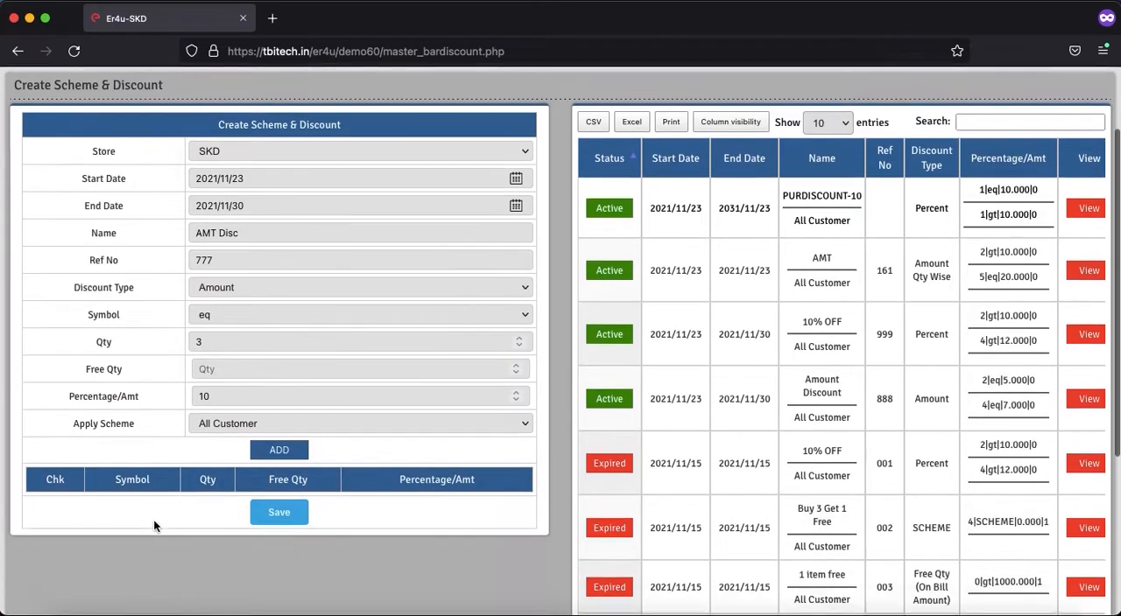
pyautogui.click(276, 451)
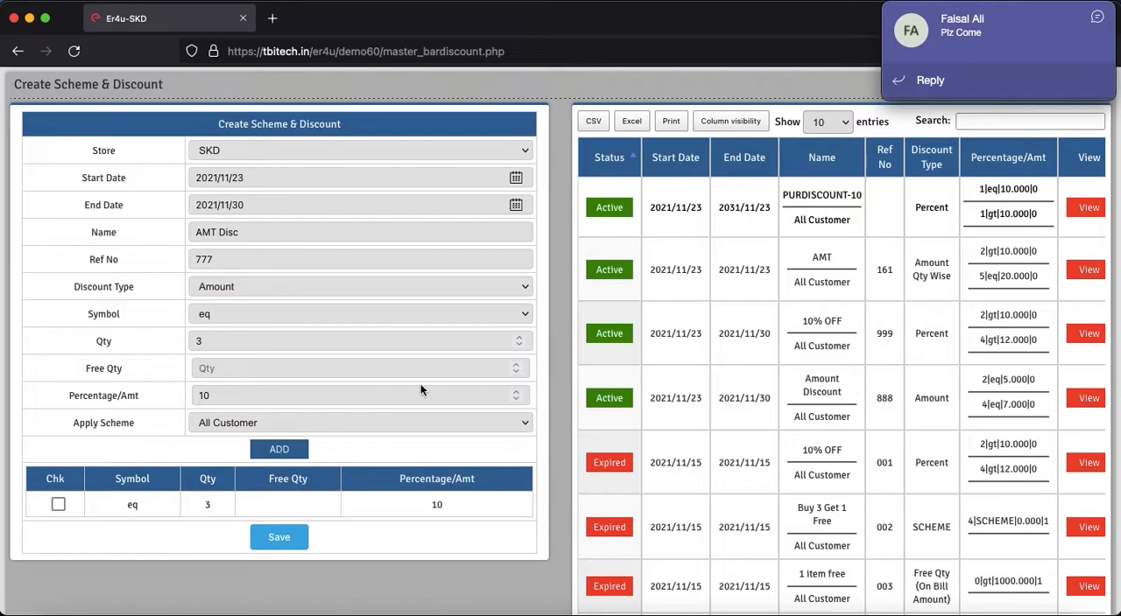
# Step: Save the AMT Disc scheme
pyautogui.click(1099, 18)
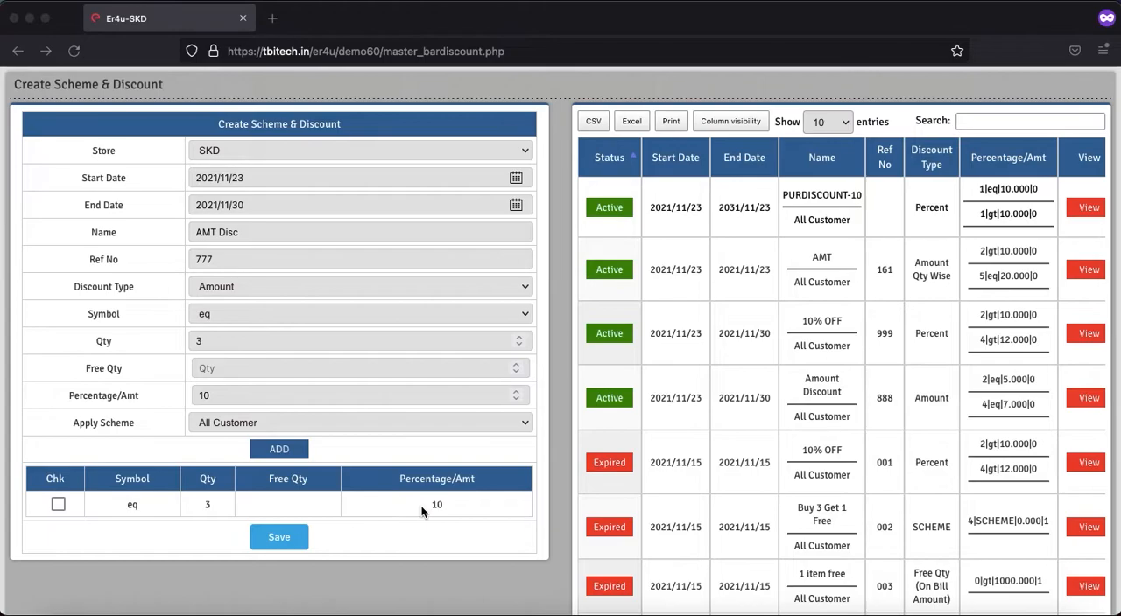
pyautogui.click(286, 541)
pyautogui.click(668, 368)
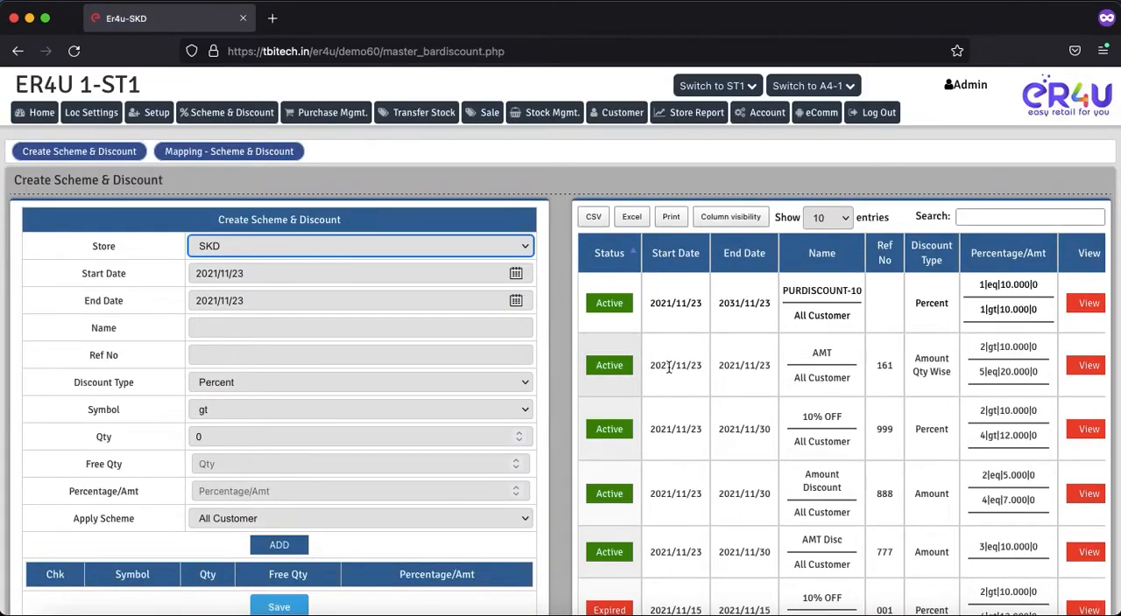
# Step: Open the scheme and discount mapping page and choose AMT Disc(Amount) as the discount to apply
pyautogui.click(225, 157)
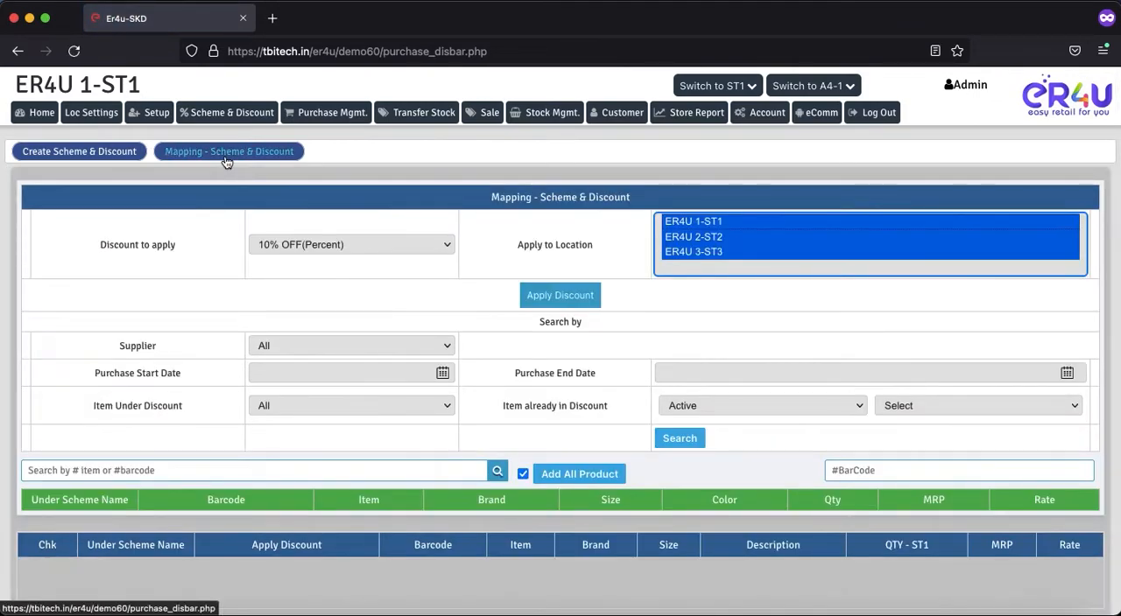
pyautogui.click(298, 249)
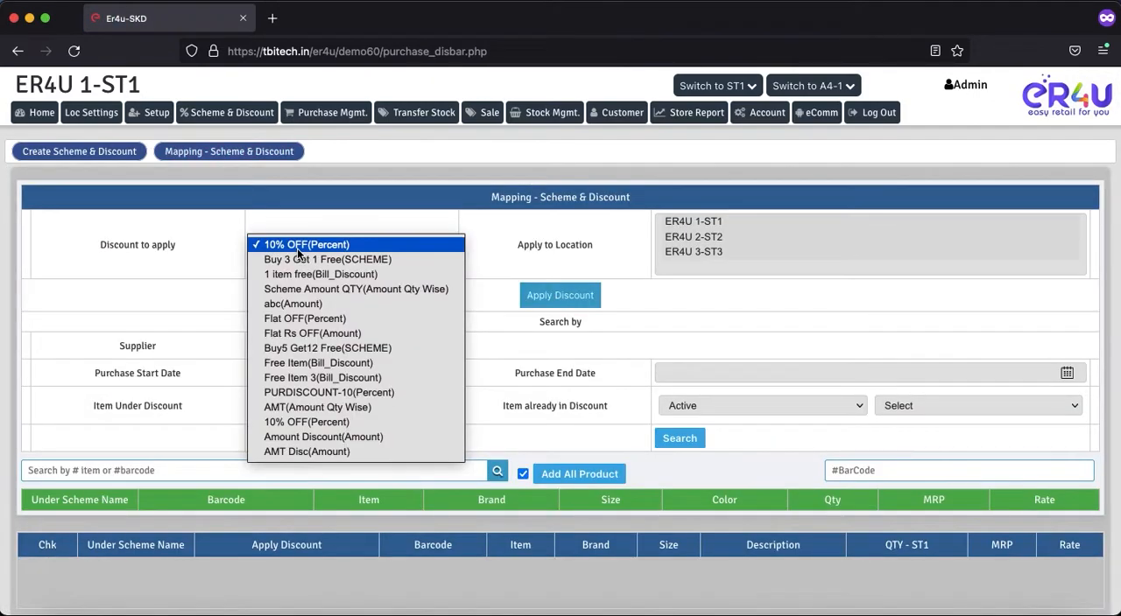
pyautogui.click(297, 453)
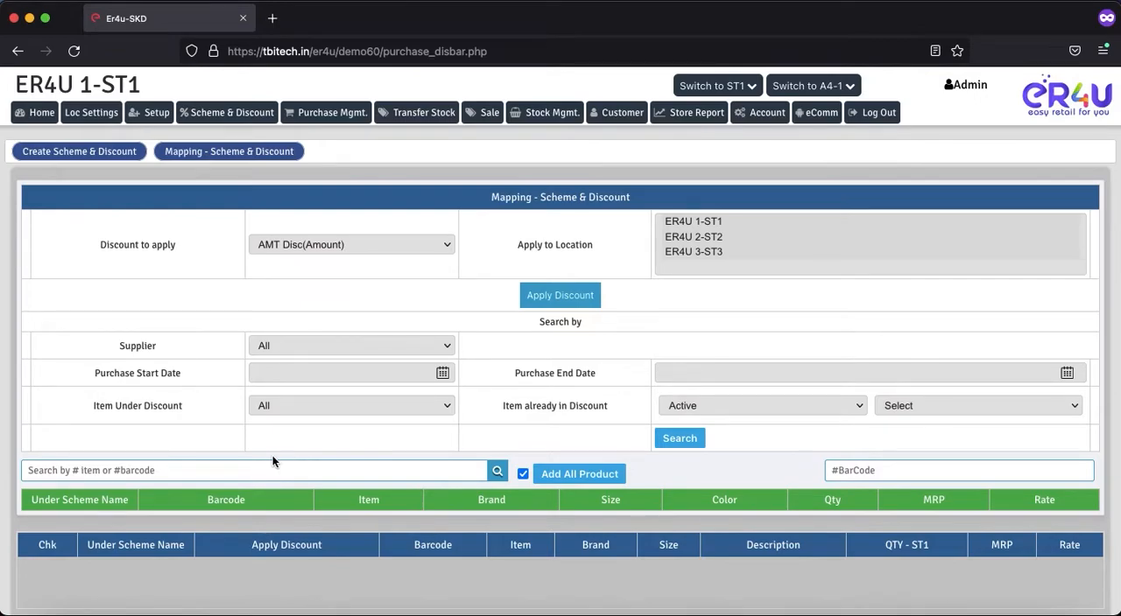
# Step: Search the items for "a", add item ABC with barcode AE65 to the mapping, and save the scheme mapping
pyautogui.click(311, 474)
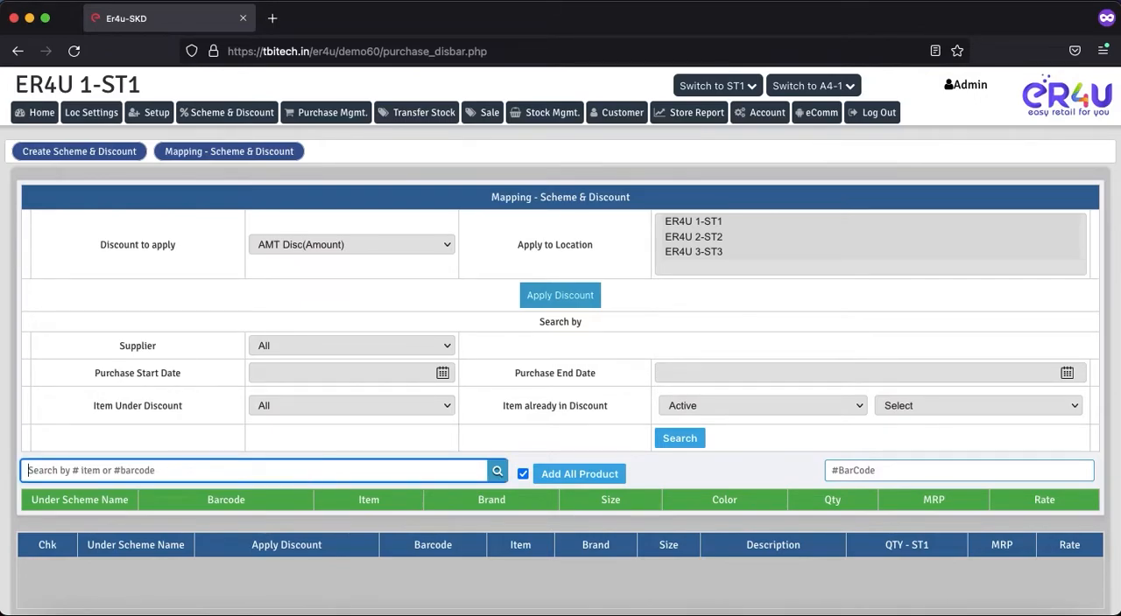
pyautogui.write('a')
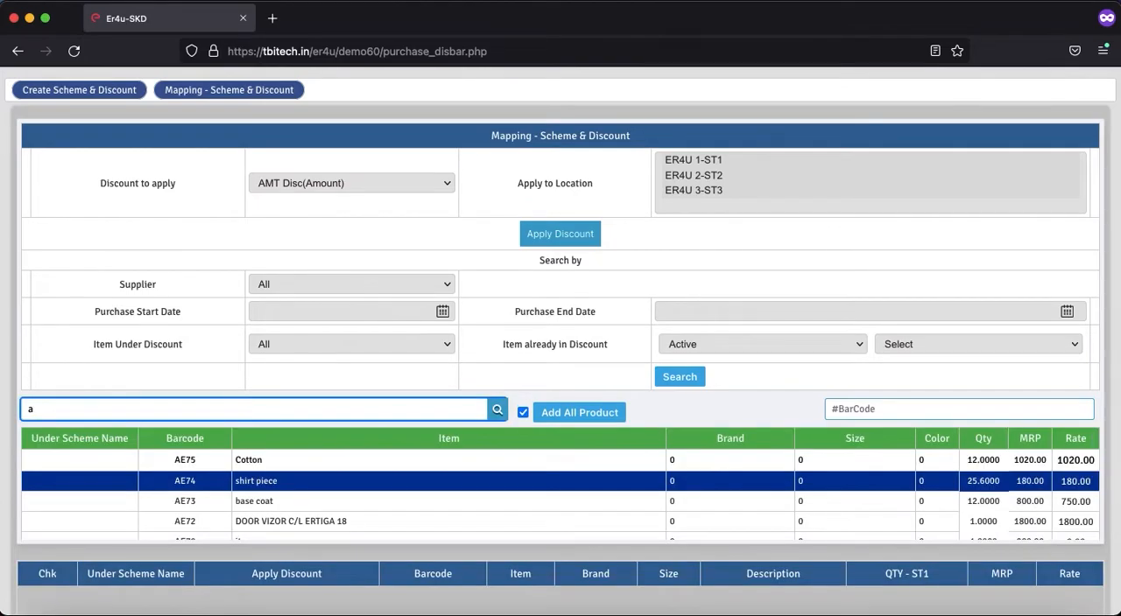
pyautogui.scroll(-2, 363, 511)
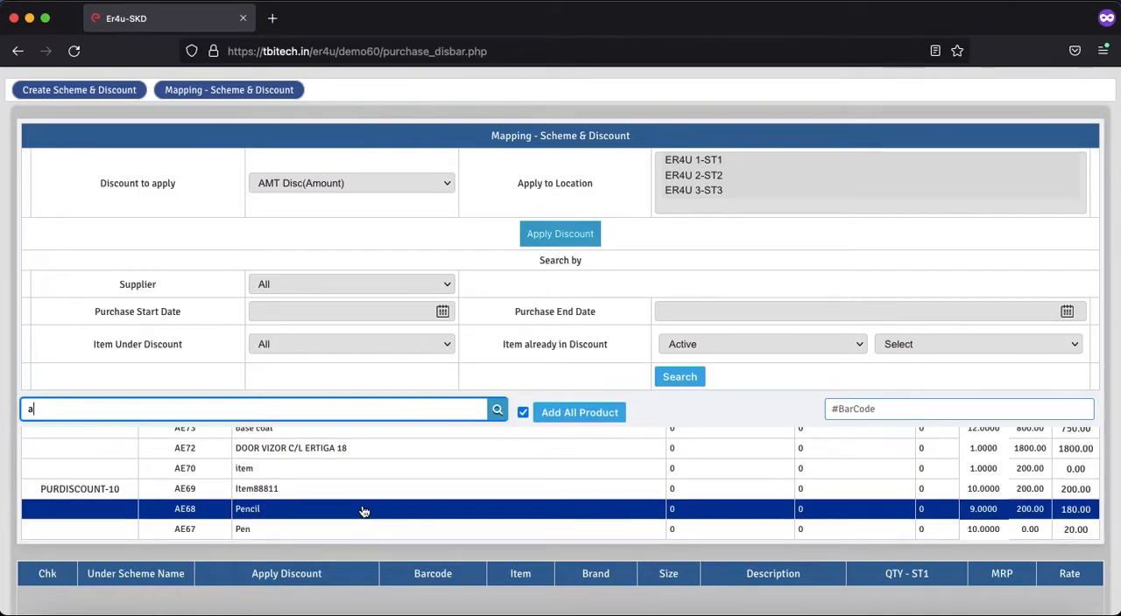
pyautogui.scroll(-2, 363, 511)
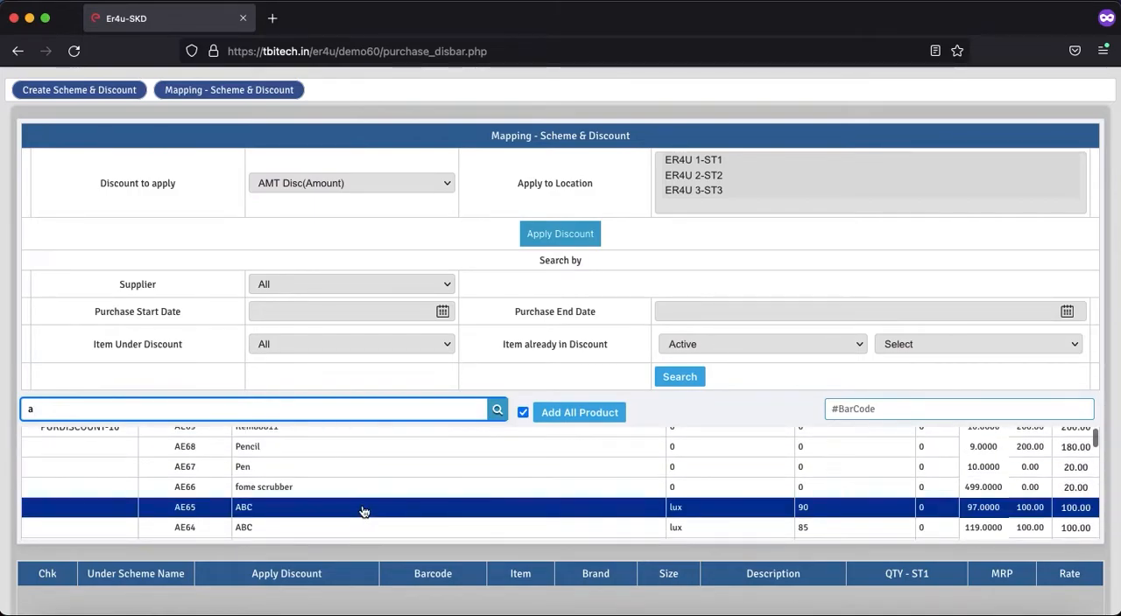
pyautogui.scroll(-1, 363, 512)
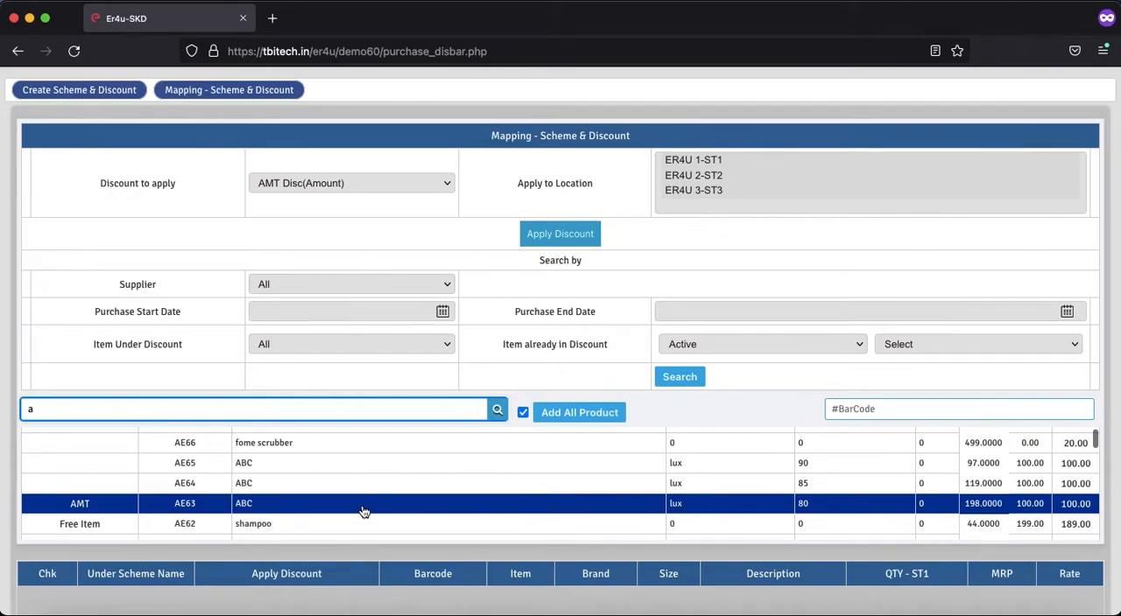
pyautogui.click(251, 467)
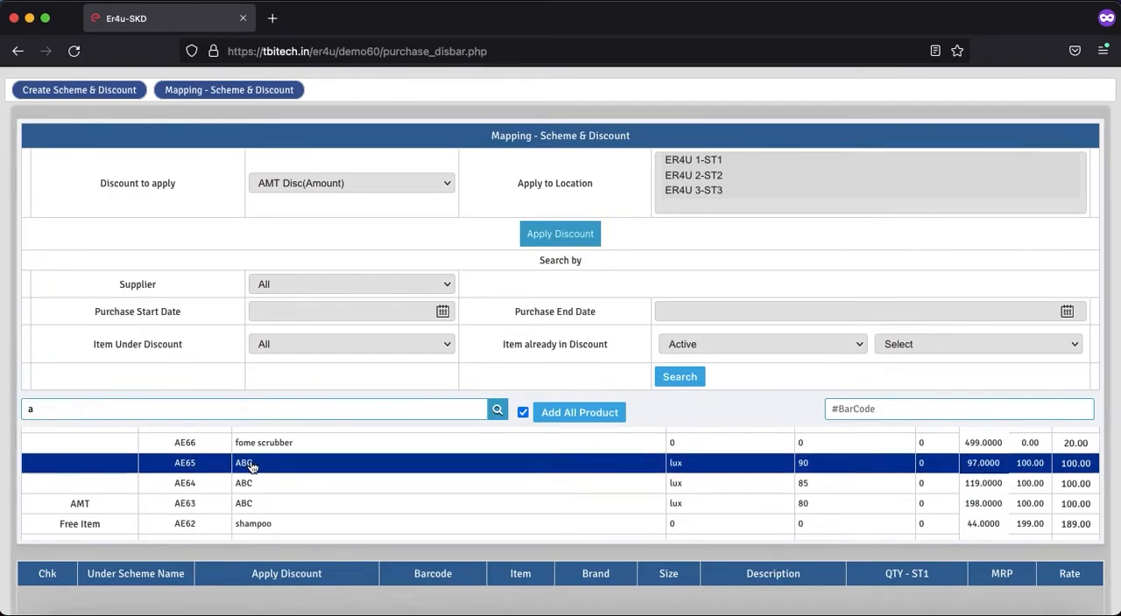
pyautogui.scroll(-2, 262, 335)
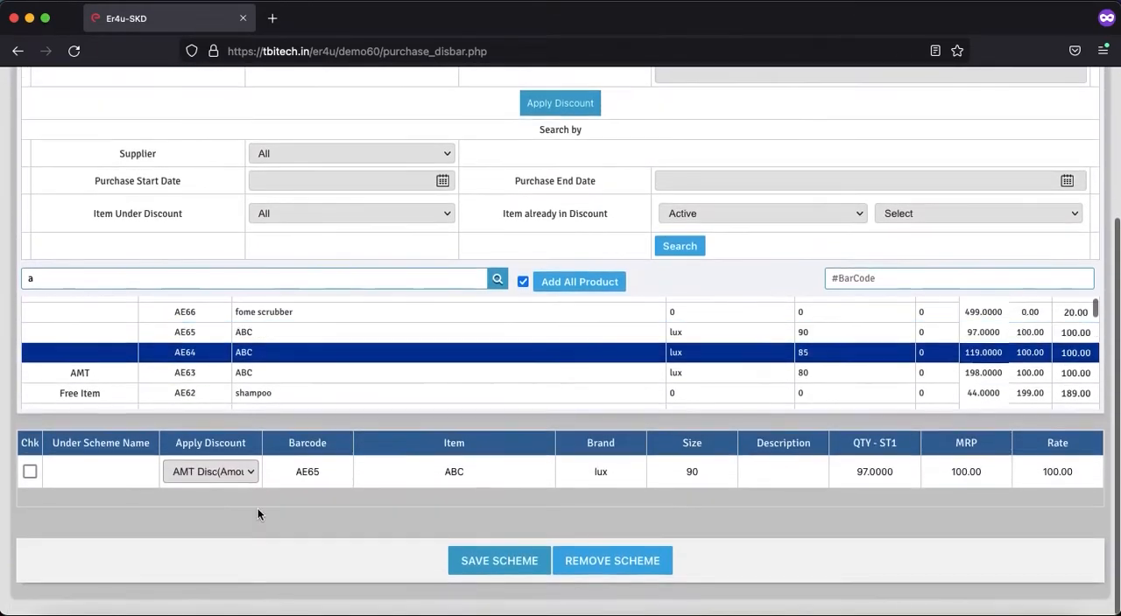
pyautogui.click(487, 565)
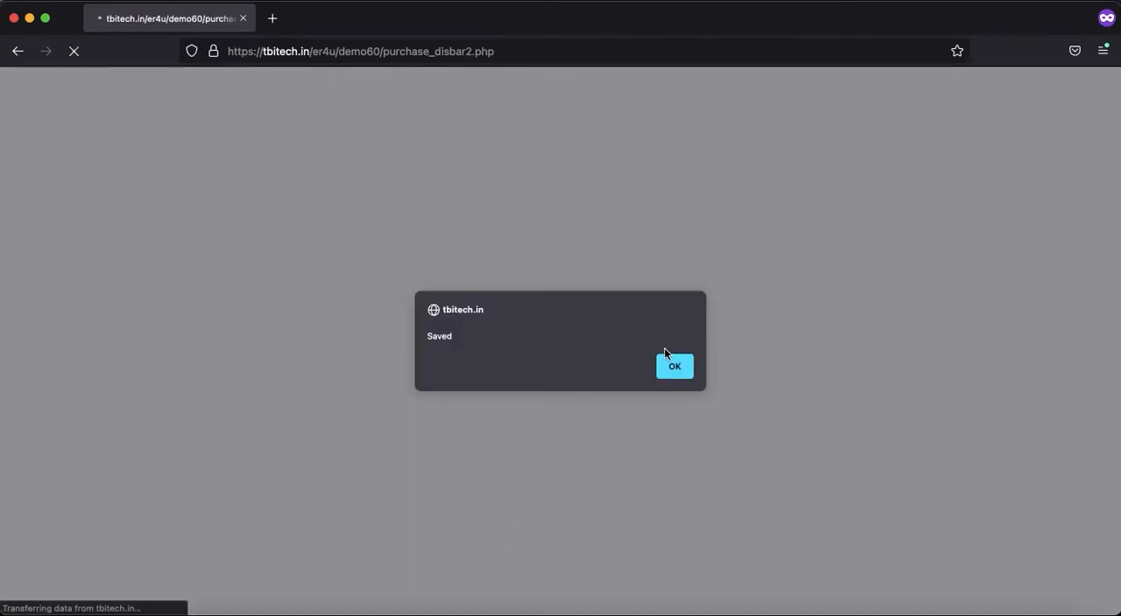
pyautogui.click(671, 366)
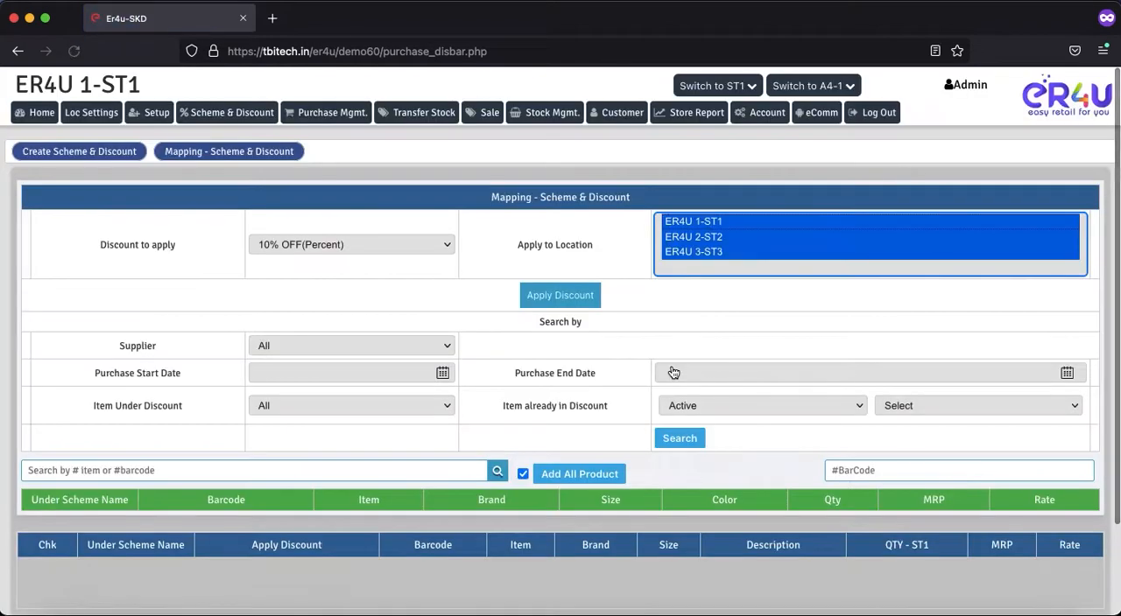
# Step: Open the new sale page in a separate browser tab and switch to it
pyautogui.rightClick(487, 113)
pyautogui.click(549, 122)
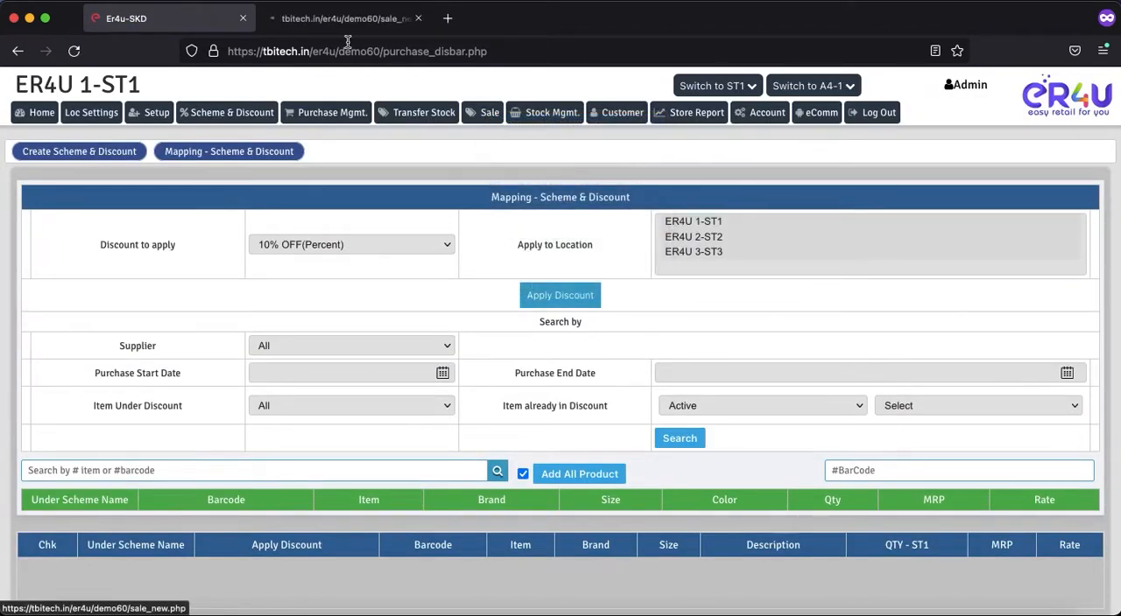
pyautogui.click(283, 20)
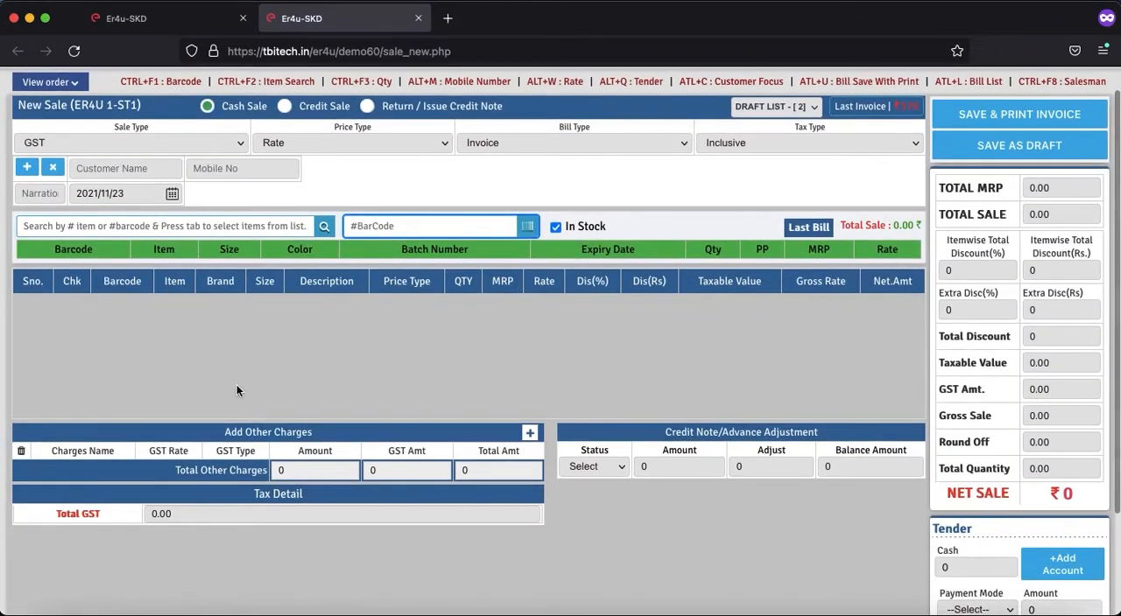
# Step: Search for barcode ae65 and add item ABC to the sale
pyautogui.click(170, 225)
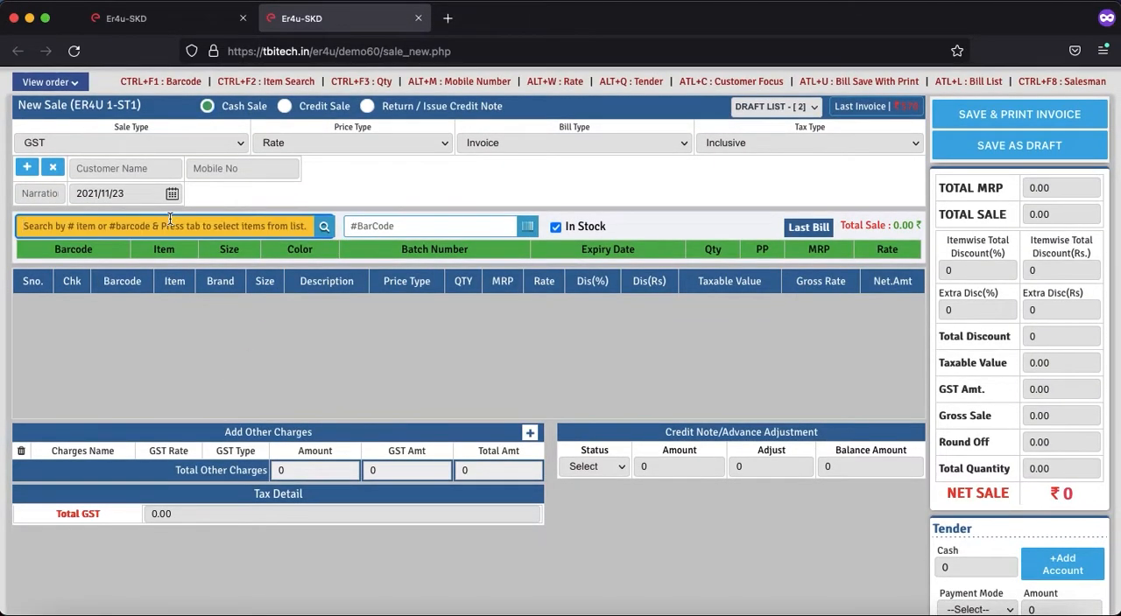
pyautogui.write('ae65')
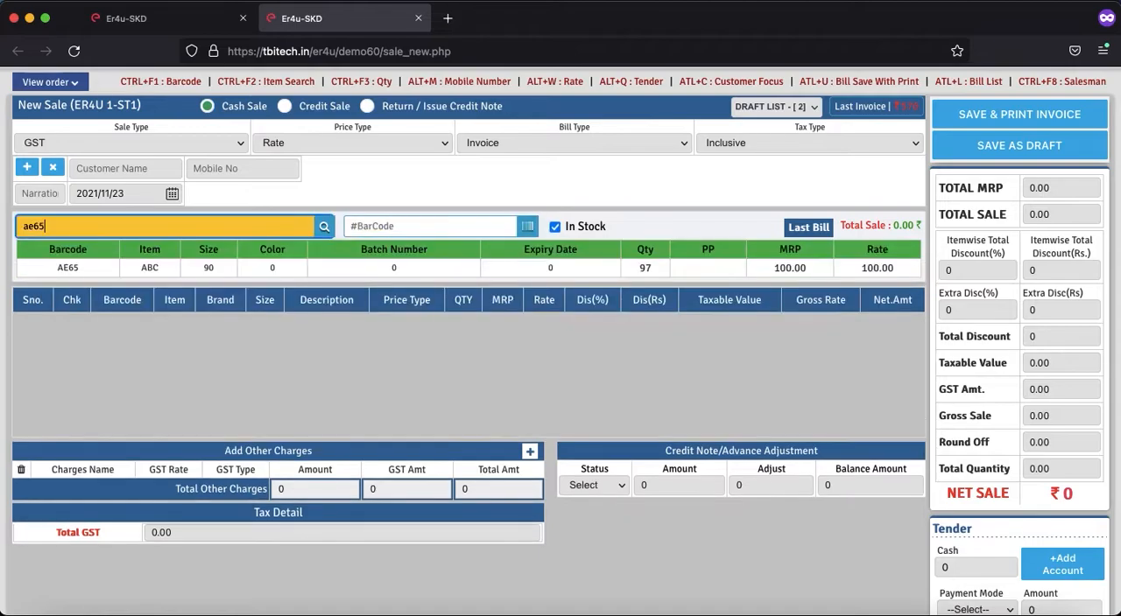
pyautogui.click(154, 270)
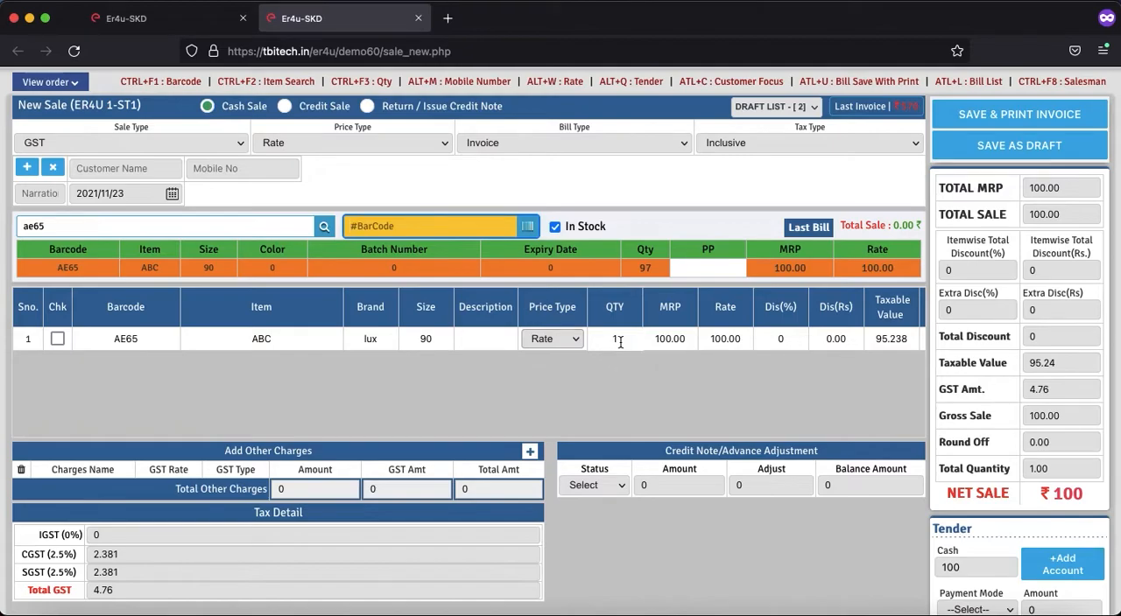
# Step: Set the quantity of item AE65 in the sale to 3 and check its rupee discount
pyautogui.click(620, 340)
pyautogui.write('3')
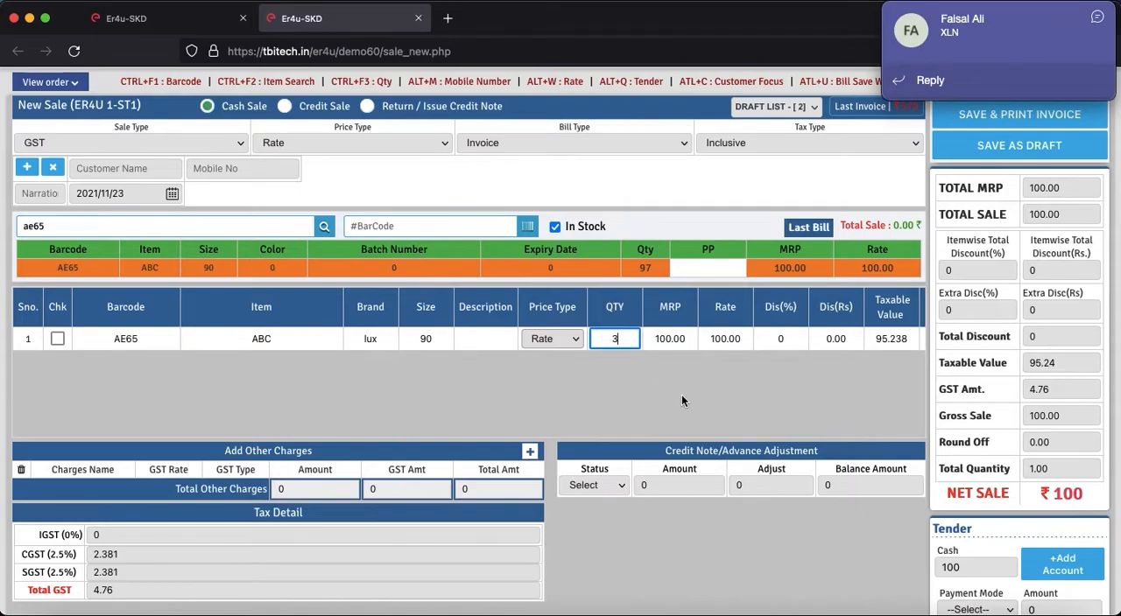
pyautogui.press('Tab')
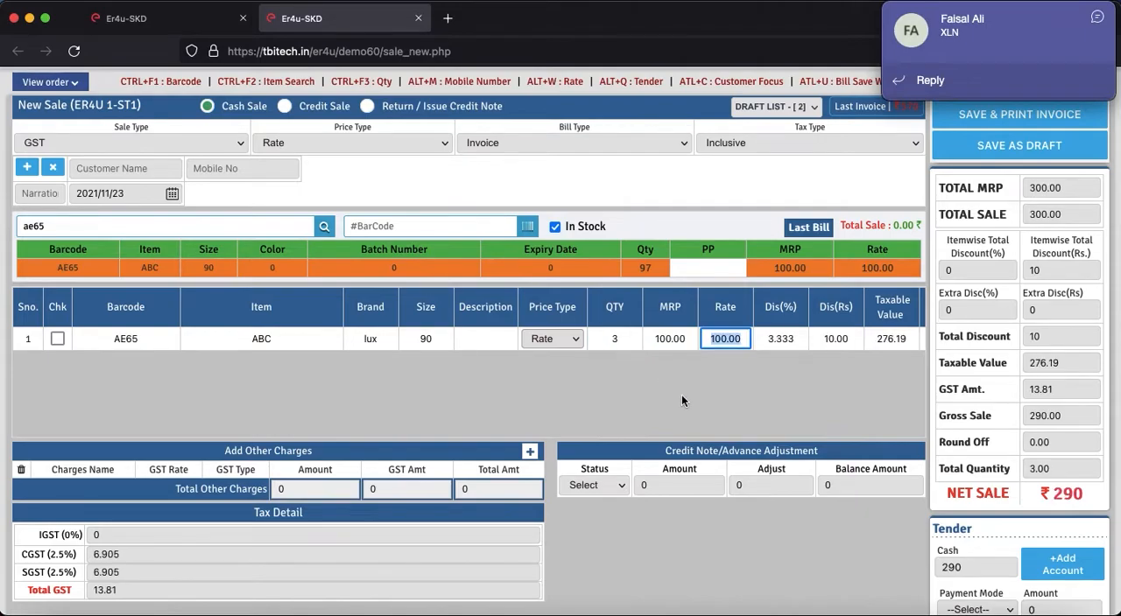
pyautogui.click(1094, 18)
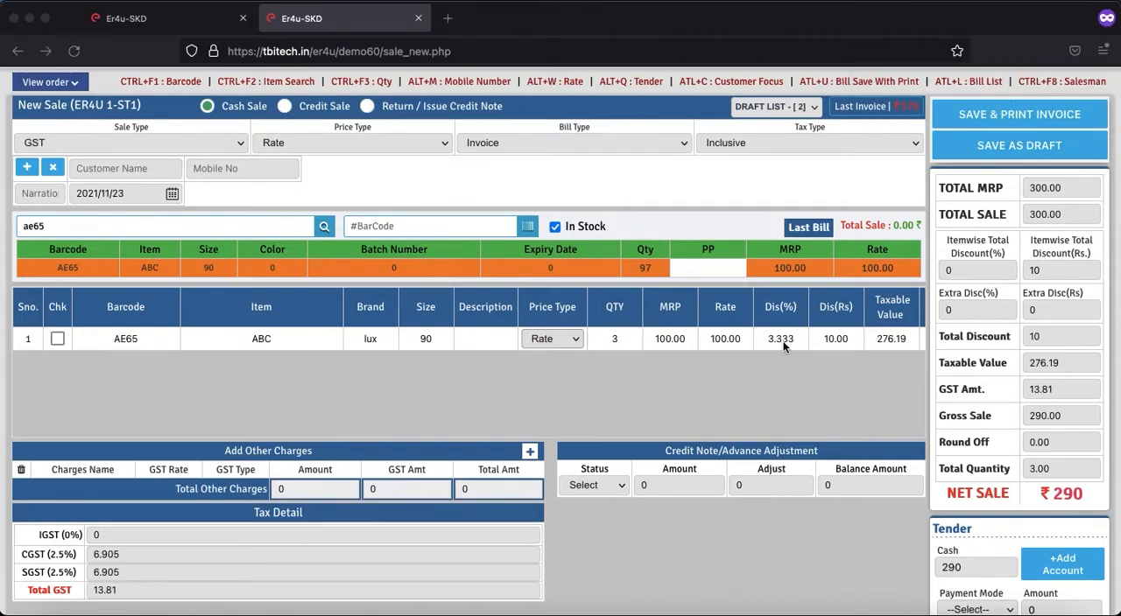
pyautogui.click(850, 340)
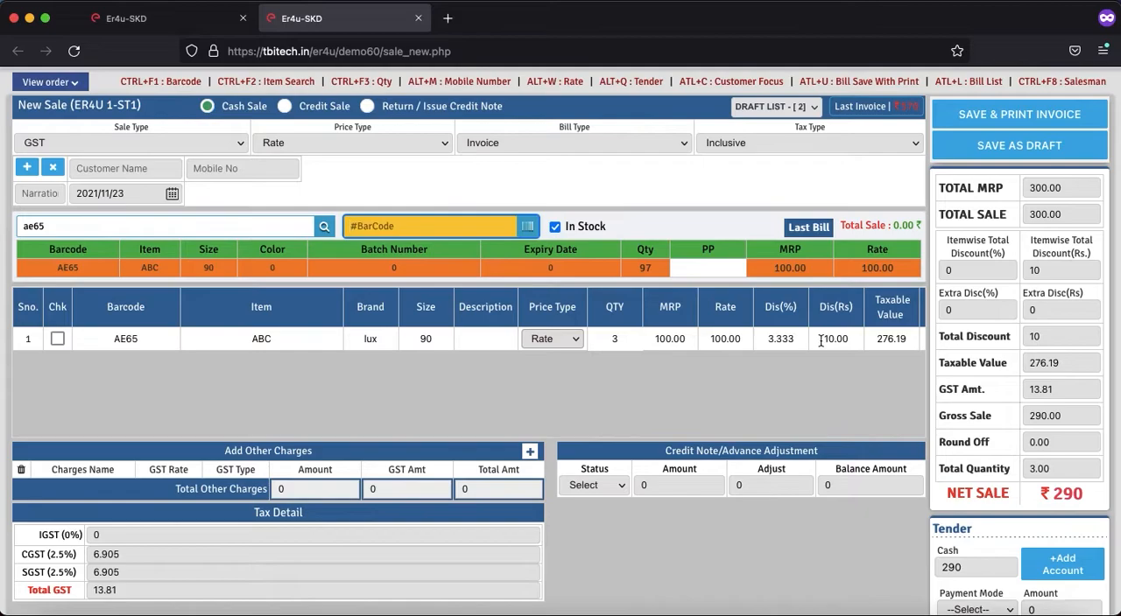
pyautogui.click(847, 337)
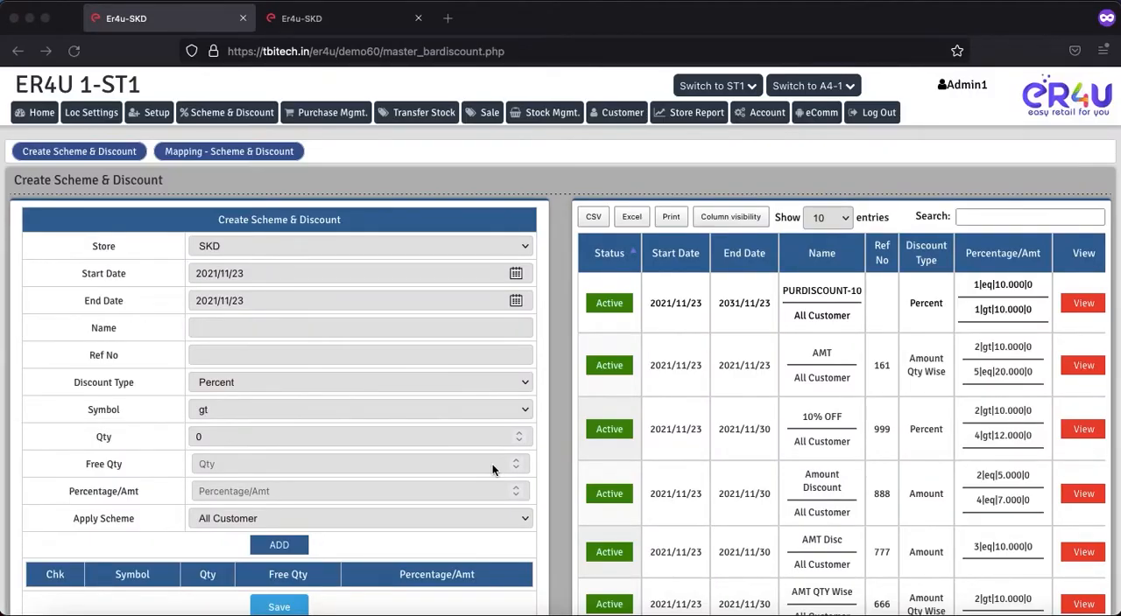
# Step: Set a new SKD scheme's discount type to Amount Qty Wise and its end date to 2021/11/30
pyautogui.click(241, 378)
pyautogui.click(241, 378)
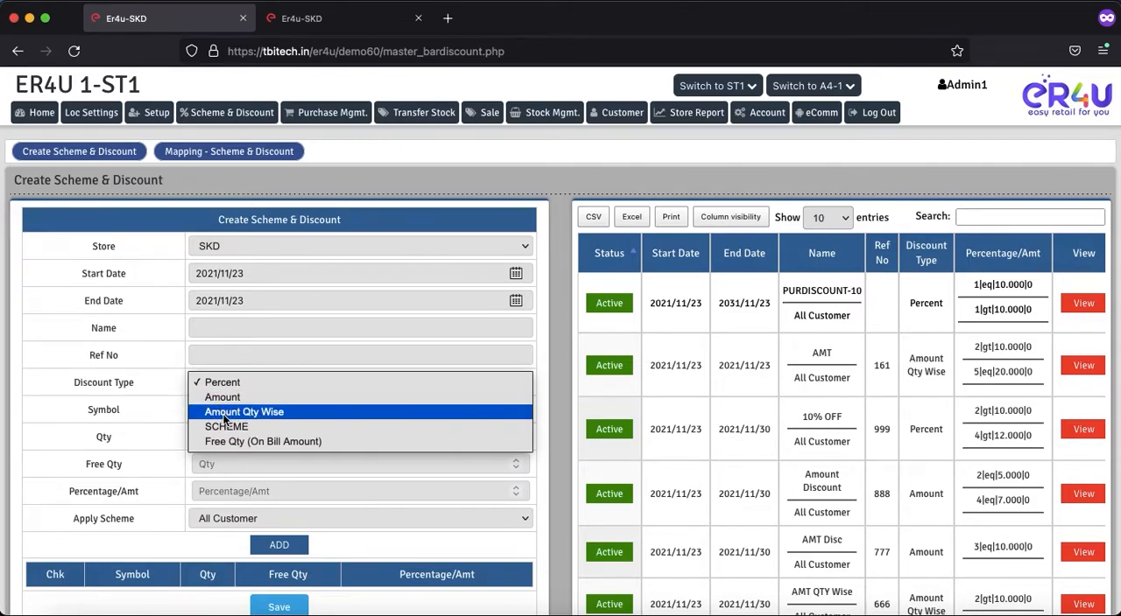
pyautogui.click(229, 412)
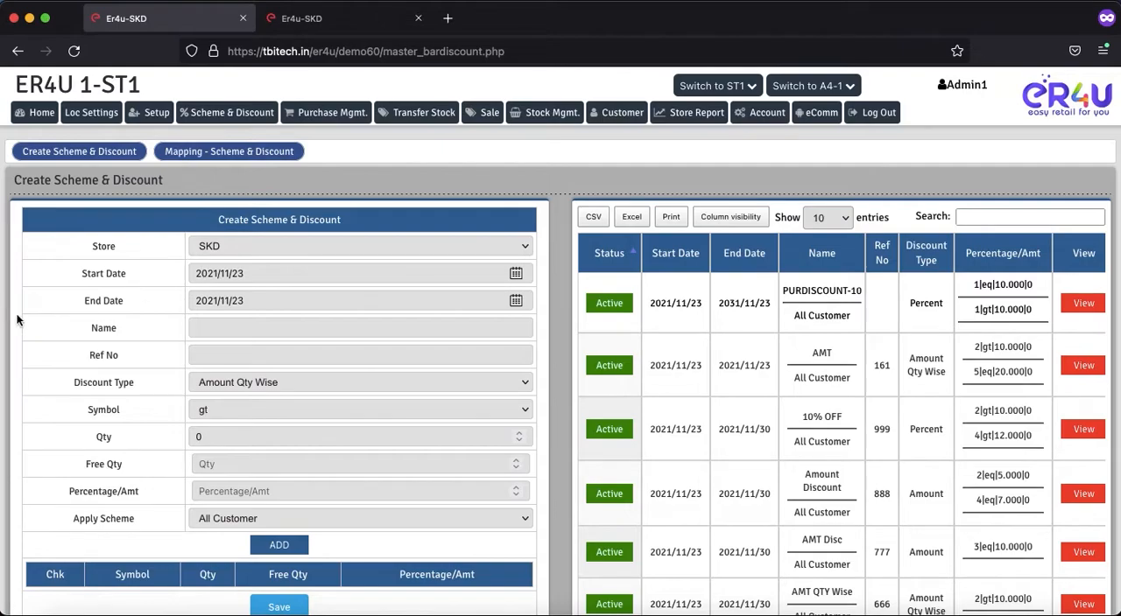
pyautogui.click(517, 302)
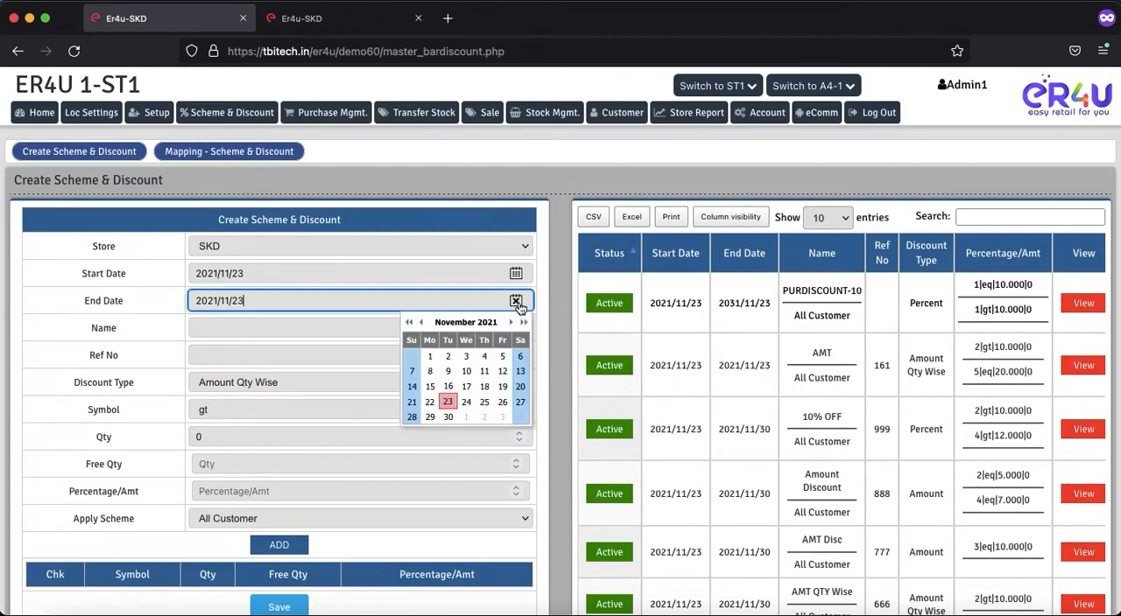
pyautogui.click(447, 417)
# Step: Name the scheme Amount QTY Dis and give it the reference number 554
pyautogui.click(233, 328)
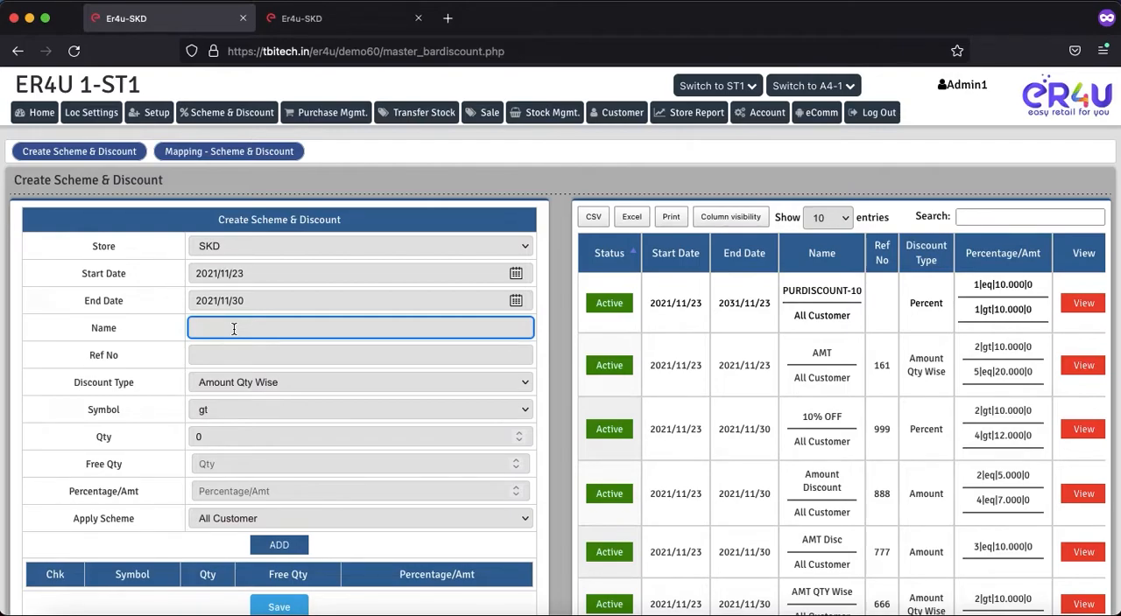
pyautogui.write('Amount QTY Dis')
pyautogui.click(243, 354)
pyautogui.write('554')
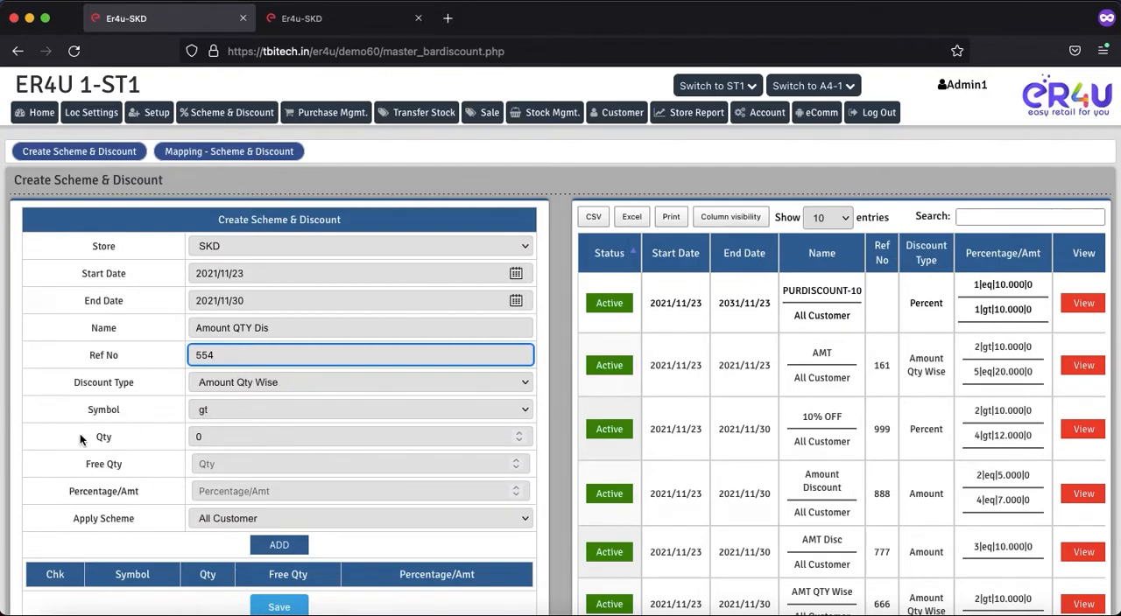
# Step: Add a scheme rule for all customers with symbol gt, quantity 2 and amount 15
pyautogui.click(200, 436)
pyautogui.write('2')
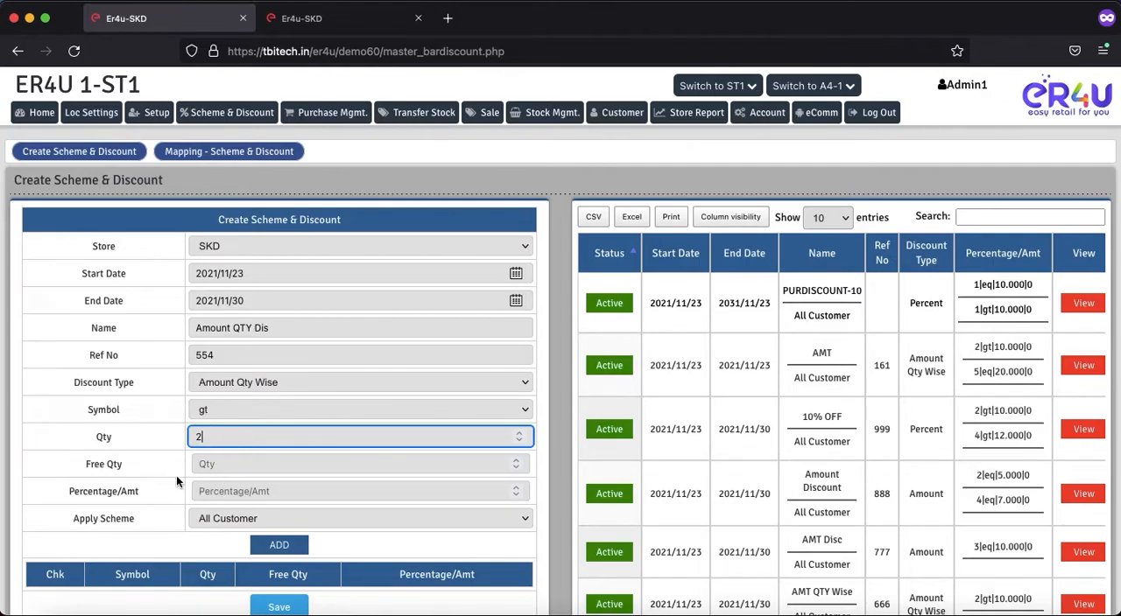
pyautogui.click(125, 466)
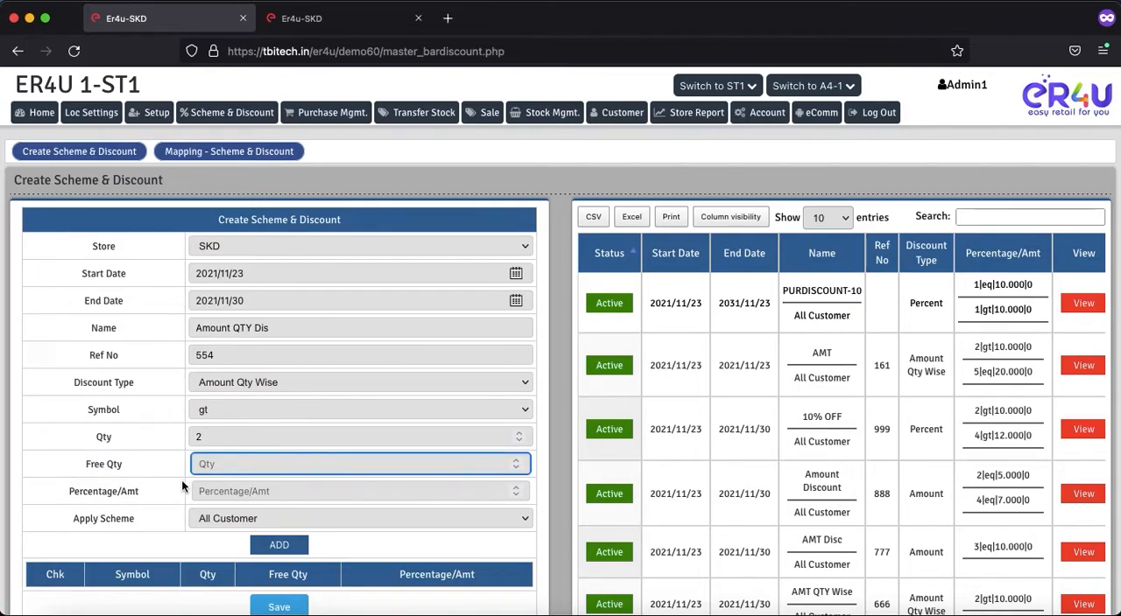
pyautogui.click(142, 490)
pyautogui.moveTo(142, 490); pyautogui.dragTo(65, 489)
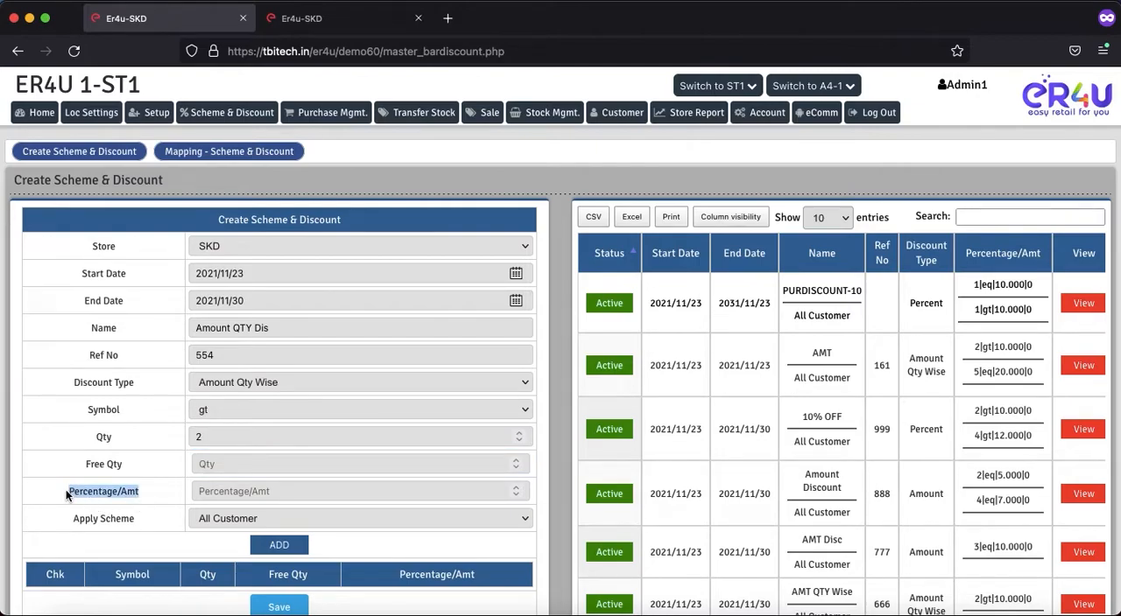
pyautogui.click(234, 493)
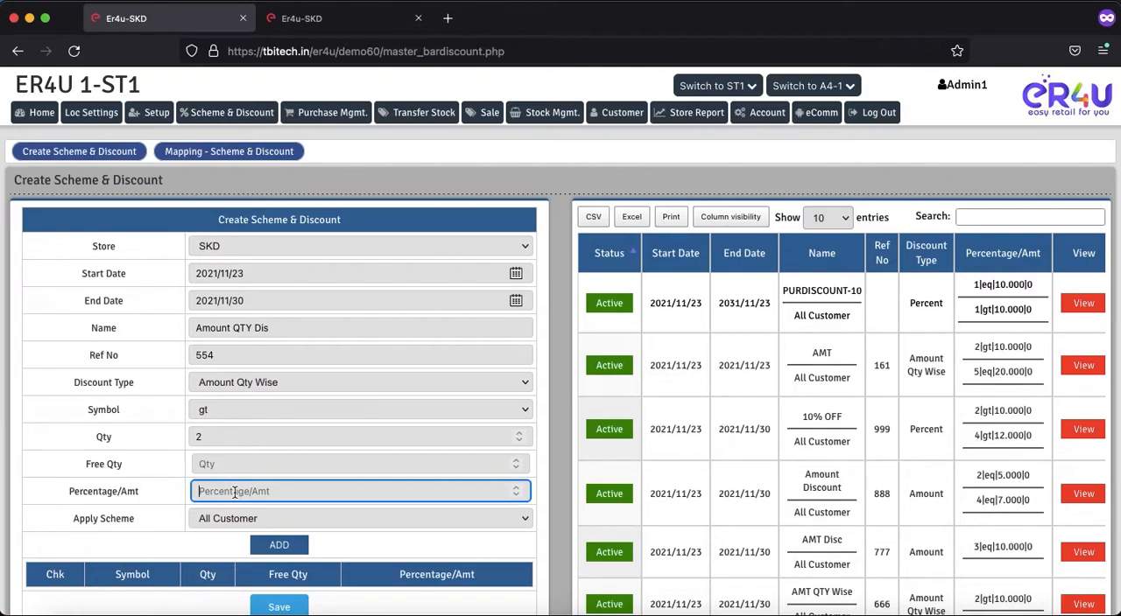
pyautogui.write('15')
pyautogui.click(237, 517)
pyautogui.click(216, 519)
pyautogui.click(278, 546)
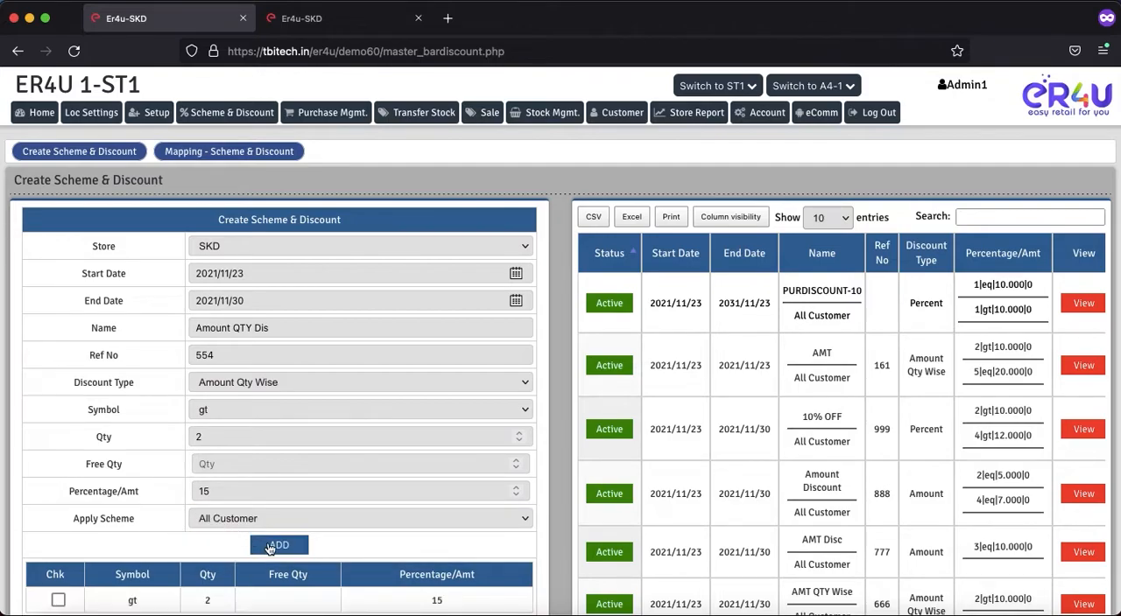
# Step: Save the Amount QTY Dis scheme and accept the confirmation
pyautogui.scroll(-5, 153, 511)
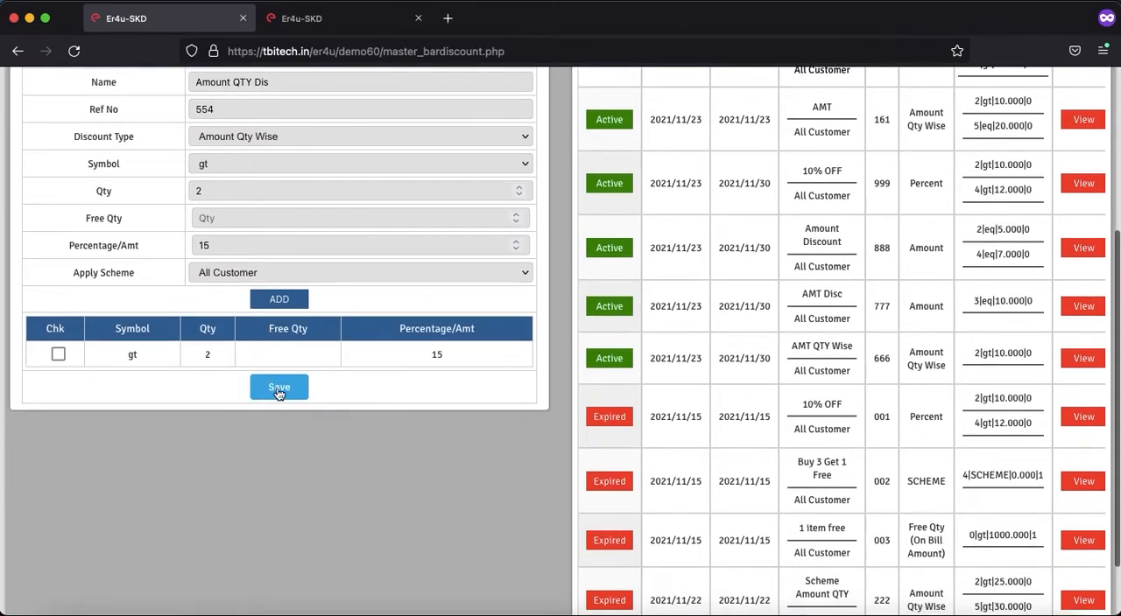
pyautogui.click(278, 389)
pyautogui.click(677, 366)
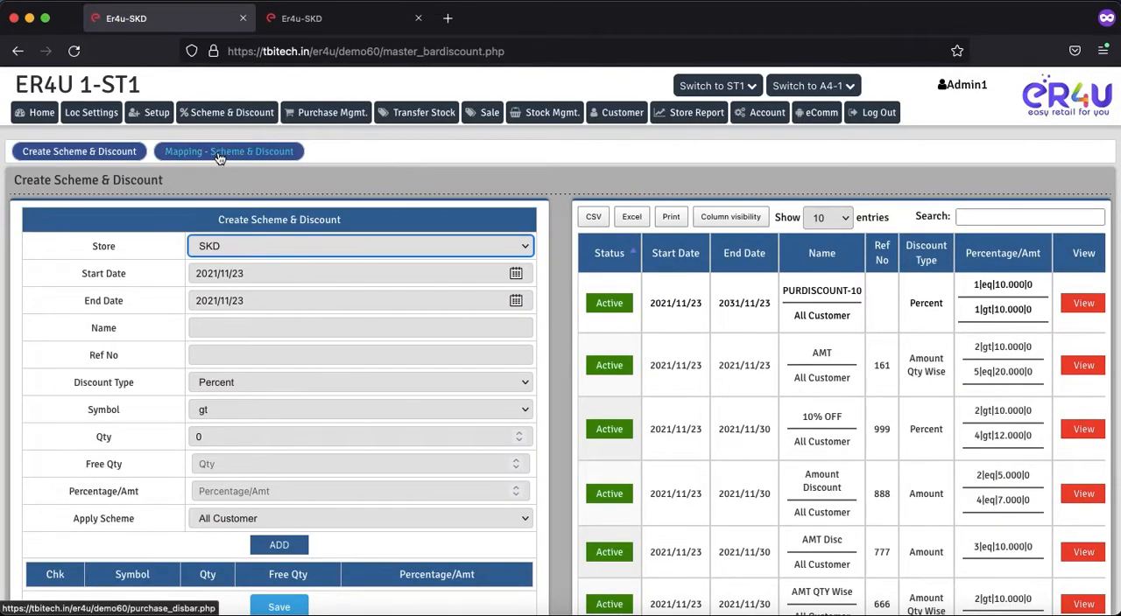
# Step: Open scheme mapping in a separate browser tab and choose Amount QTY Dis(Amount Qty Wise) as the discount to apply
pyautogui.rightClick(219, 155)
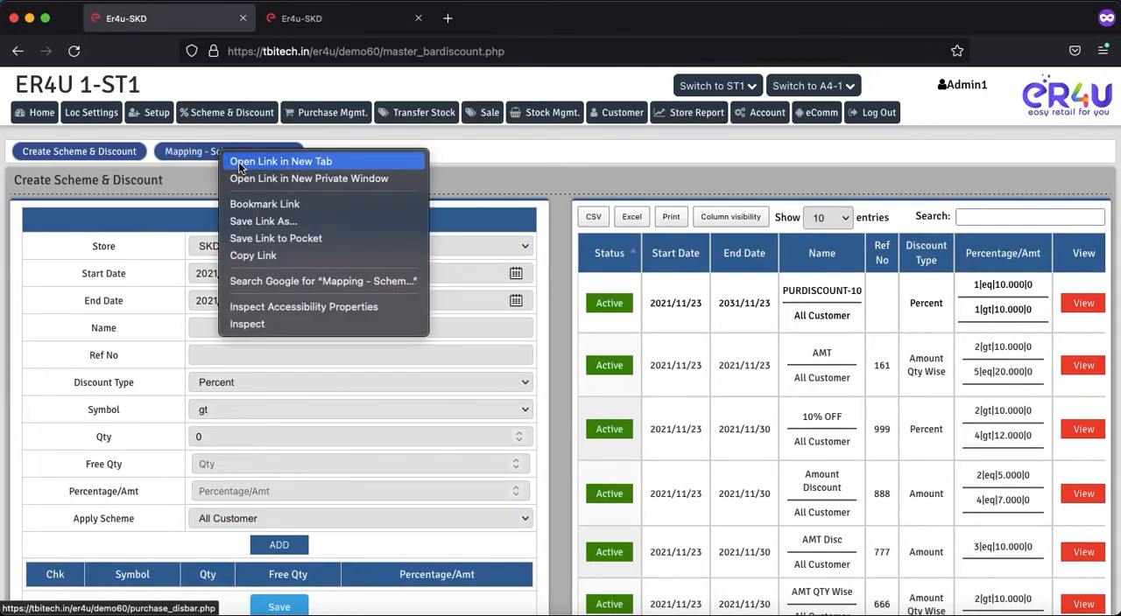
pyautogui.click(240, 163)
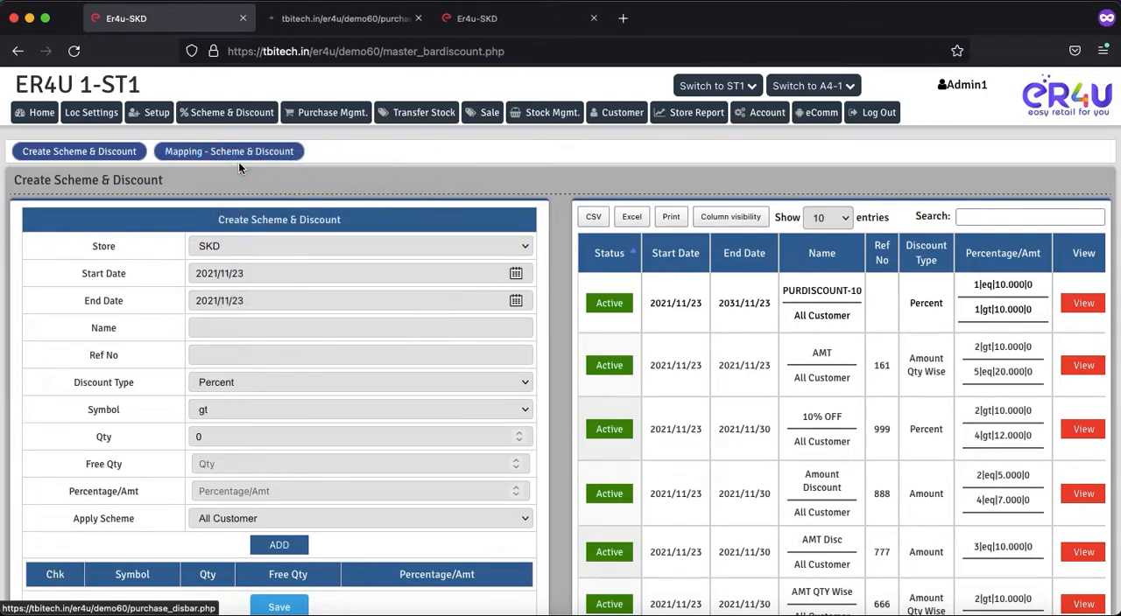
pyautogui.click(310, 24)
pyautogui.scroll(-1, 324, 378)
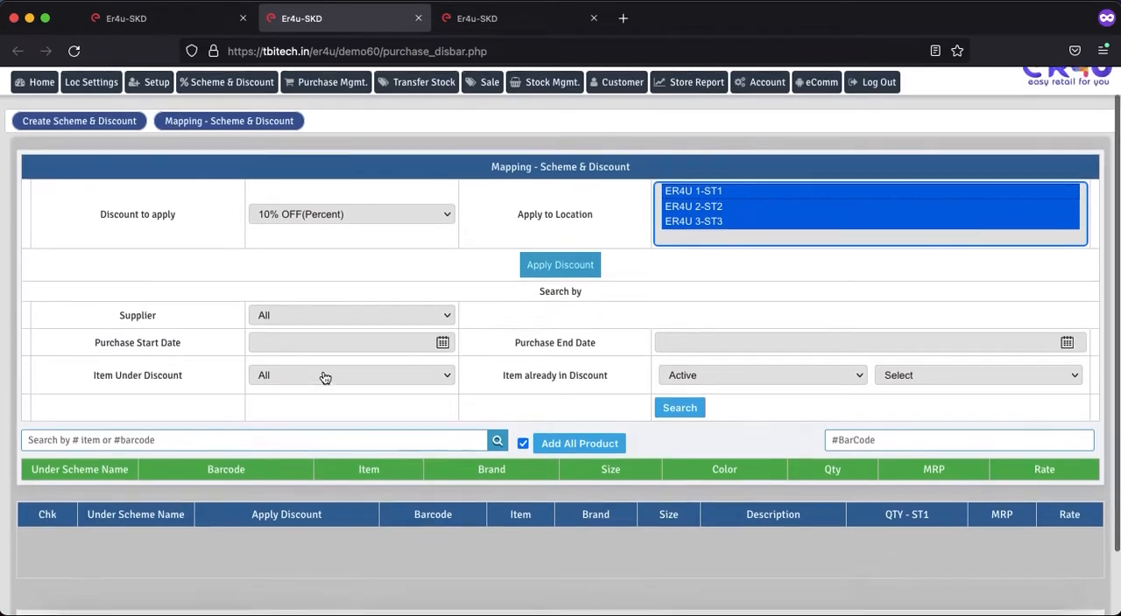
pyautogui.moveTo(174, 214); pyautogui.dragTo(167, 214)
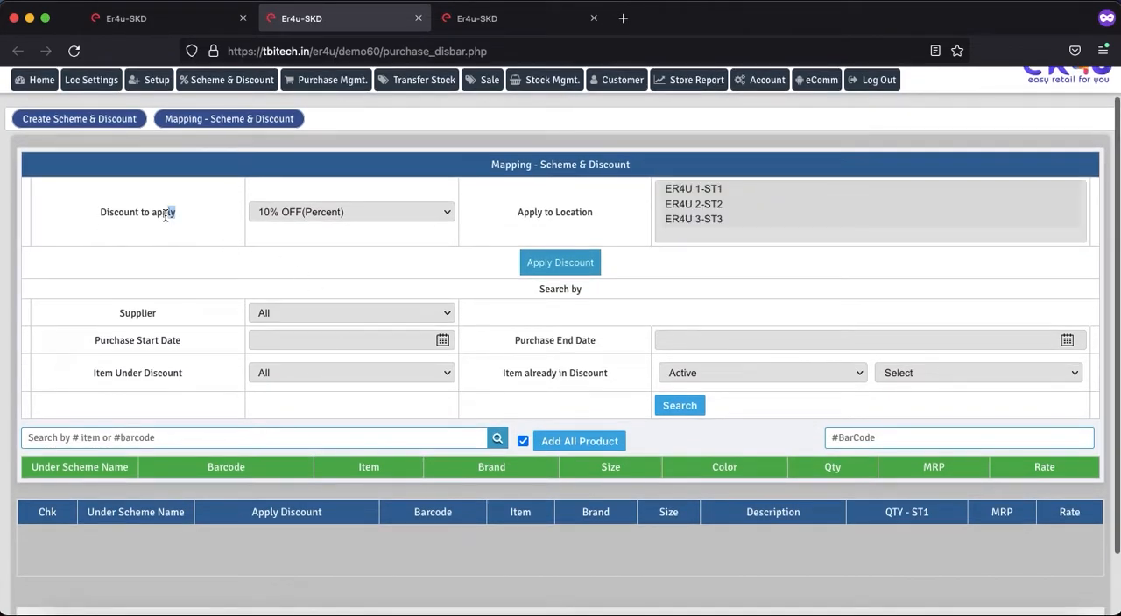
pyautogui.click(319, 212)
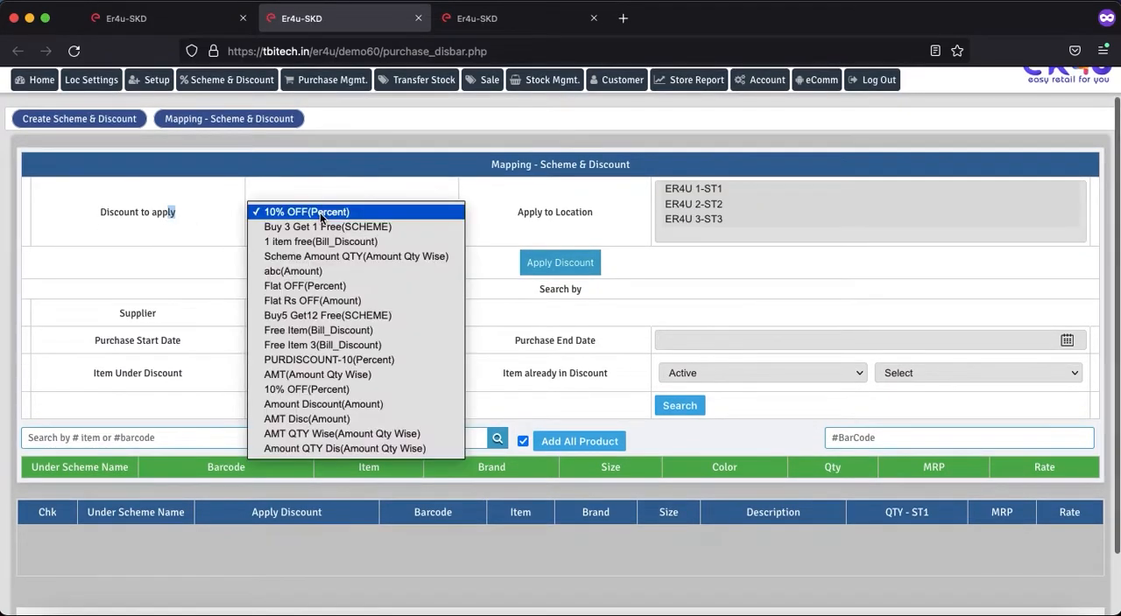
pyautogui.click(334, 449)
# Step: Search the items for "a" and add item ABC with barcode AE64 to the mapping list
pyautogui.scroll(-2, 336, 451)
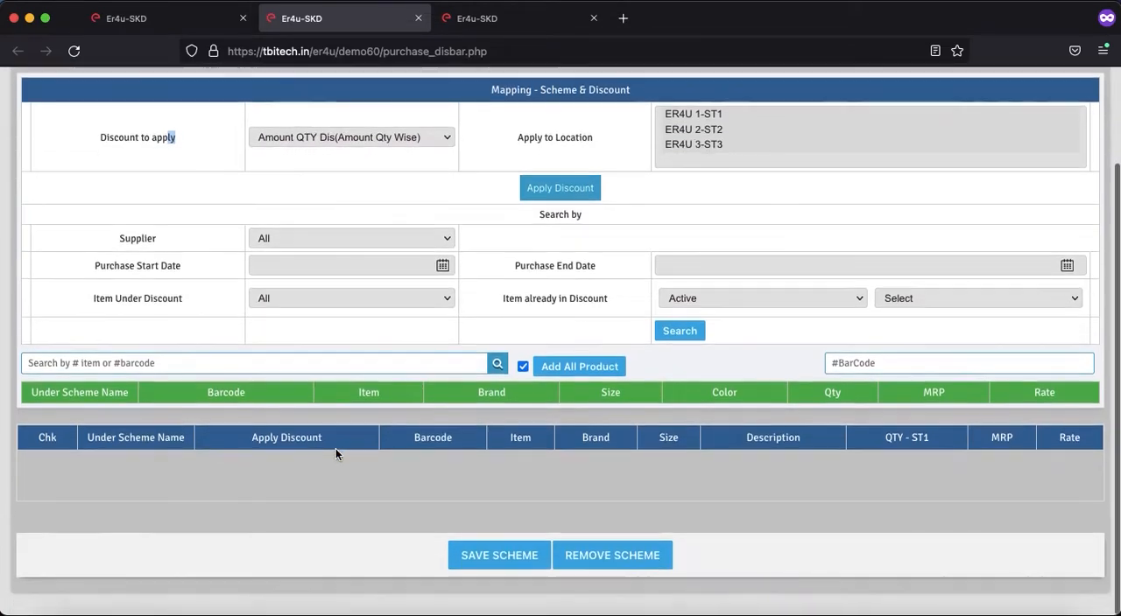
pyautogui.click(186, 367)
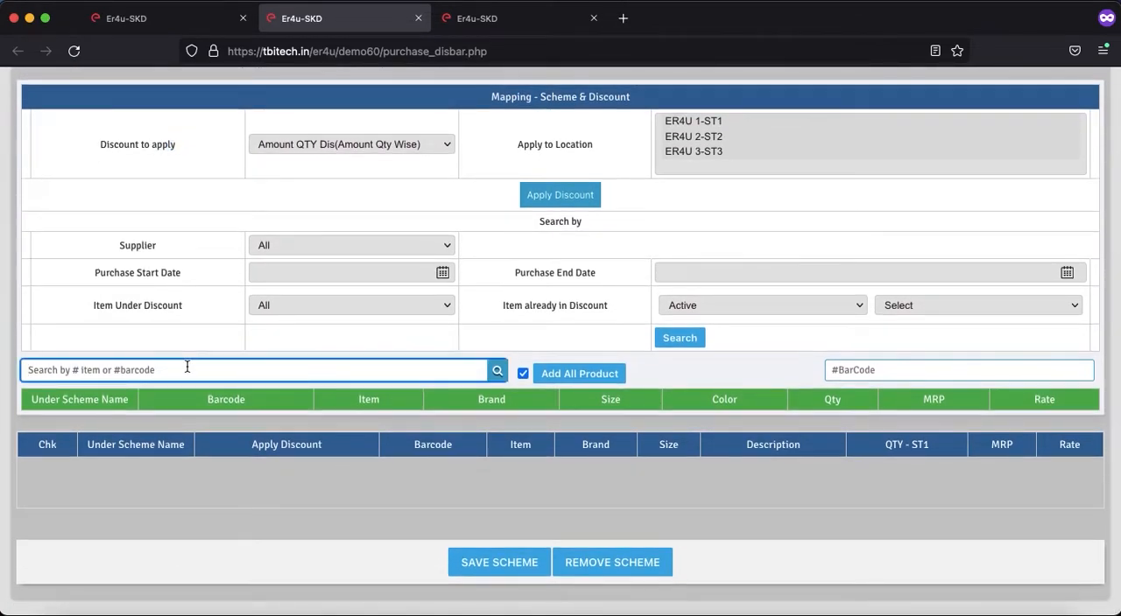
pyautogui.write('a')
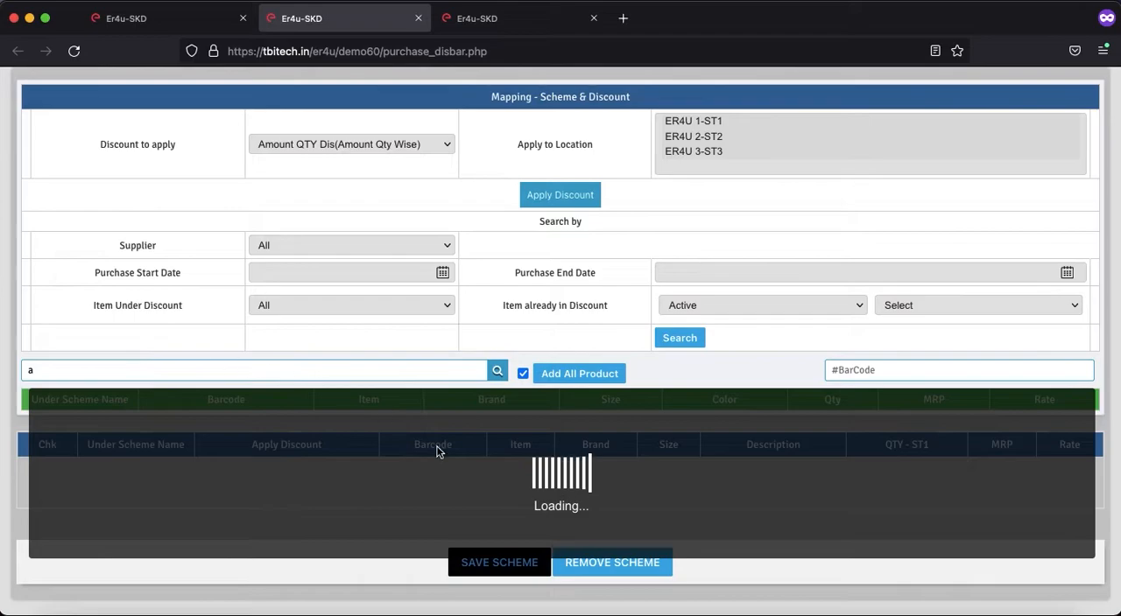
pyautogui.scroll(-5, 423, 459)
pyautogui.scroll(-3, 423, 458)
pyautogui.scroll(2, 423, 459)
pyautogui.scroll(-2, 423, 458)
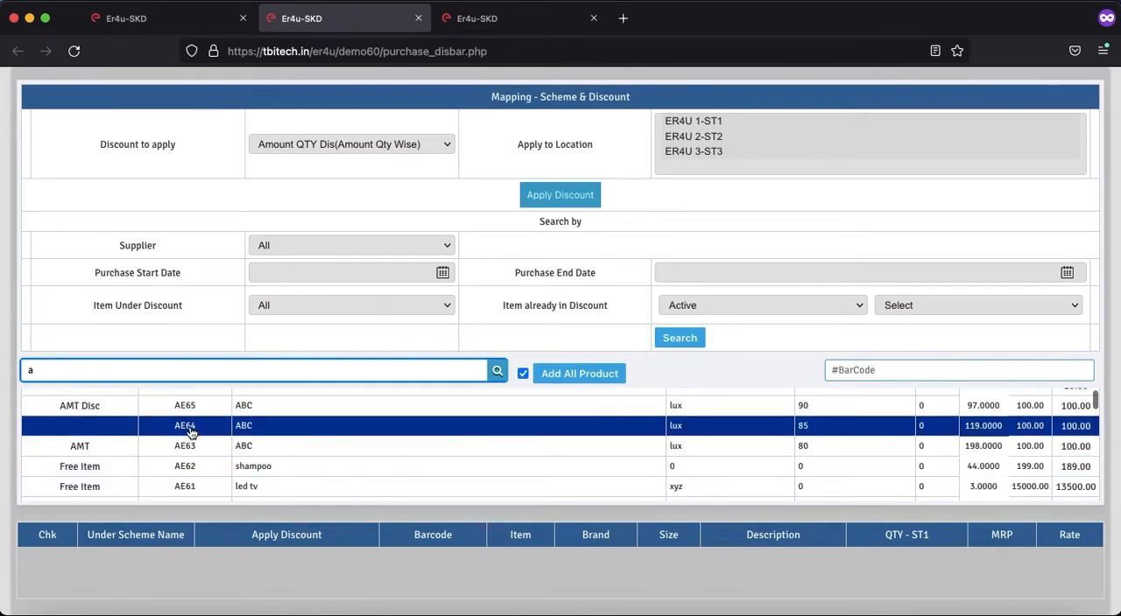
pyautogui.click(252, 433)
# Step: Save the scheme mapping for item AE64 and accept the confirmation
pyautogui.scroll(-5, 450, 486)
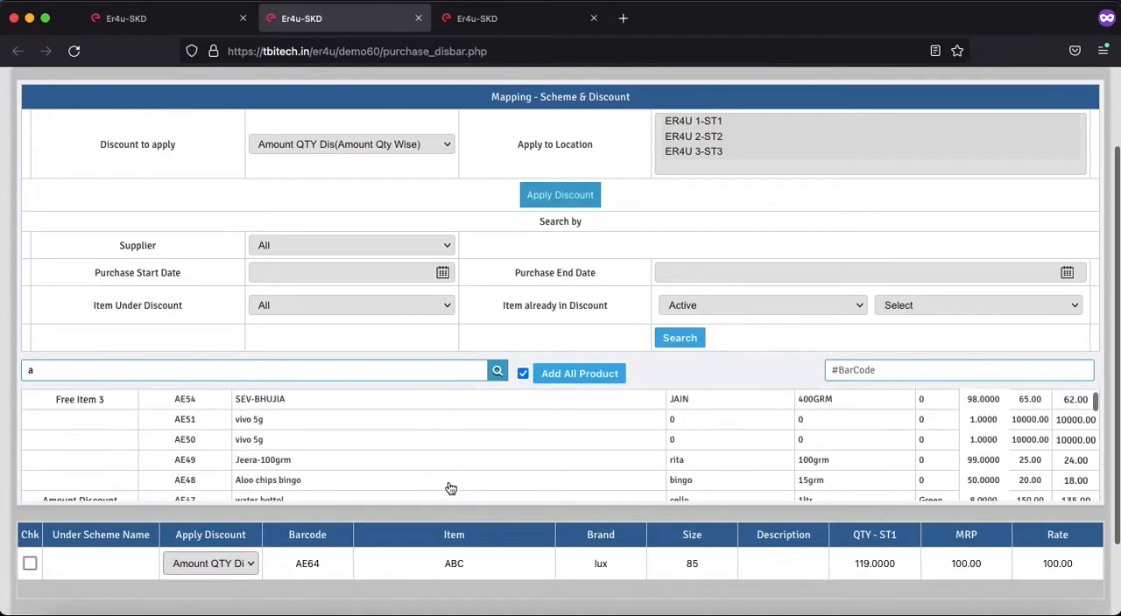
pyautogui.scroll(-2, 513, 559)
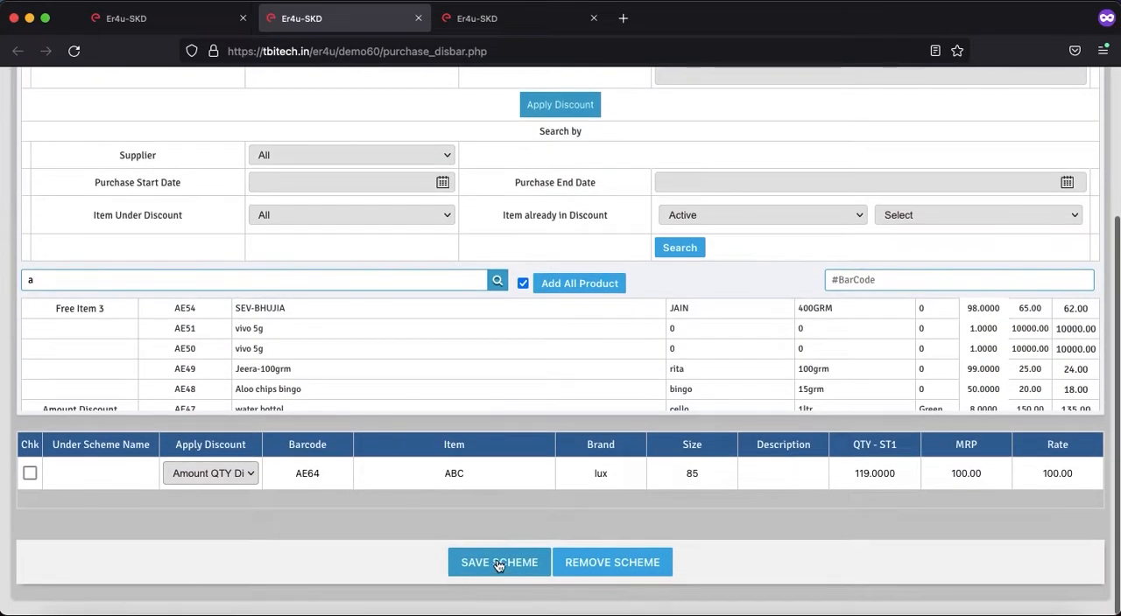
pyautogui.click(497, 563)
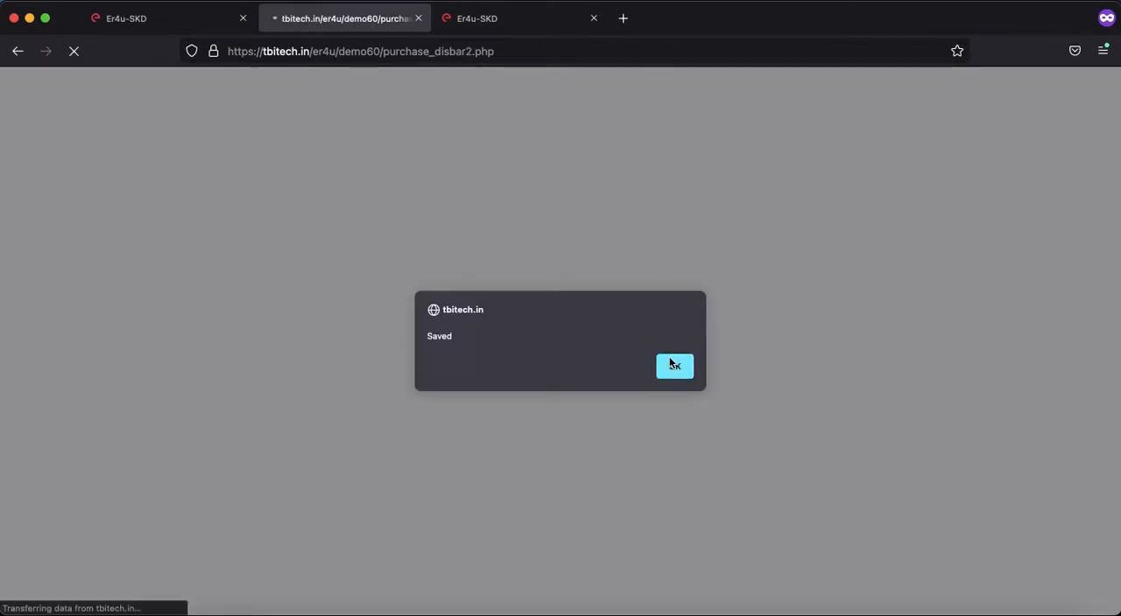
pyautogui.click(672, 374)
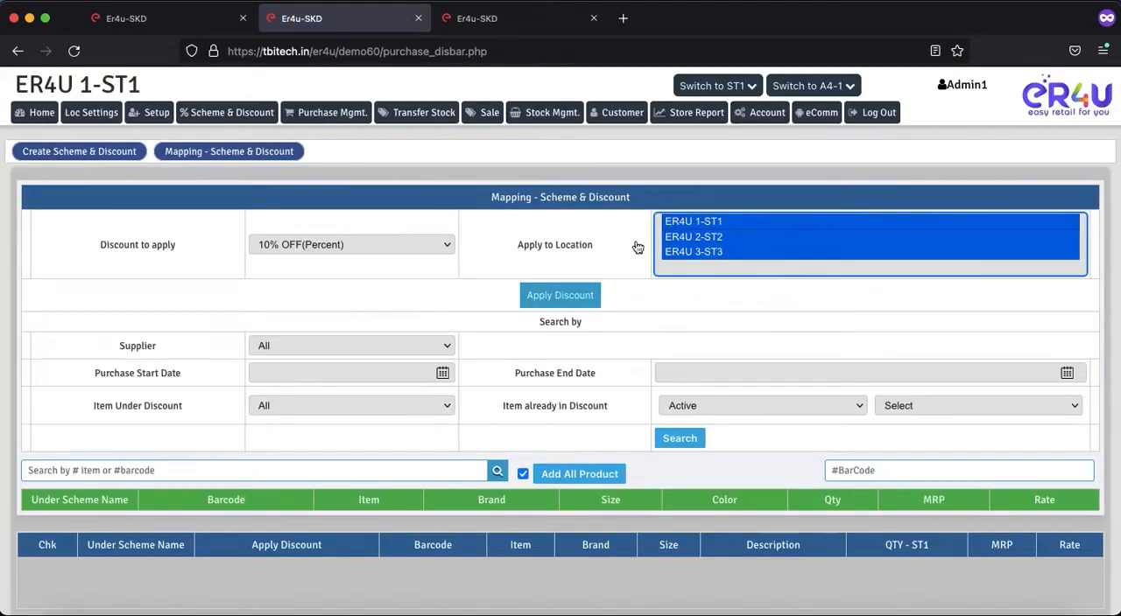
# Step: Reload the new sale page, search for barcode ae64 and add item ABC to the sale
pyautogui.click(482, 23)
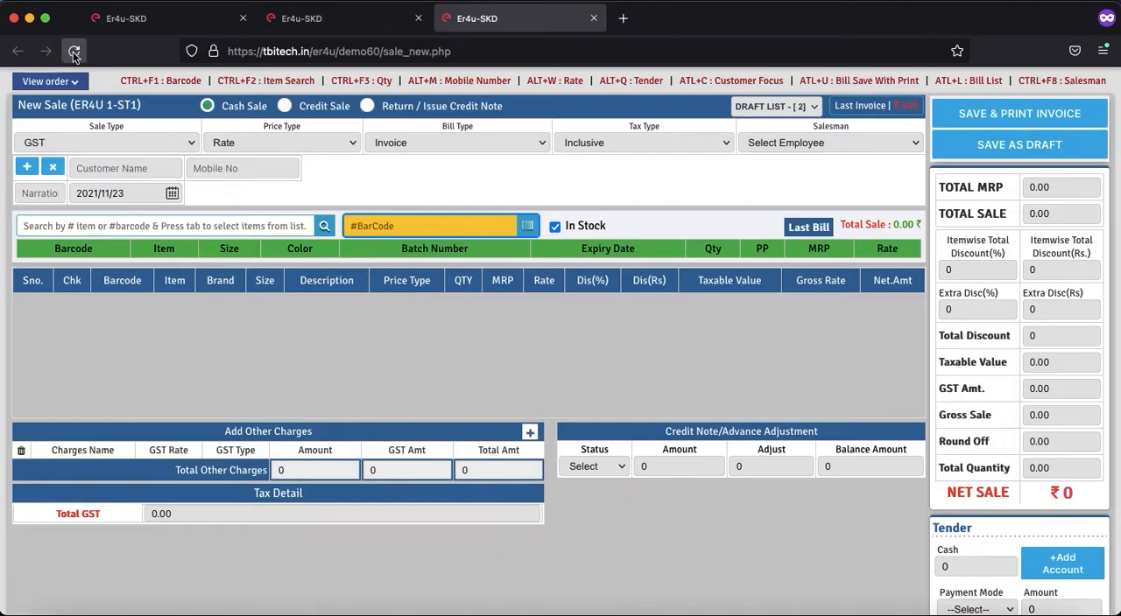
pyautogui.click(156, 222)
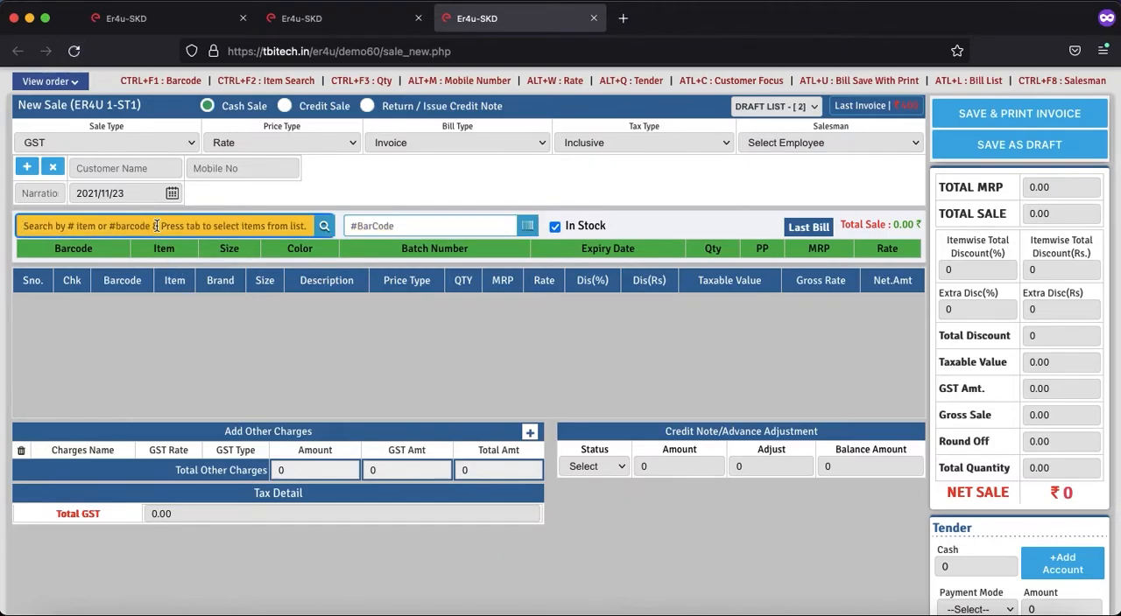
pyautogui.click(73, 51)
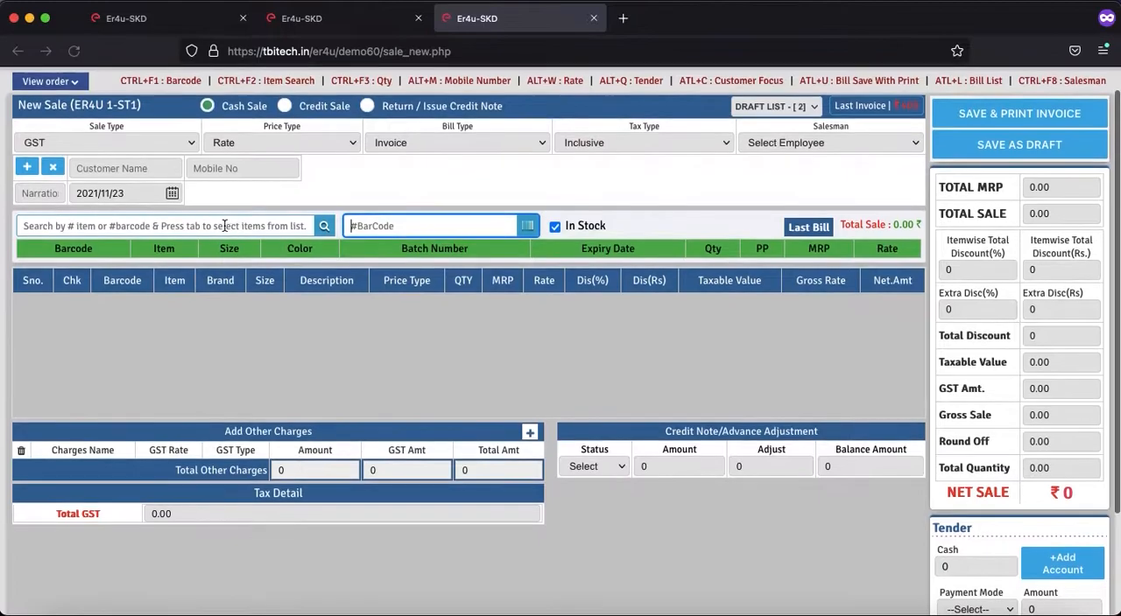
pyautogui.click(226, 226)
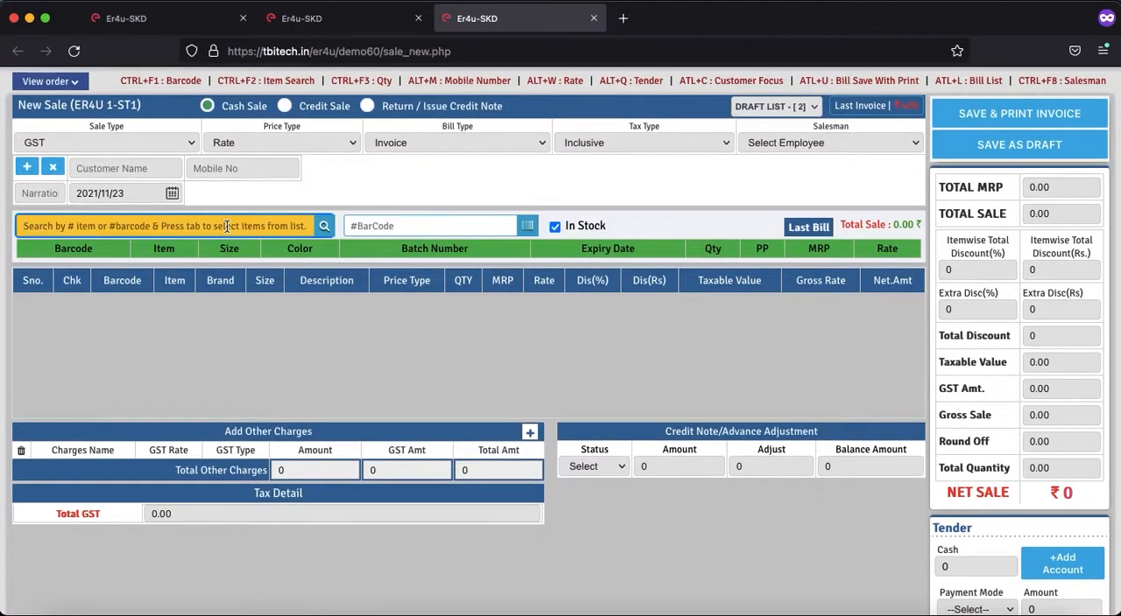
pyautogui.write('ae64')
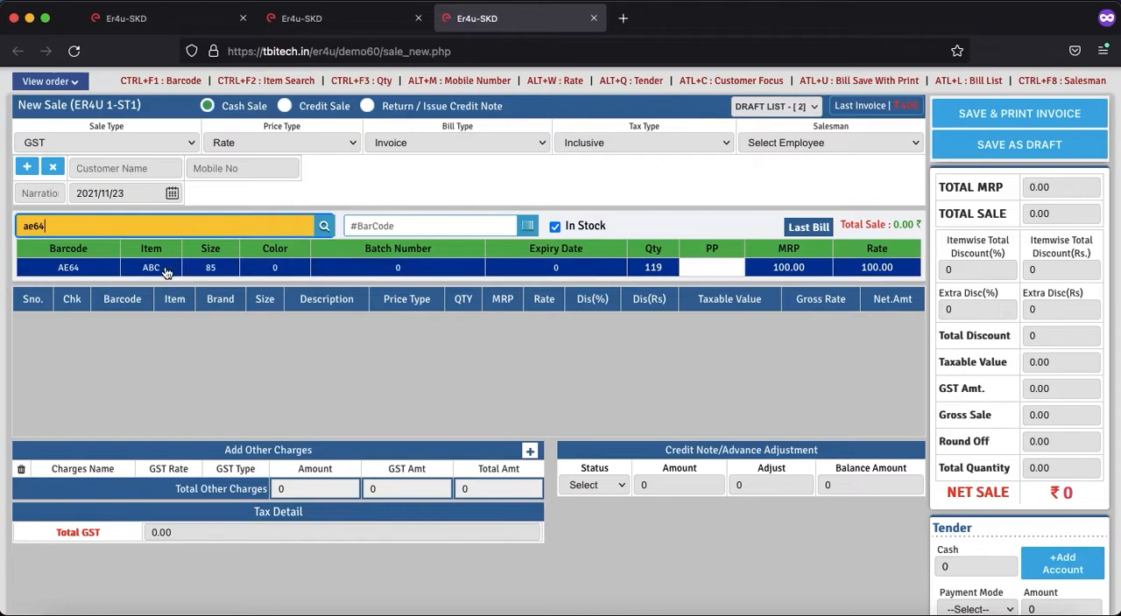
pyautogui.click(288, 267)
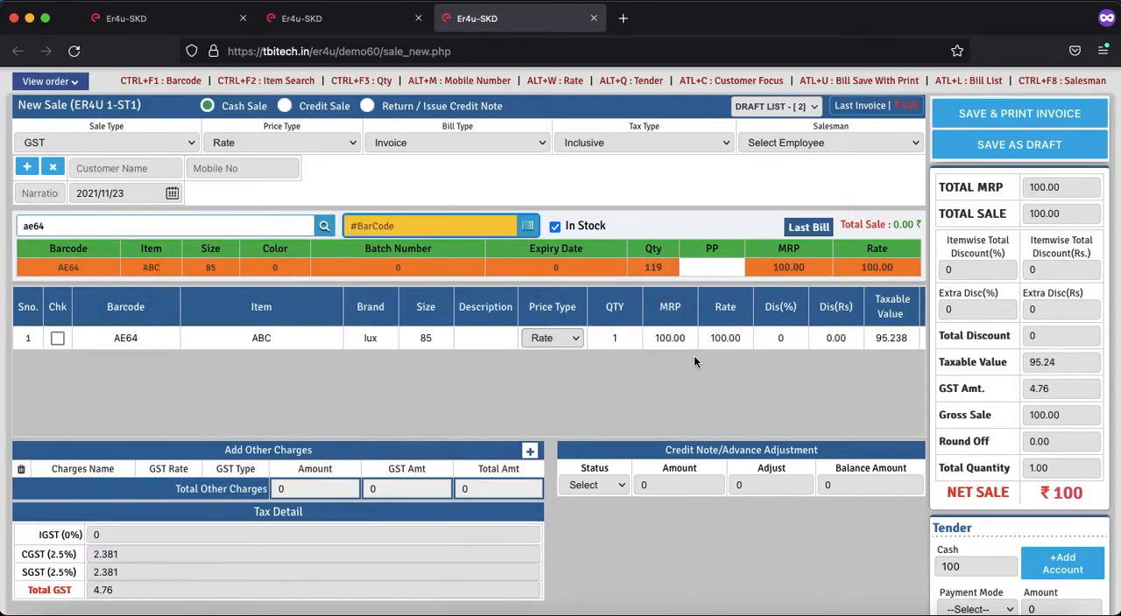
# Step: Set the quantity of item AE64 in the sale to 2
pyautogui.click(621, 338)
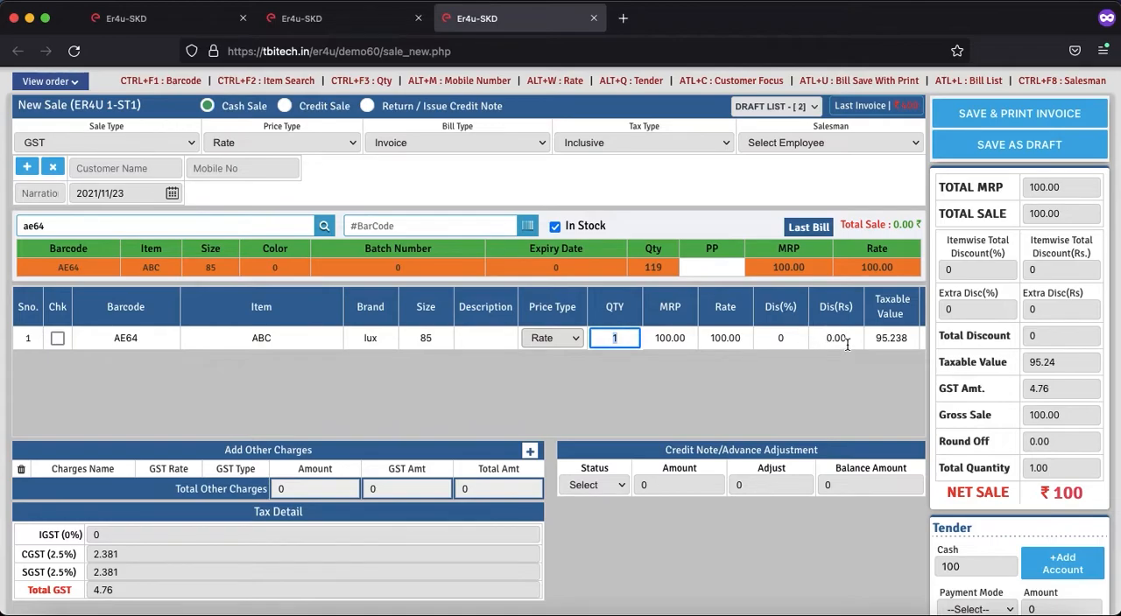
pyautogui.write('2')
pyautogui.press('Return')
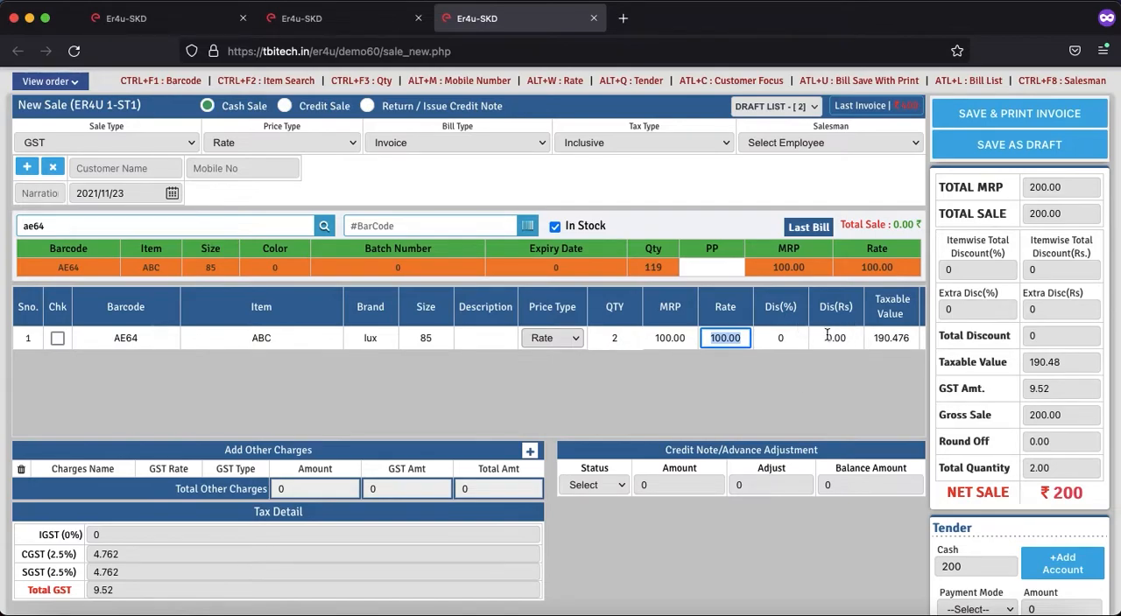
pyautogui.press('Return')
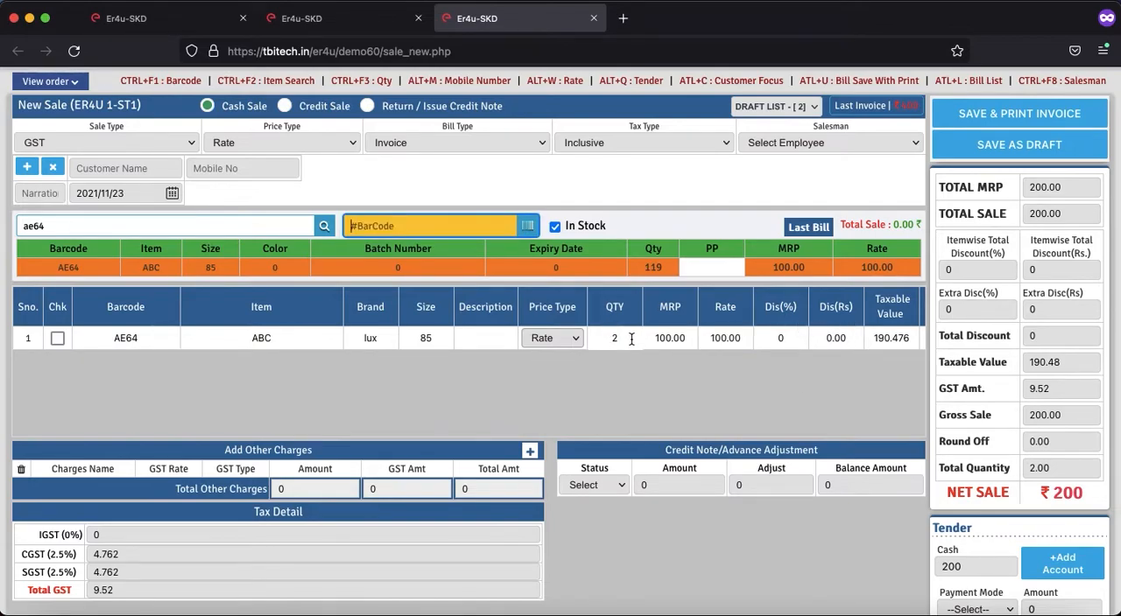
# Step: Set the quantity of item AE64 to 3 and check its rupee discount
pyautogui.click(630, 339)
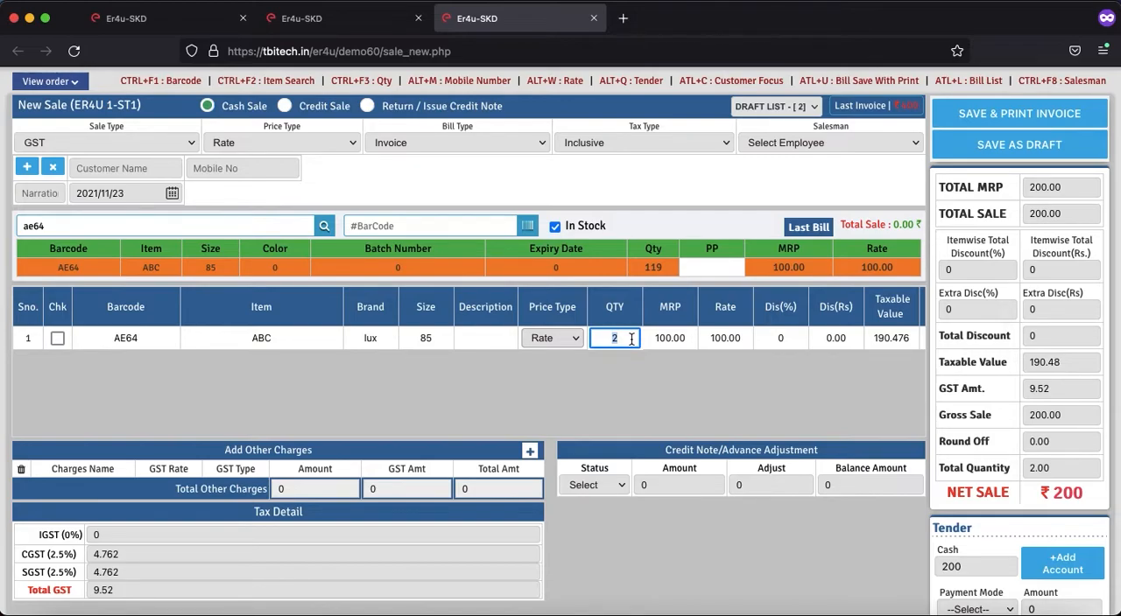
pyautogui.write('3')
pyautogui.press('Tab')
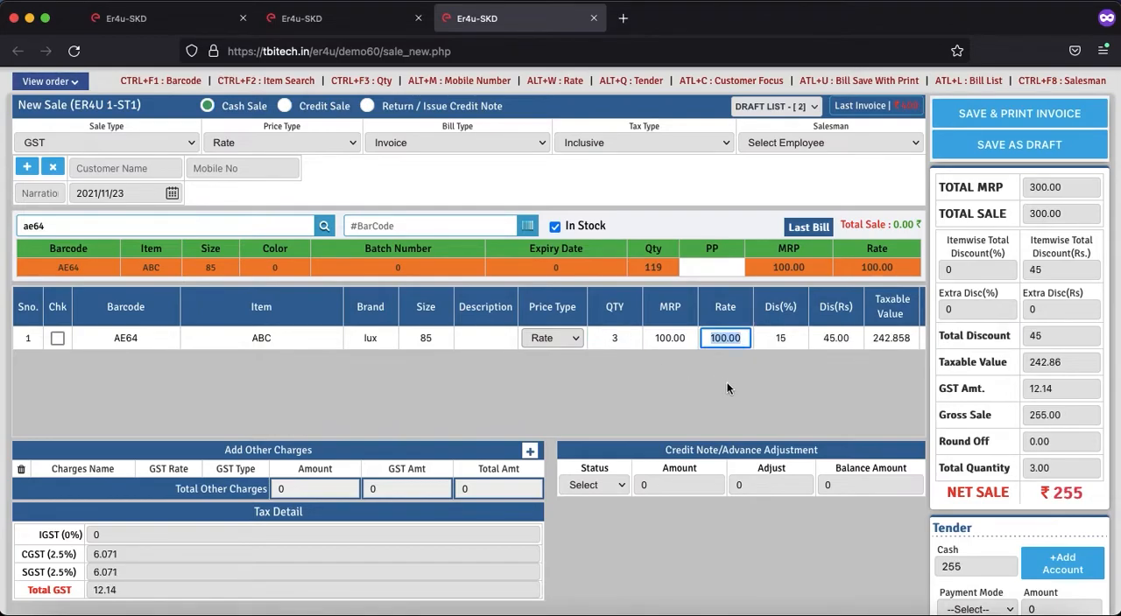
pyautogui.click(829, 338)
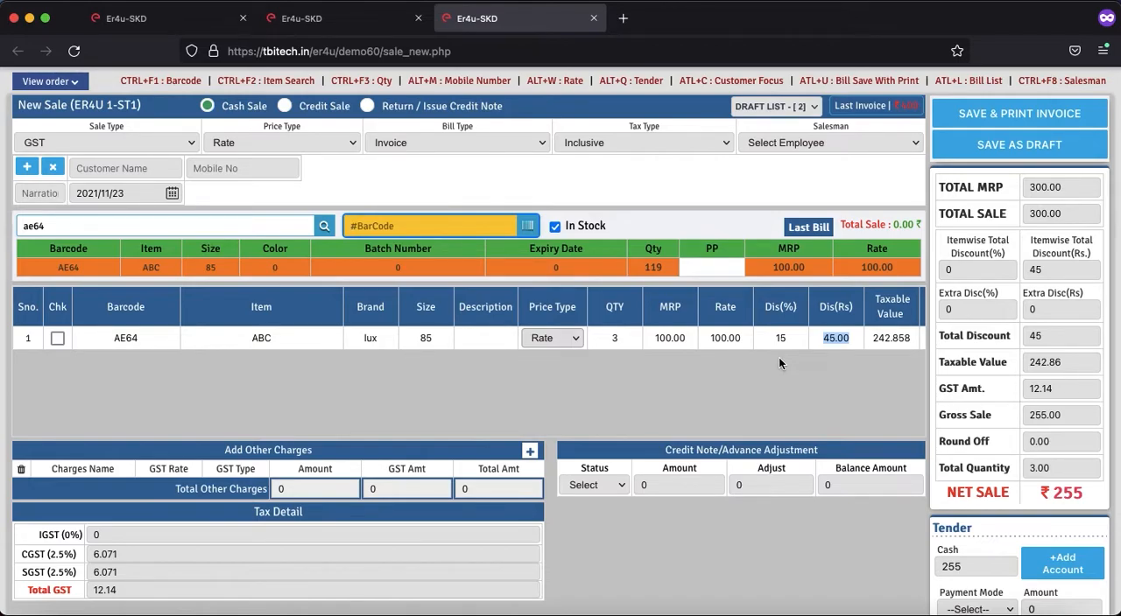
pyautogui.click(620, 339)
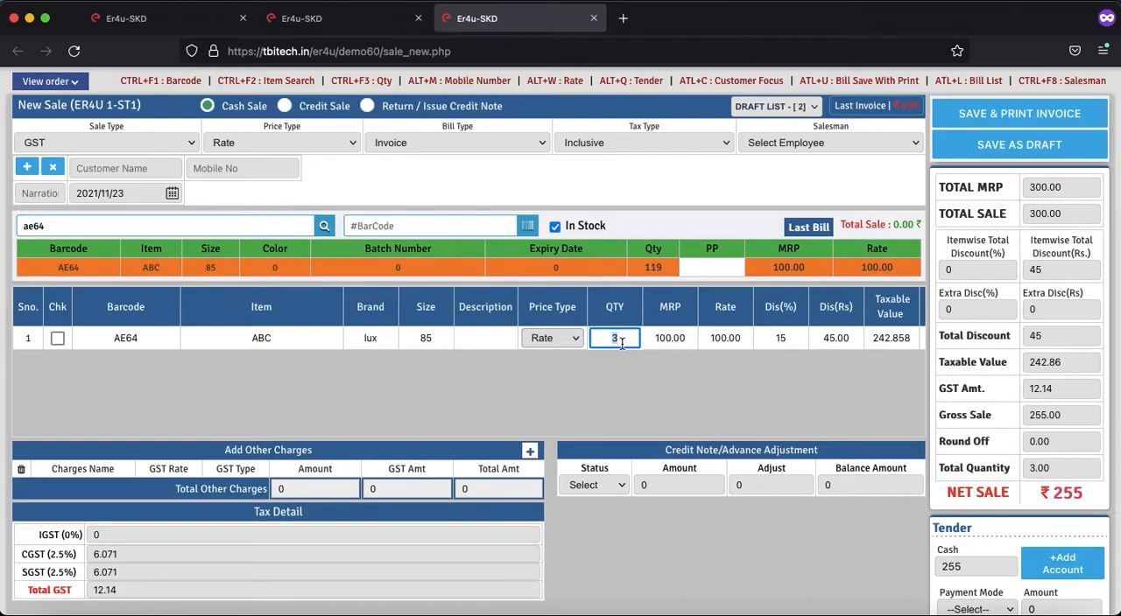
pyautogui.click(622, 343)
pyautogui.press('Tab')
pyautogui.moveTo(849, 338); pyautogui.dragTo(828, 338)
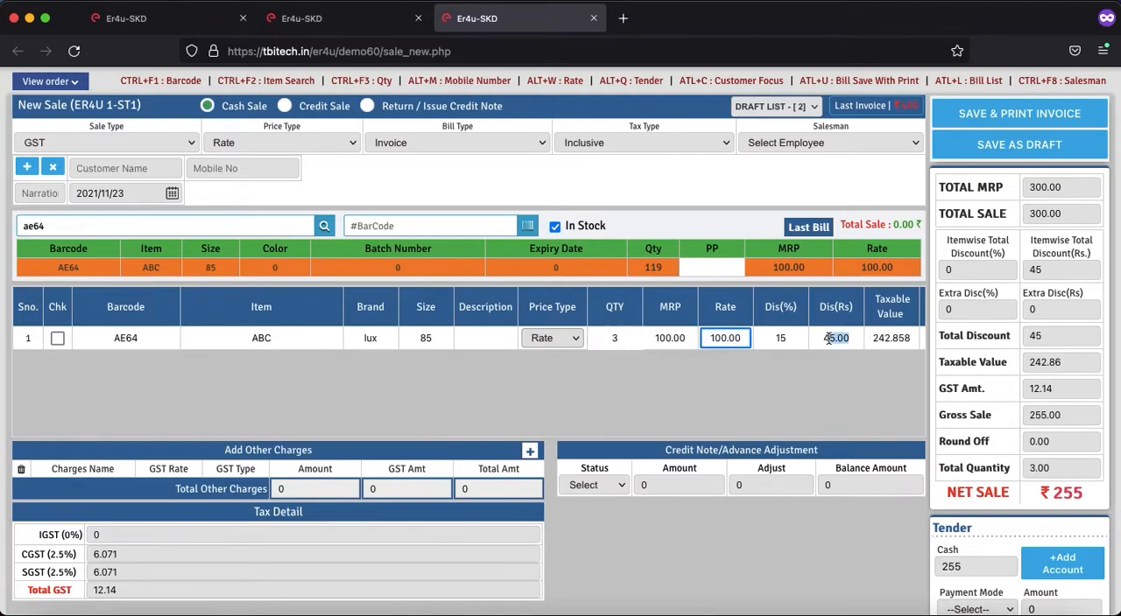
# Step: Set the quantity of item AE64 to 4 and check its rupee discount
pyautogui.click(619, 338)
pyautogui.click(620, 339)
pyautogui.write('4')
pyautogui.click(810, 399)
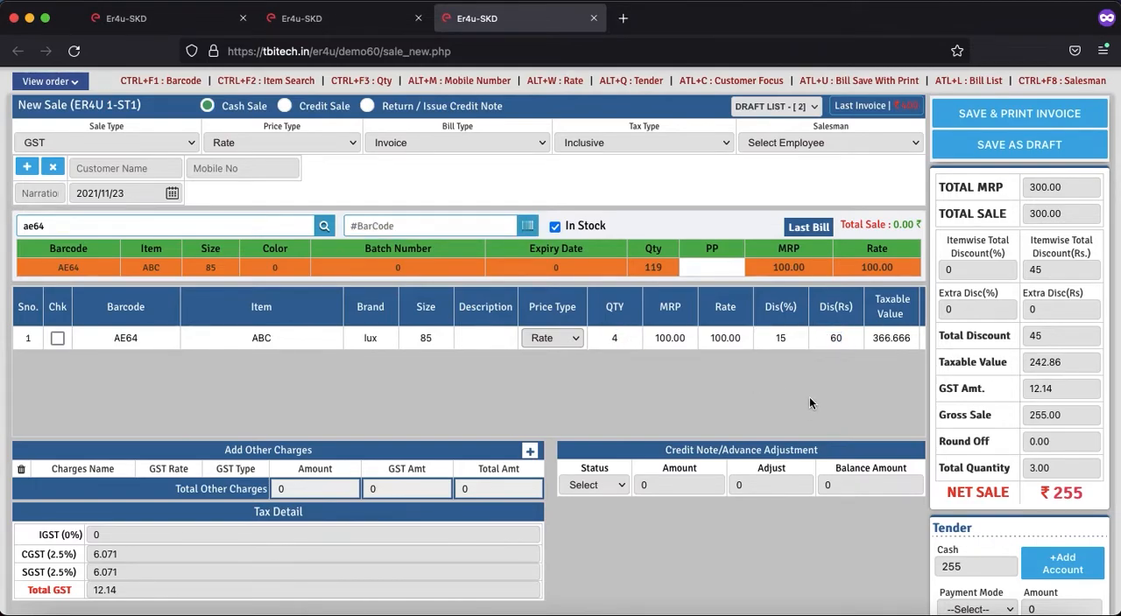
pyautogui.click(847, 338)
pyautogui.moveTo(848, 338); pyautogui.dragTo(820, 335)
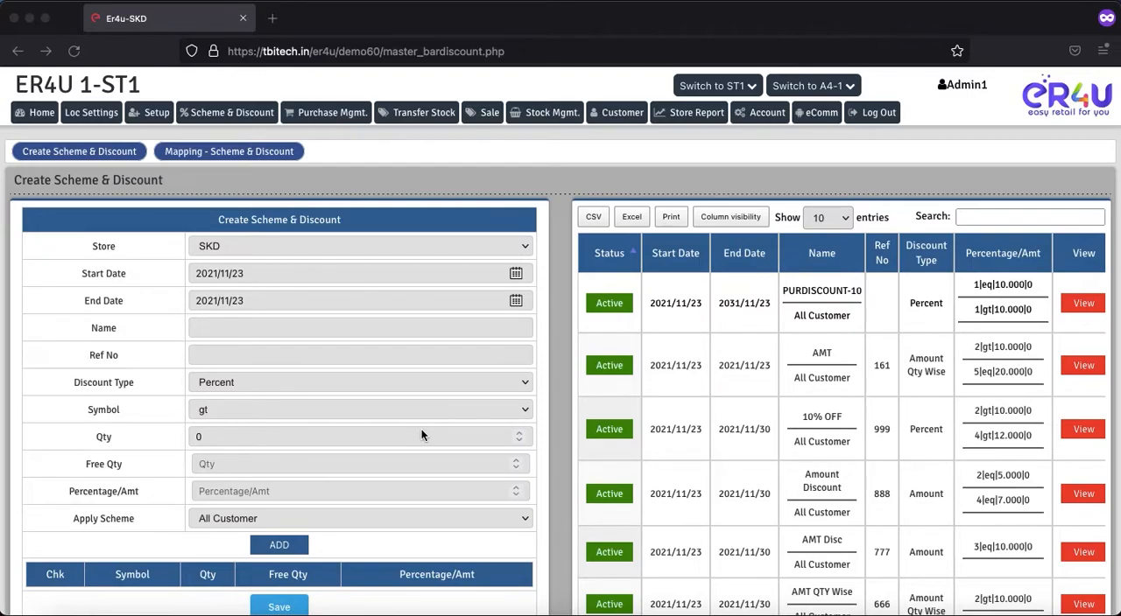
# Step: Set the new scheme's discount type to SCHEME and its end date to 2021/11/30
pyautogui.click(226, 381)
pyautogui.click(227, 426)
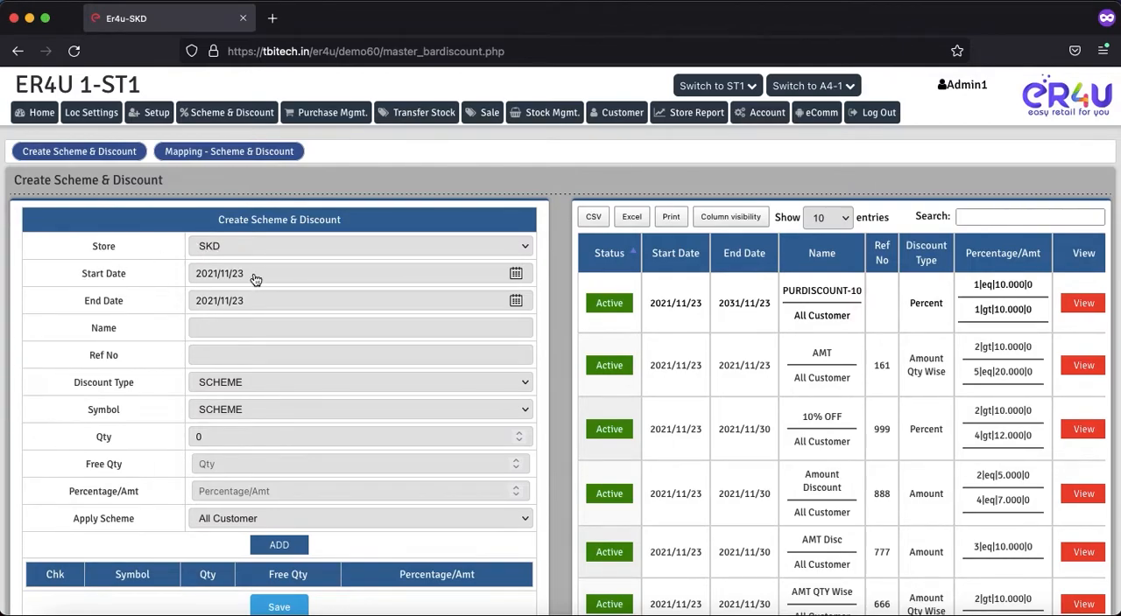
pyautogui.click(516, 300)
pyautogui.click(448, 418)
# Step: Name the scheme Buy3 Get1 Free and give it reference number 443
pyautogui.click(232, 327)
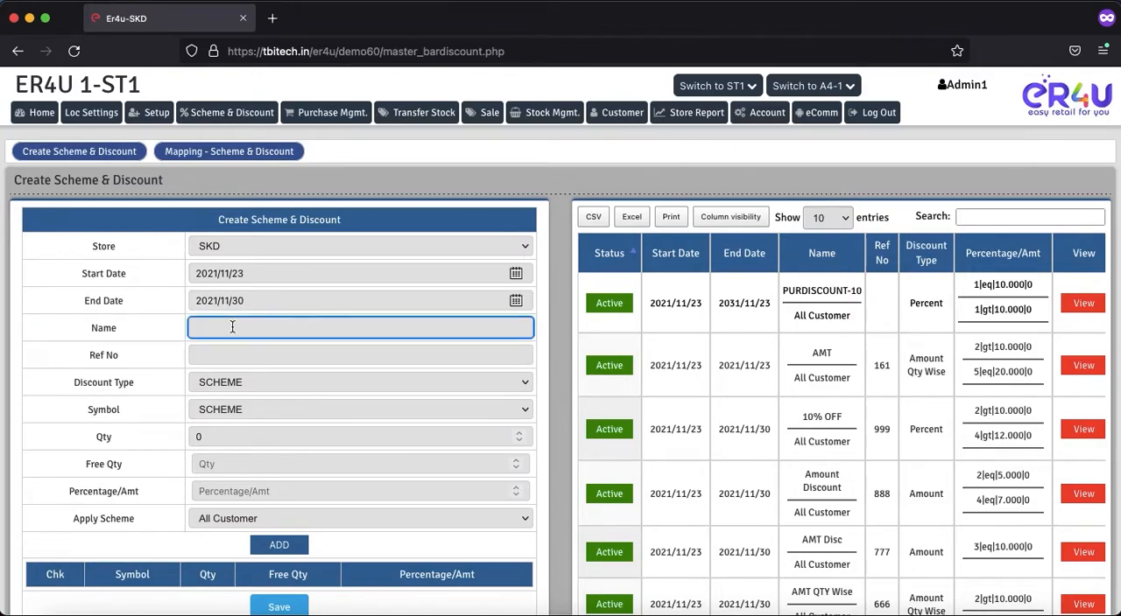
pyautogui.write('B')
pyautogui.press('BackSpace')
pyautogui.write('Buy3 Get1 Free')
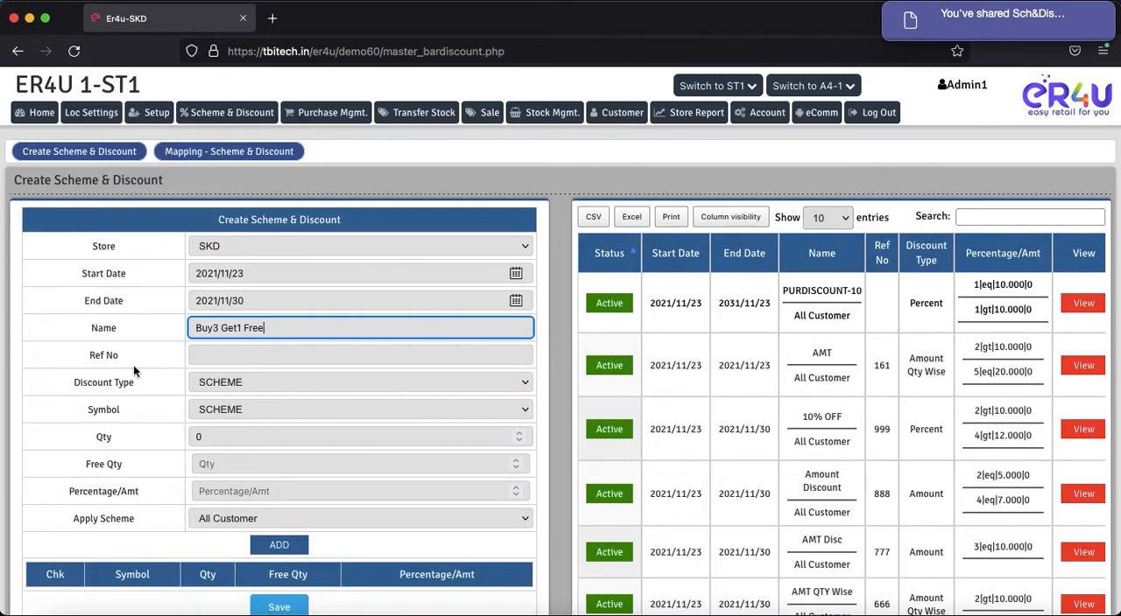
pyautogui.click(213, 357)
pyautogui.write('443')
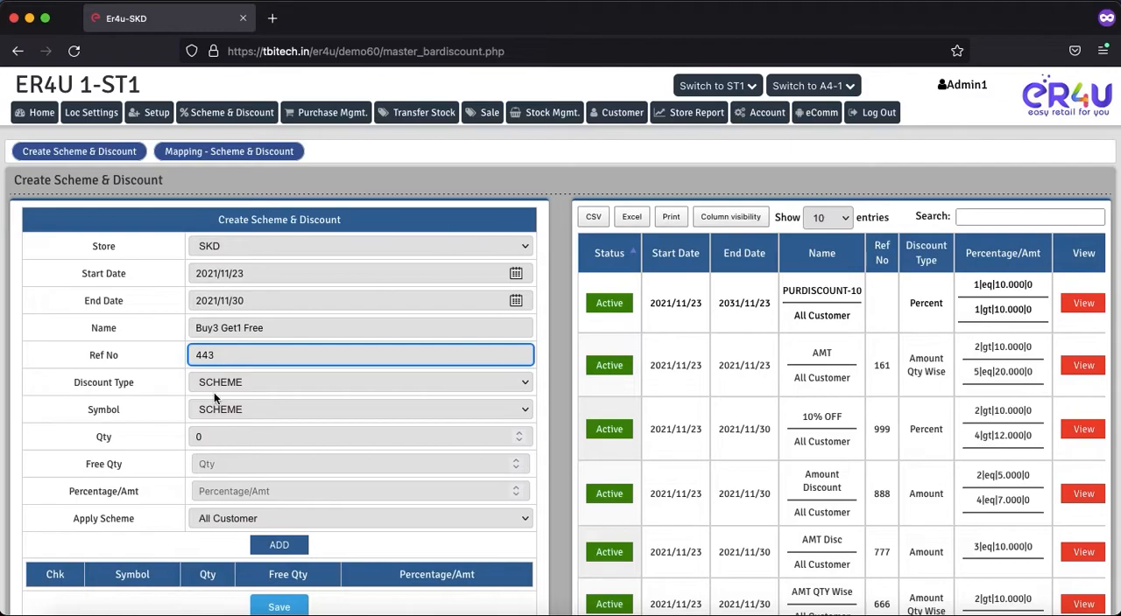
# Step: Review the discount type and symbol choices, keeping SCHEME for both
pyautogui.moveTo(75, 386); pyautogui.dragTo(138, 401)
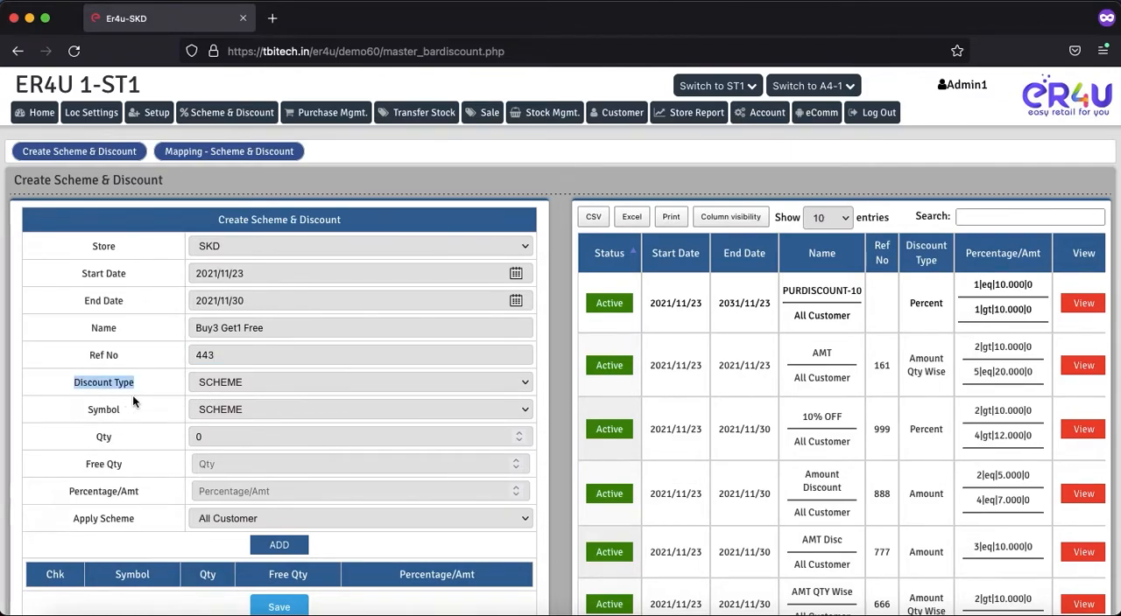
pyautogui.click(223, 385)
pyautogui.click(223, 382)
pyautogui.moveTo(123, 412); pyautogui.dragTo(94, 413)
pyautogui.click(219, 409)
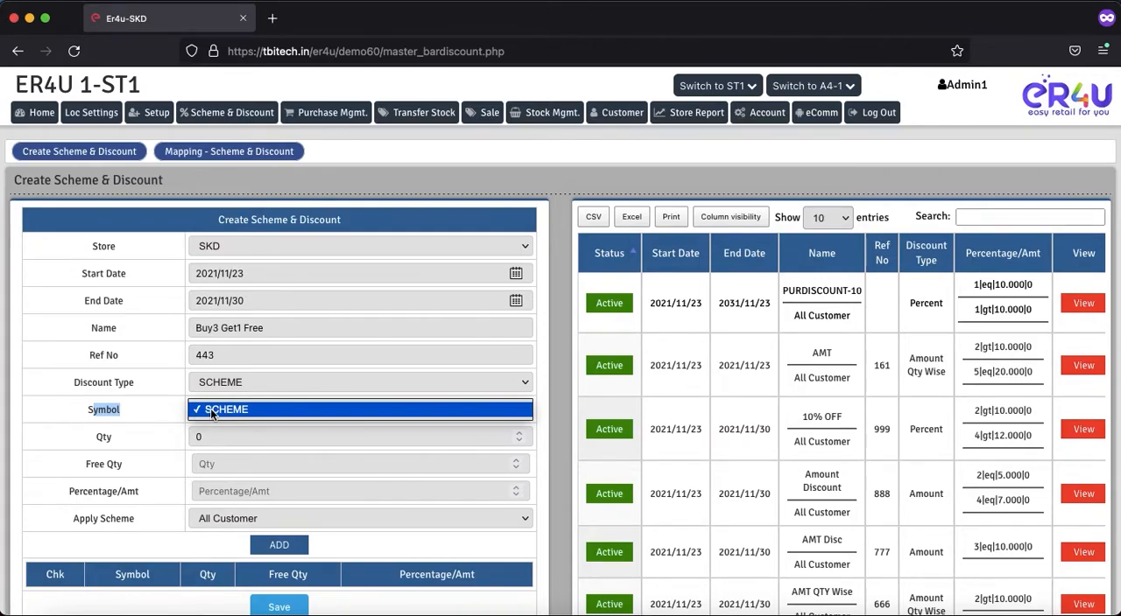
pyautogui.click(212, 410)
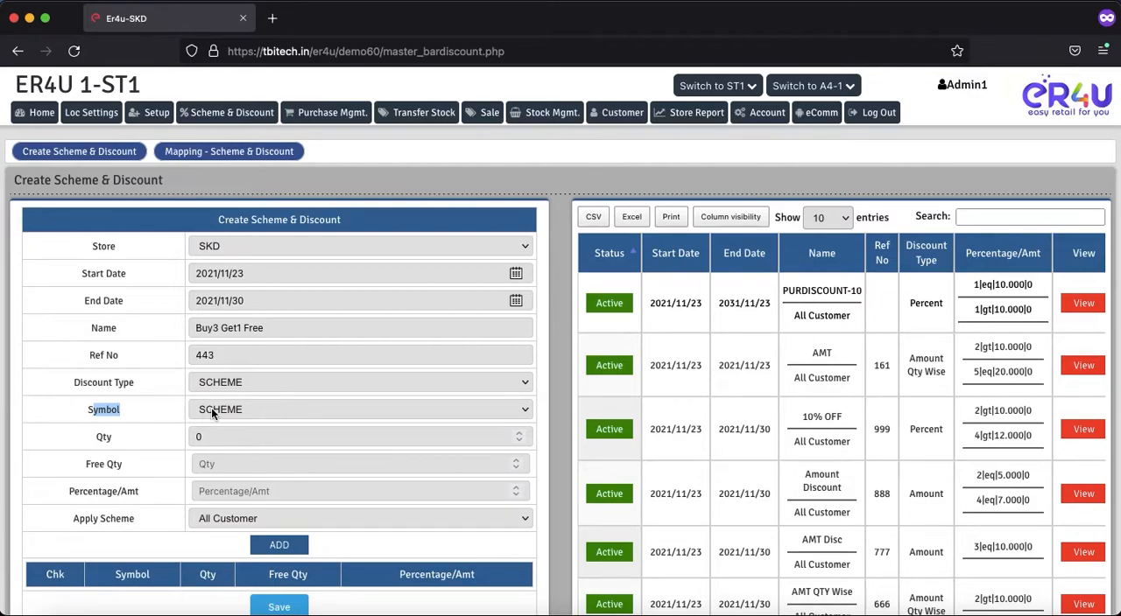
# Step: Set the scheme's quantity to 4 and its free quantity to 1
pyautogui.moveTo(117, 443); pyautogui.dragTo(99, 440)
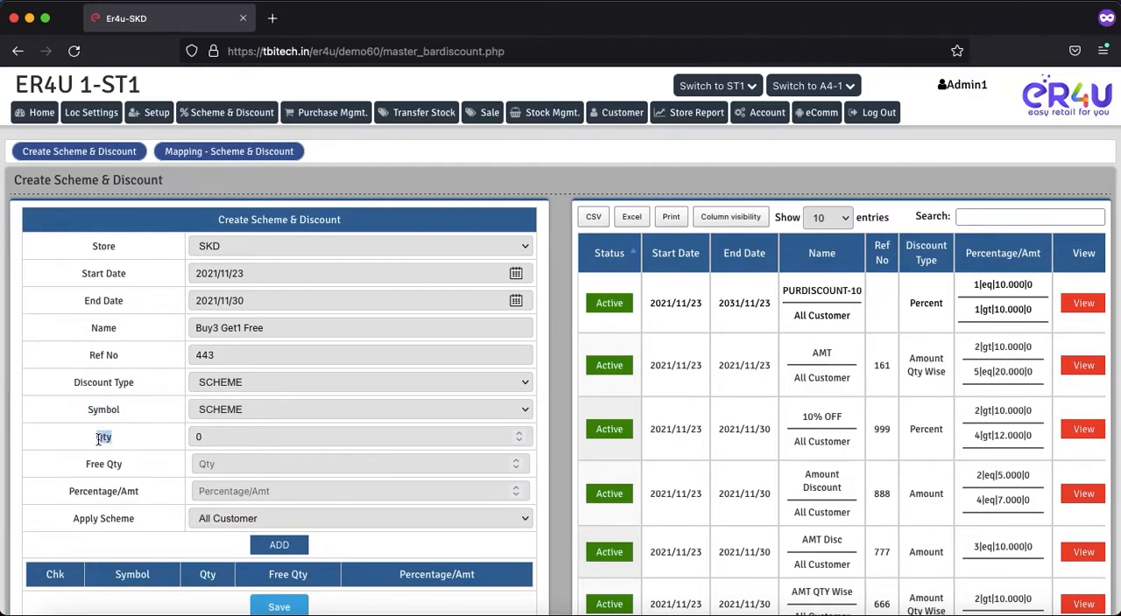
pyautogui.doubleClick(220, 438)
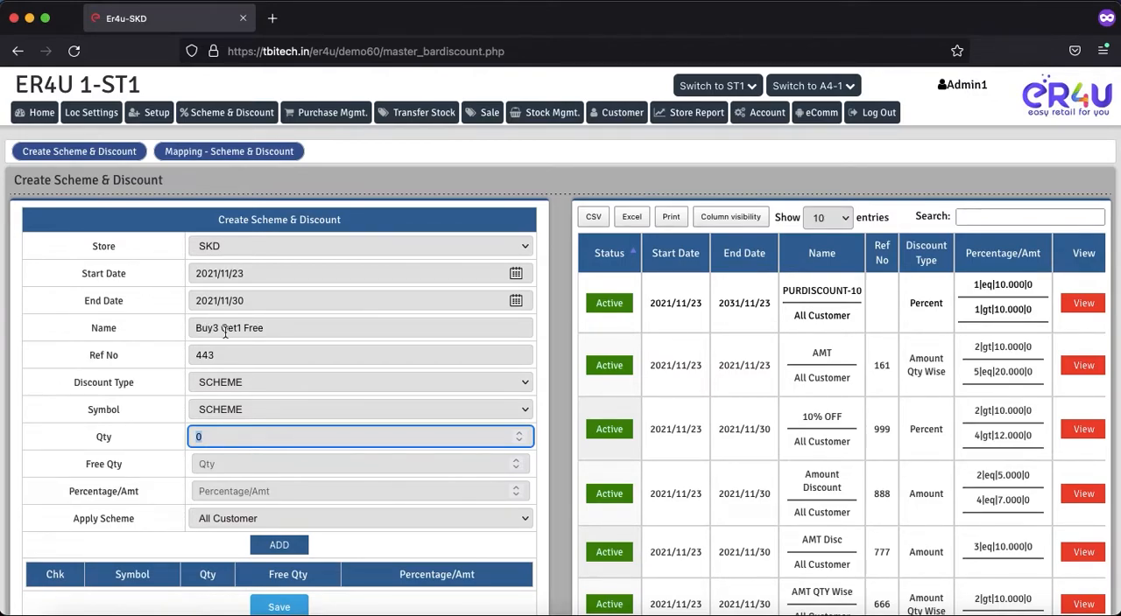
pyautogui.write('4')
pyautogui.moveTo(122, 465); pyautogui.dragTo(87, 462)
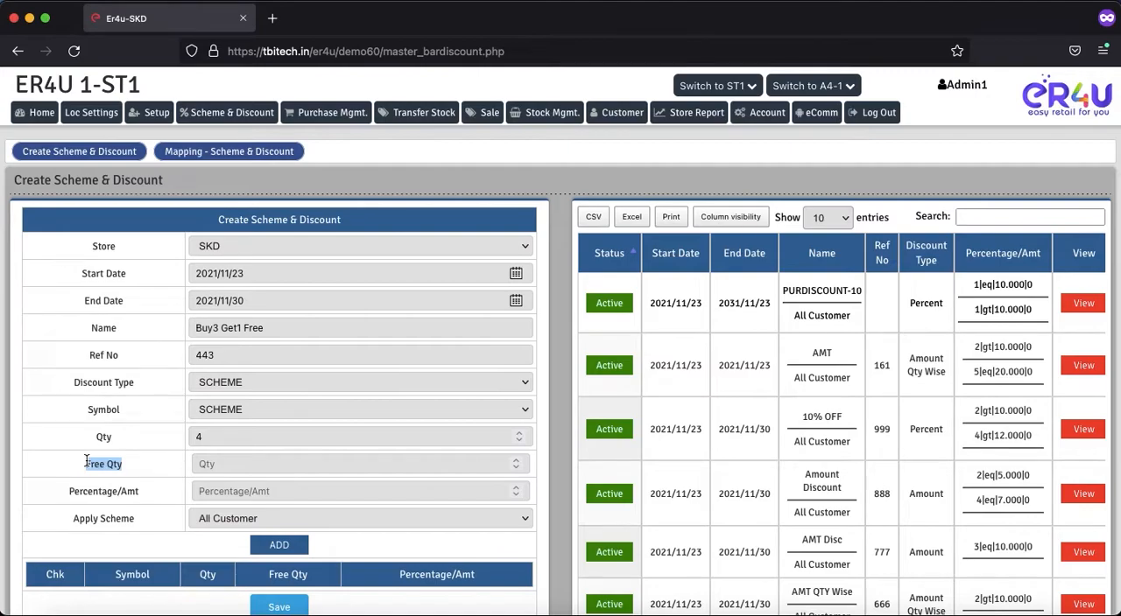
pyautogui.click(217, 466)
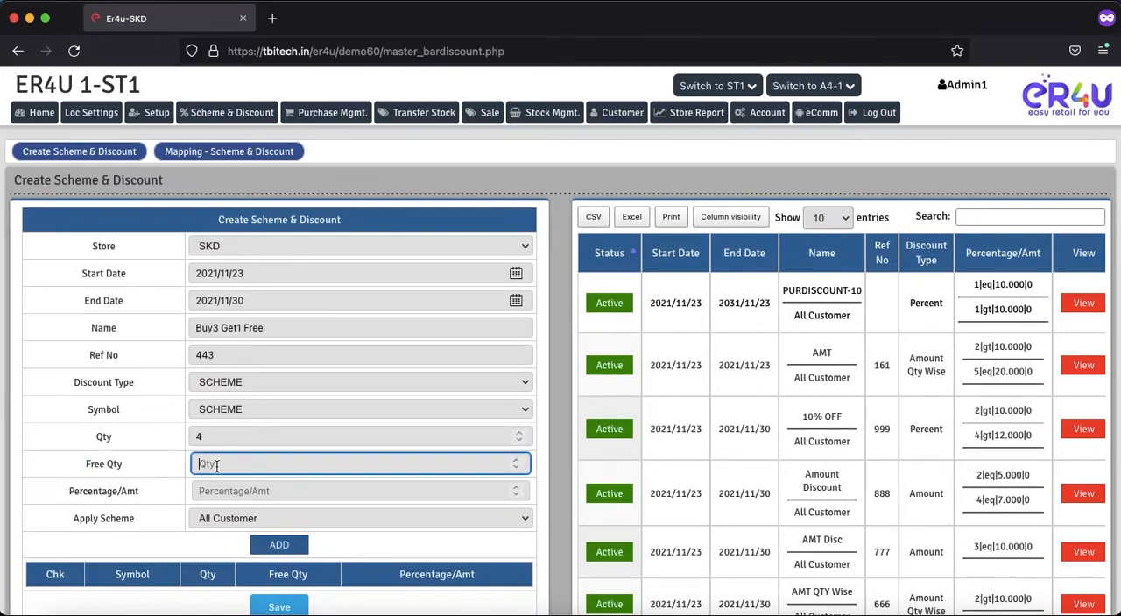
pyautogui.write('1')
# Step: Keep the scheme applied to All Customer, add its quantity rule, and save the Buy3 Get1 Free scheme
pyautogui.moveTo(142, 493); pyautogui.dragTo(68, 493)
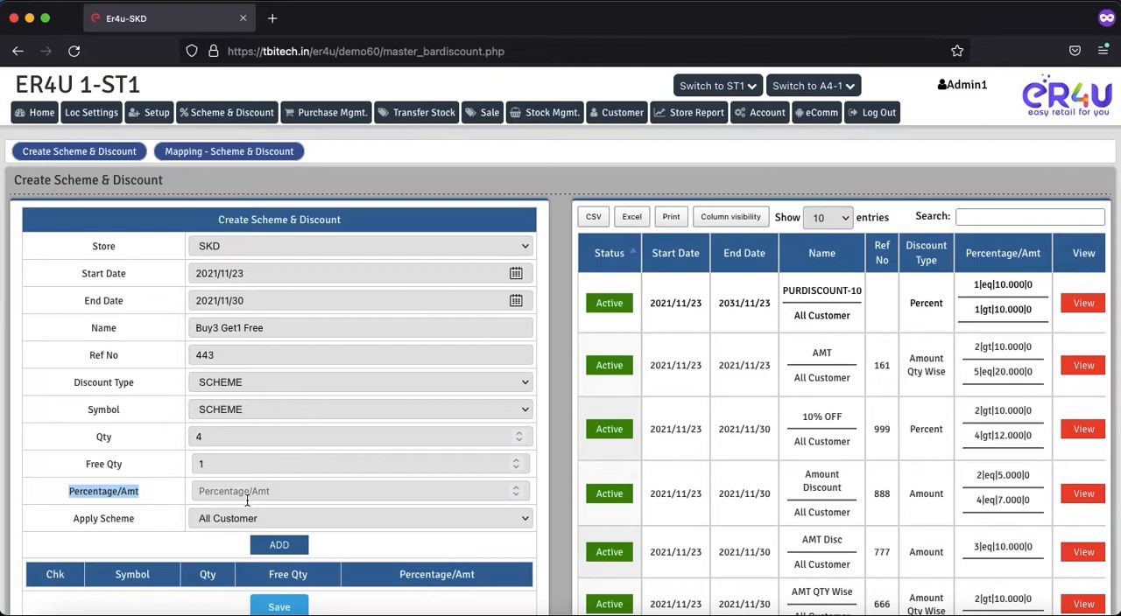
pyautogui.moveTo(136, 519); pyautogui.dragTo(81, 519)
pyautogui.click(210, 520)
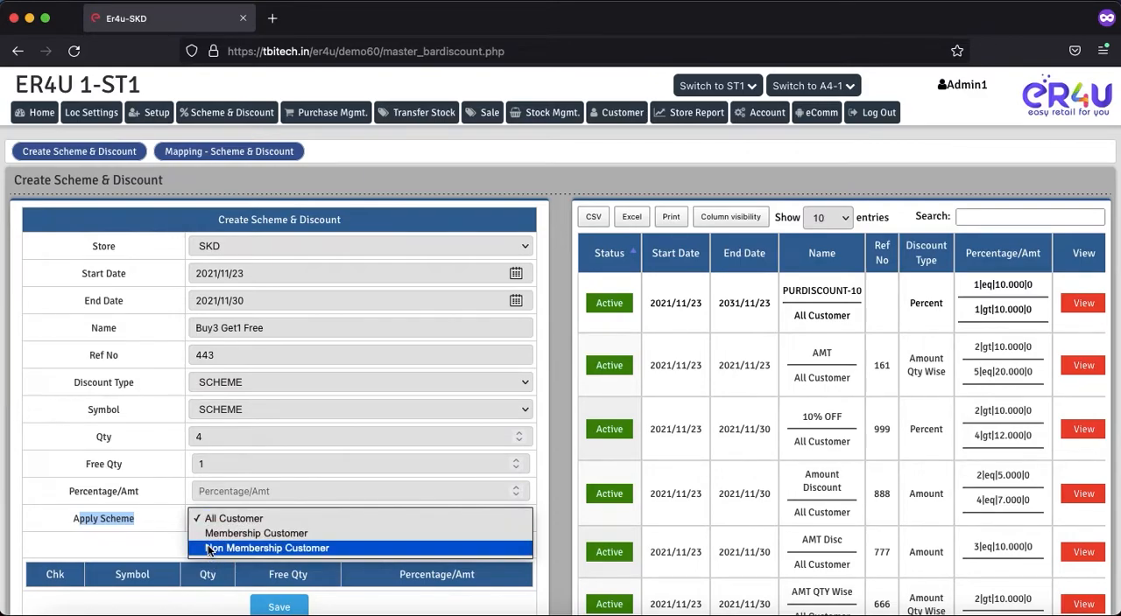
pyautogui.click(159, 511)
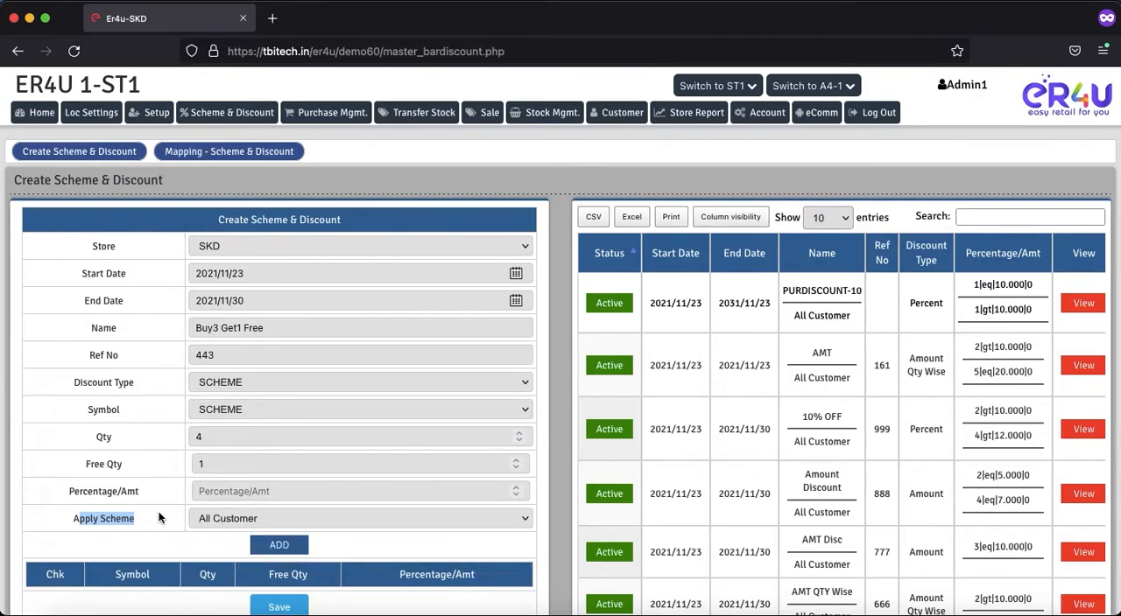
pyautogui.scroll(-3, 169, 524)
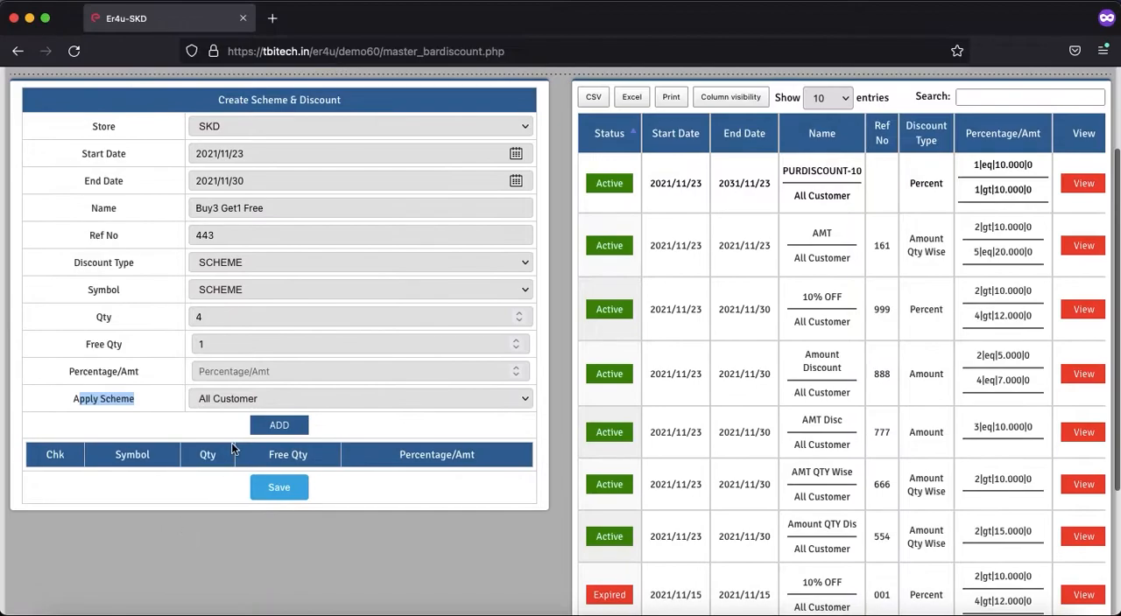
pyautogui.click(277, 425)
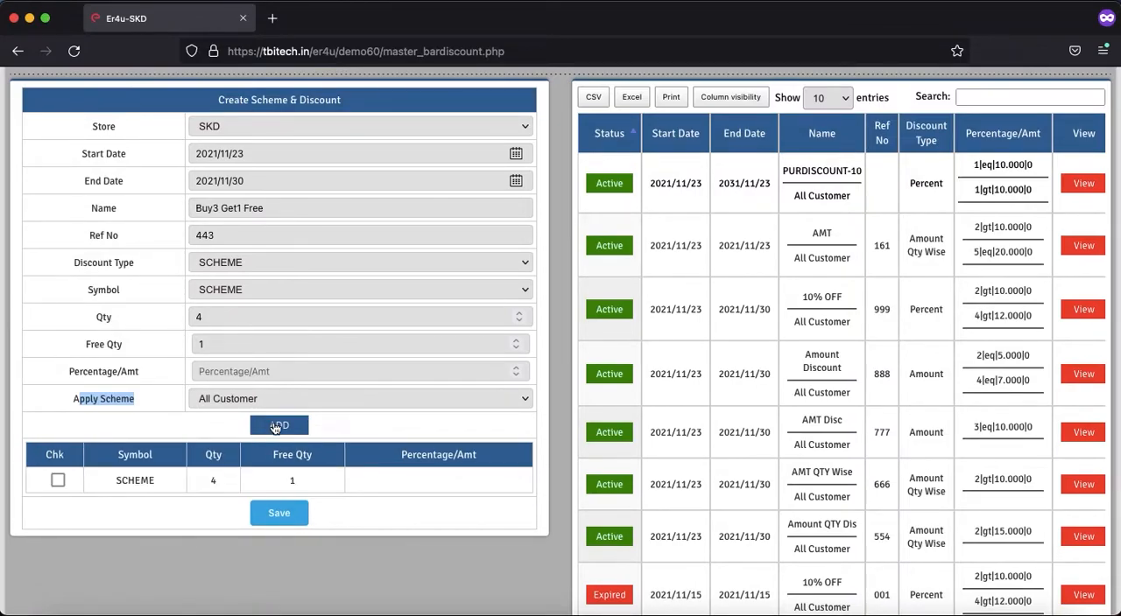
pyautogui.click(278, 518)
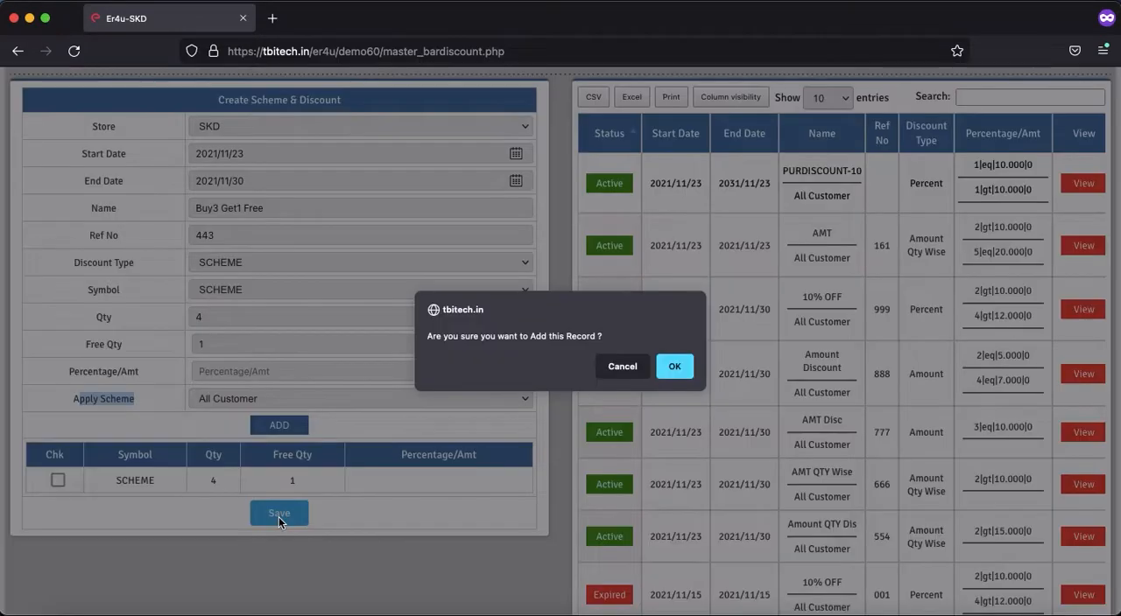
pyautogui.click(673, 365)
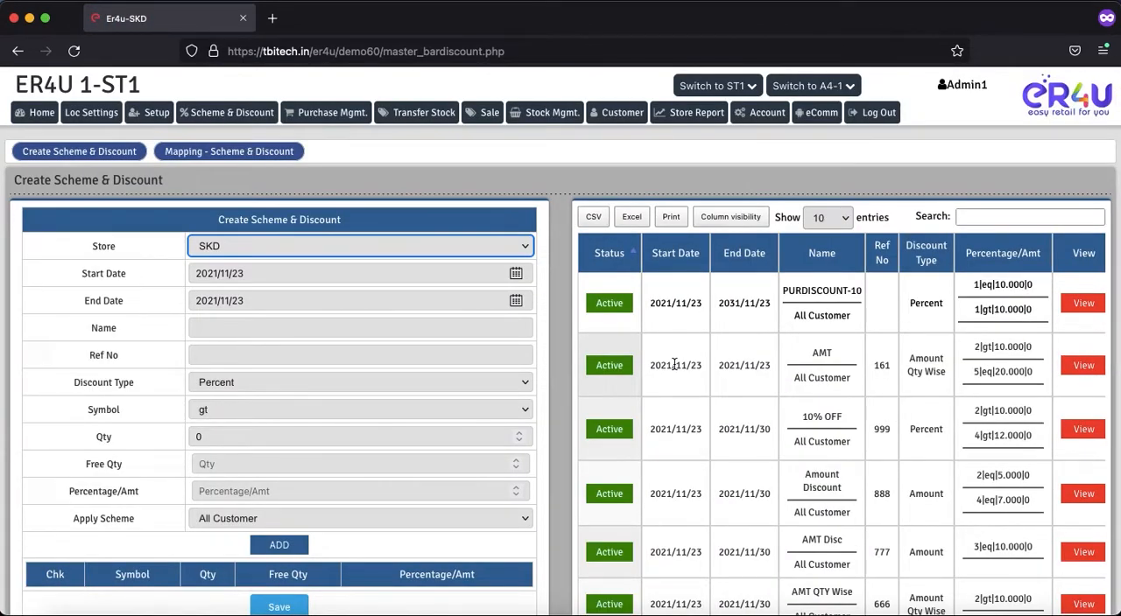
# Step: Open the scheme and discount mapping page in a new browser tab and choose Buy3 Get1 Free(SCHEME) as the discount to apply
pyautogui.rightClick(206, 149)
pyautogui.click(223, 157)
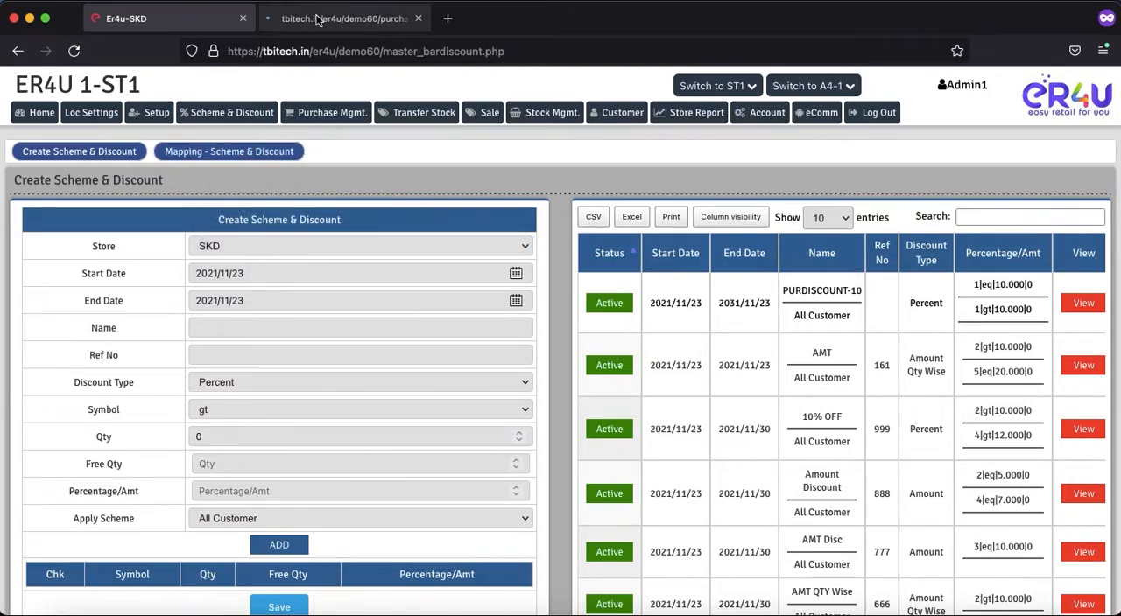
pyautogui.click(317, 19)
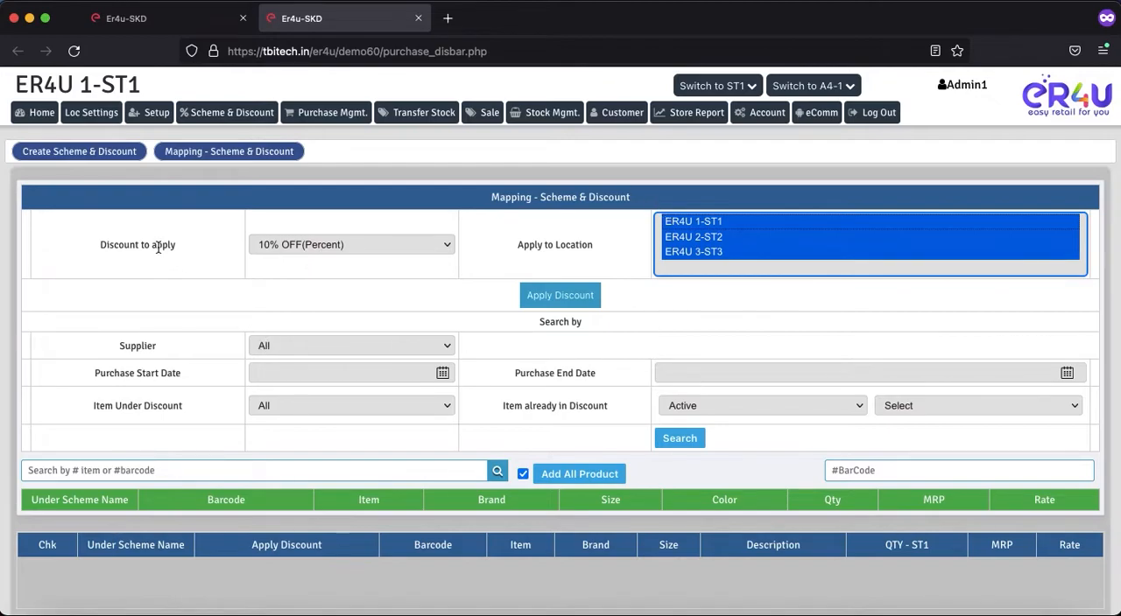
pyautogui.moveTo(174, 246); pyautogui.dragTo(119, 246)
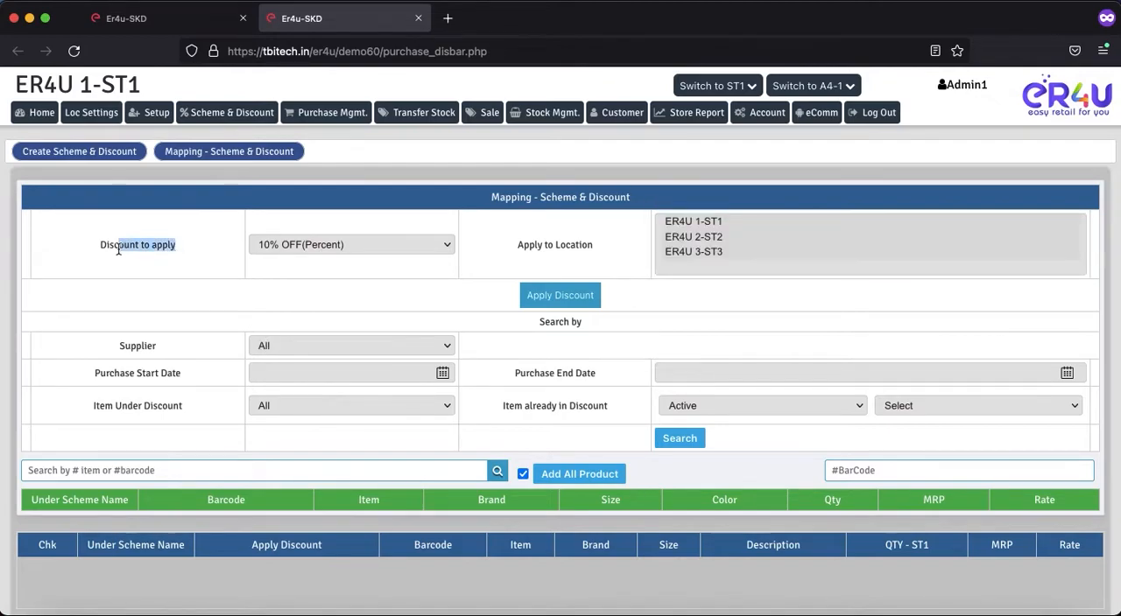
pyautogui.click(336, 248)
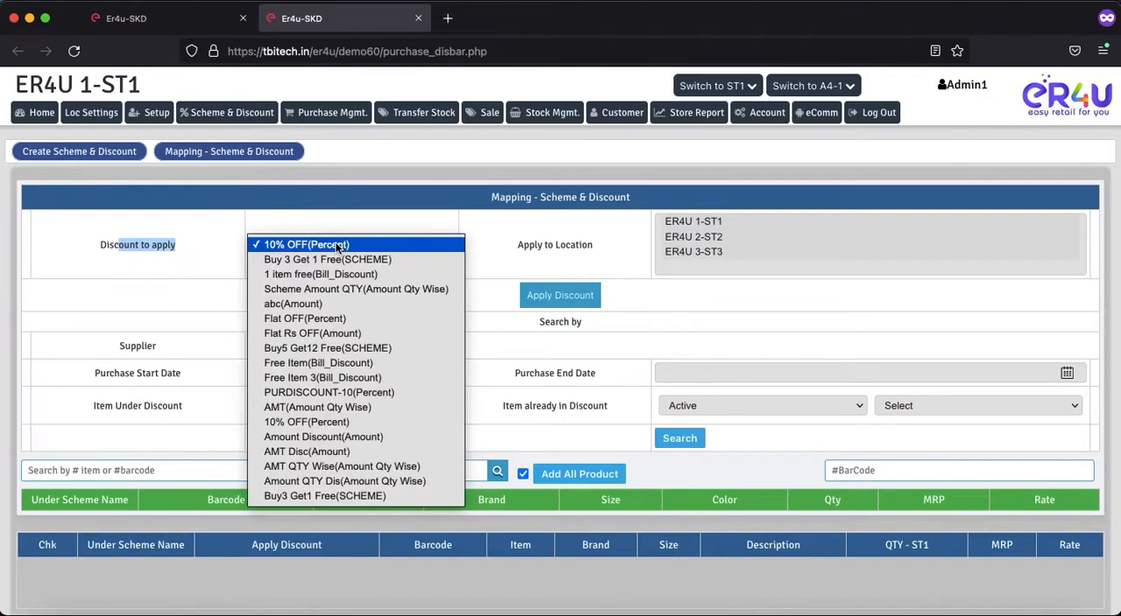
pyautogui.click(321, 495)
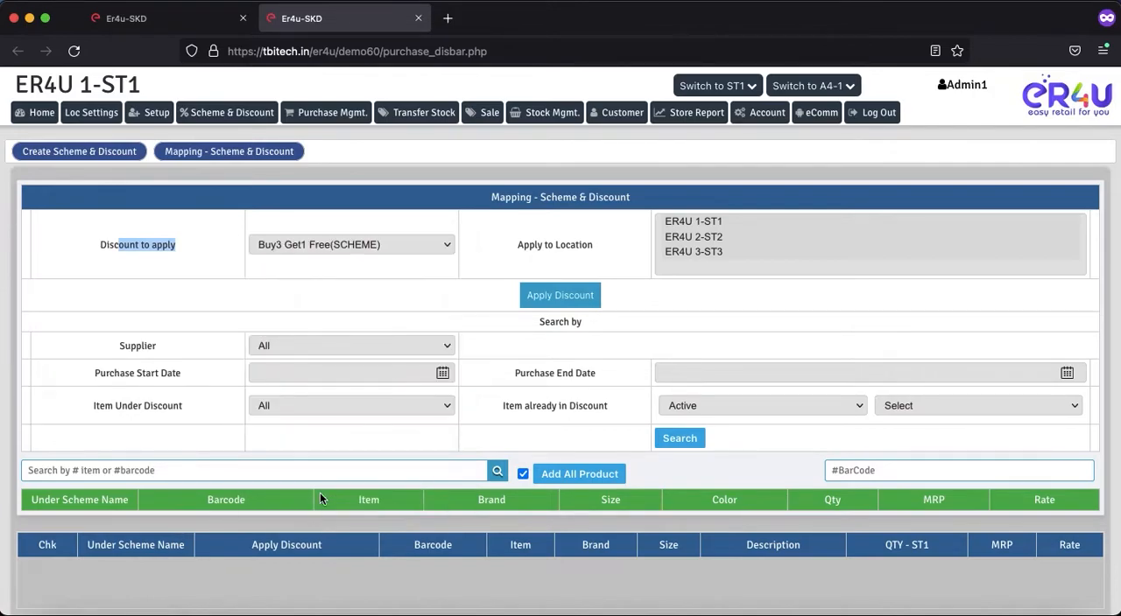
# Step: Search the items for "a" and add Jeans with barcode AE78 to the mapping list
pyautogui.click(259, 473)
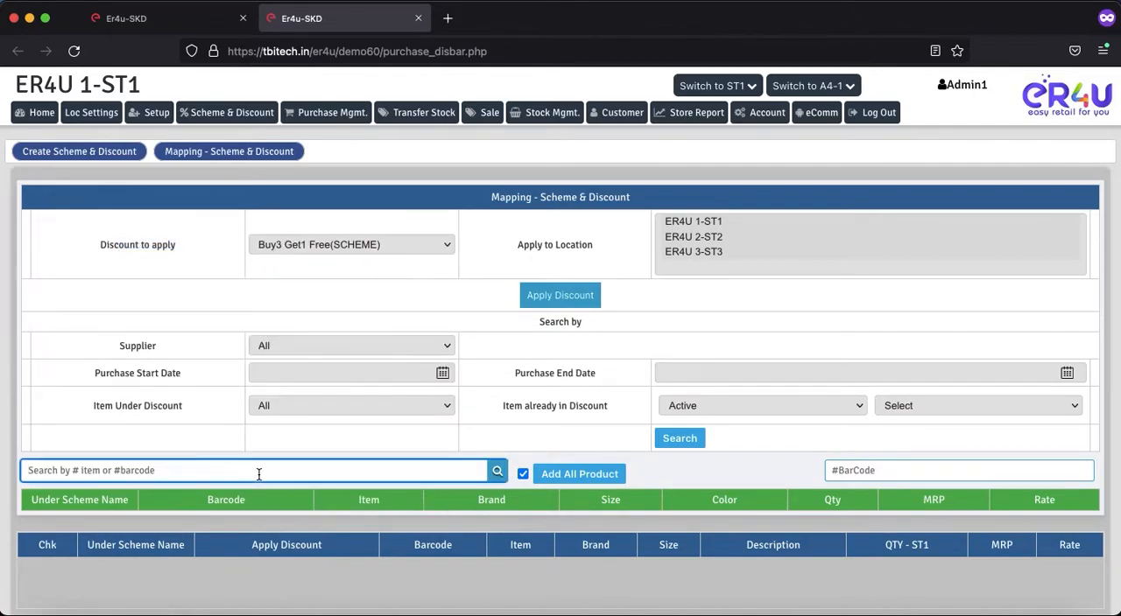
pyautogui.write('a')
pyautogui.press('Return')
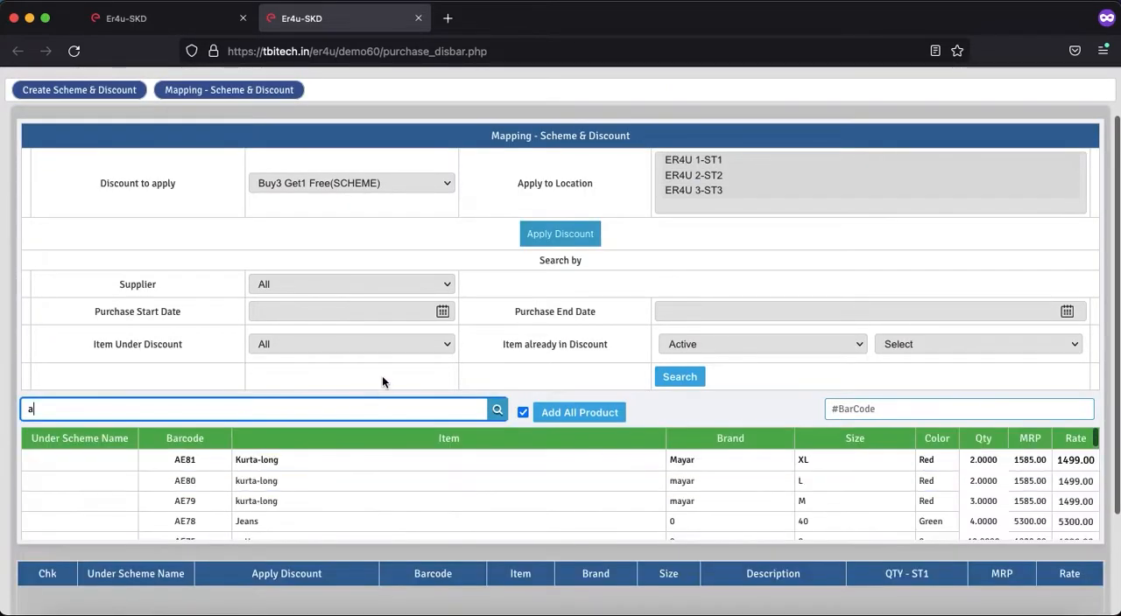
pyautogui.scroll(-2, 401, 332)
pyautogui.scroll(-3, 338, 421)
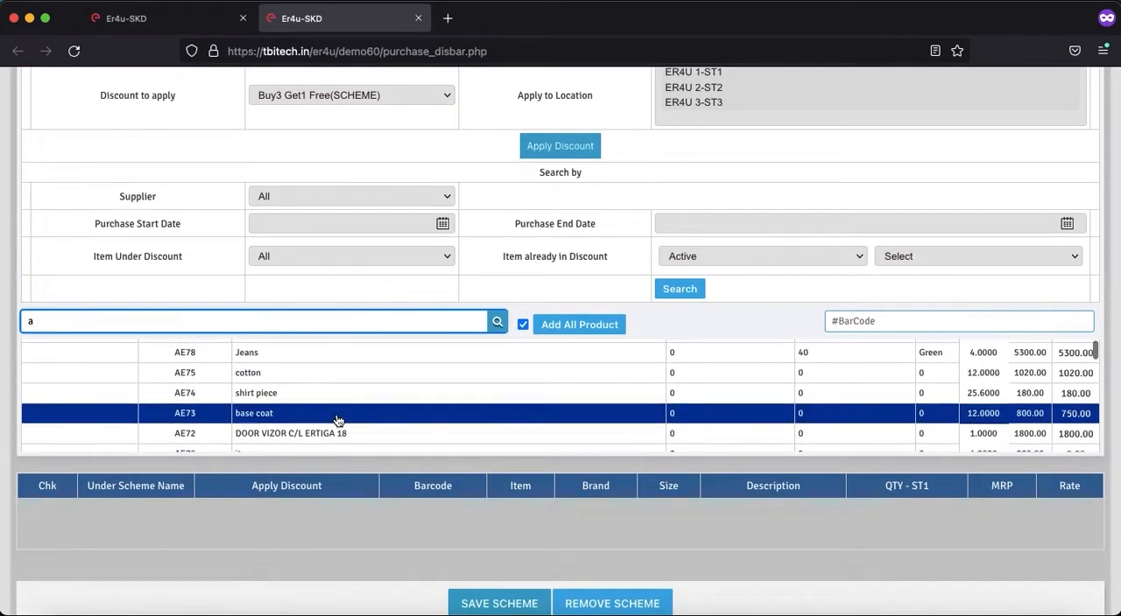
pyautogui.scroll(1, 338, 421)
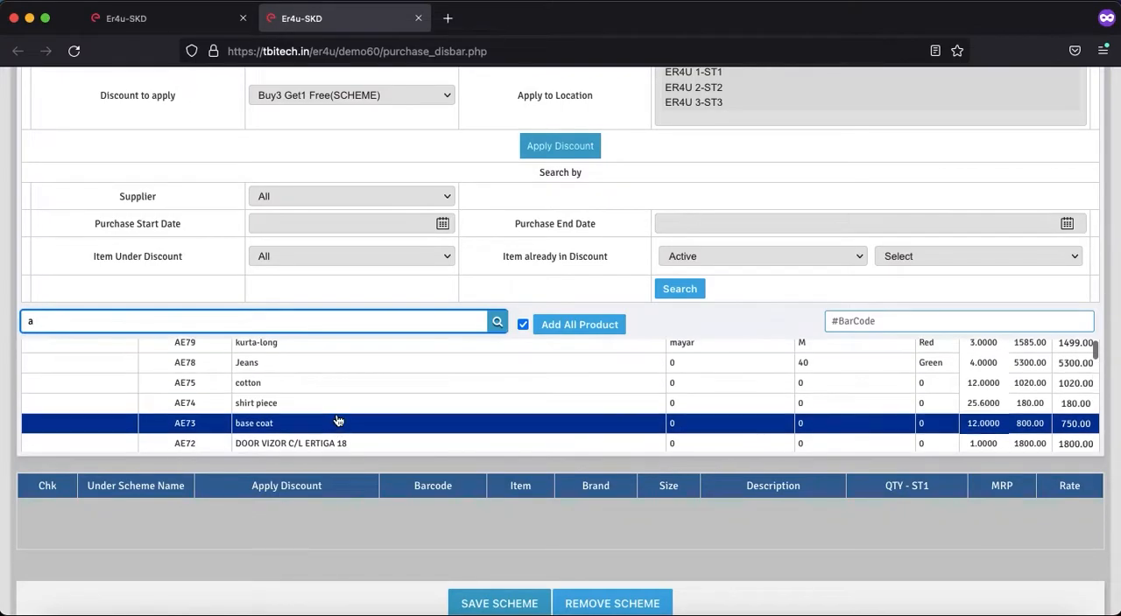
pyautogui.click(252, 369)
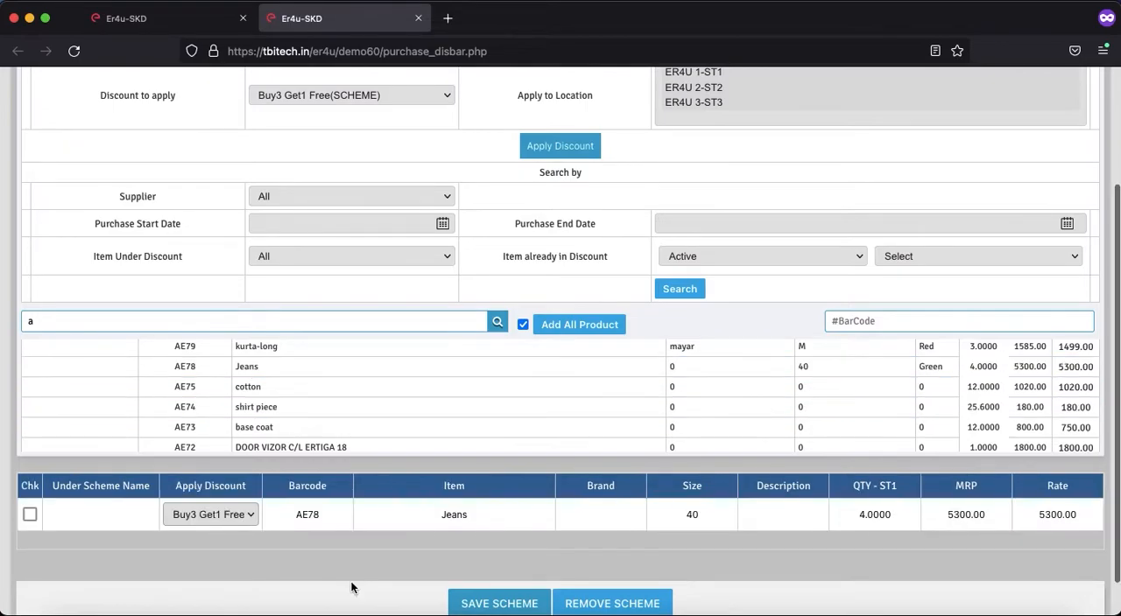
# Step: Save the Buy3 Get1 Free scheme mapping for the Jeans item AE78
pyautogui.scroll(-1, 322, 554)
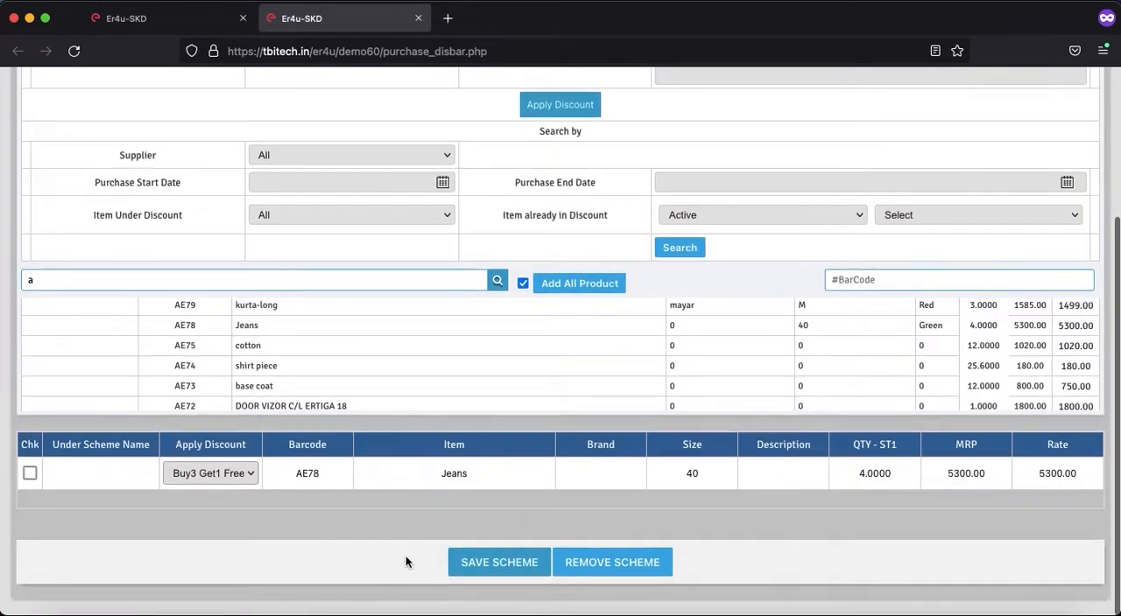
pyautogui.click(487, 564)
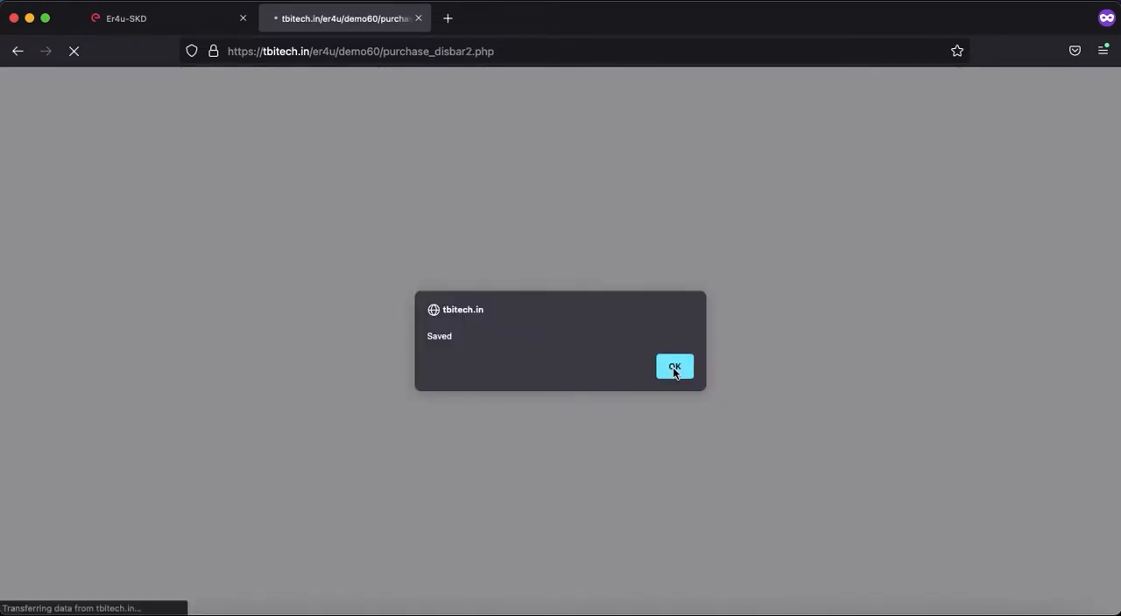
pyautogui.click(672, 367)
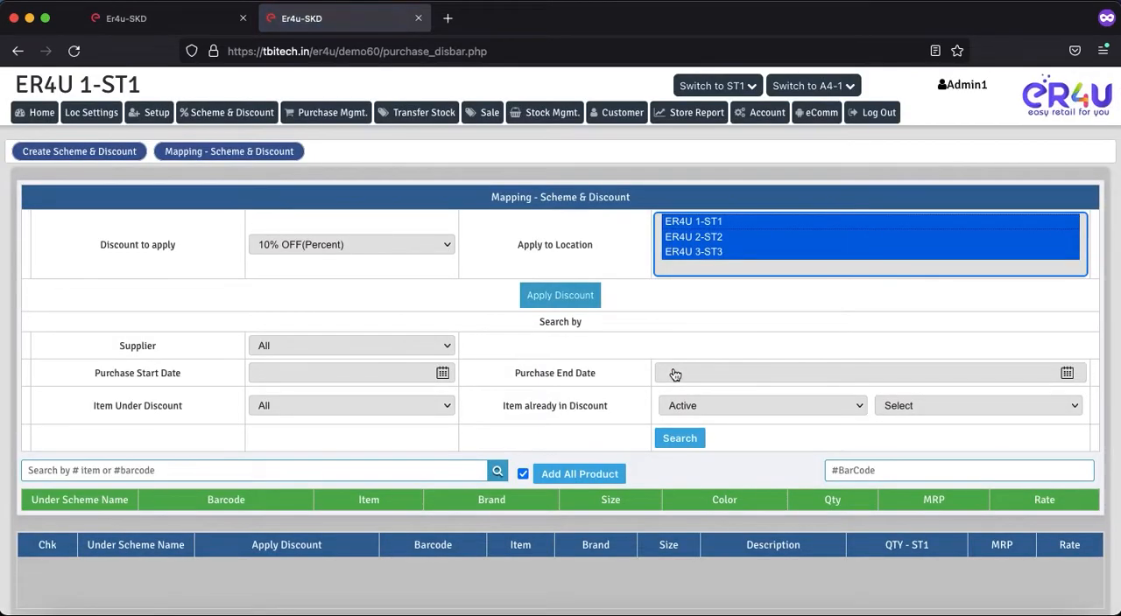
# Step: Open a new sale in another browser tab, search for jeans, and add the Jeans item with barcode AE78
pyautogui.rightClick(488, 115)
pyautogui.click(508, 116)
pyautogui.click(498, 17)
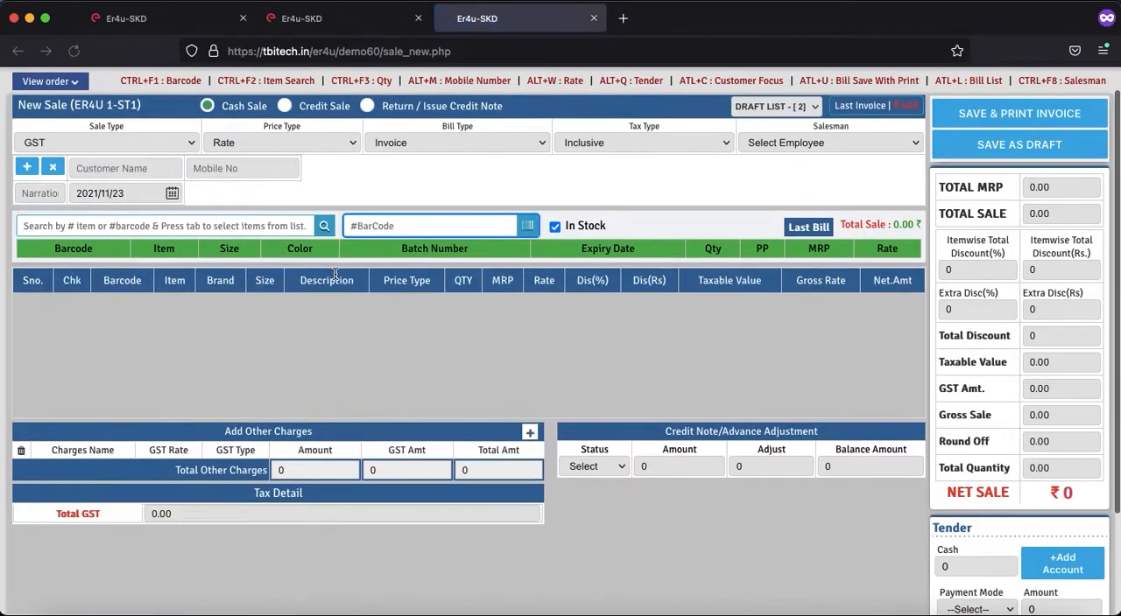
pyautogui.click(194, 226)
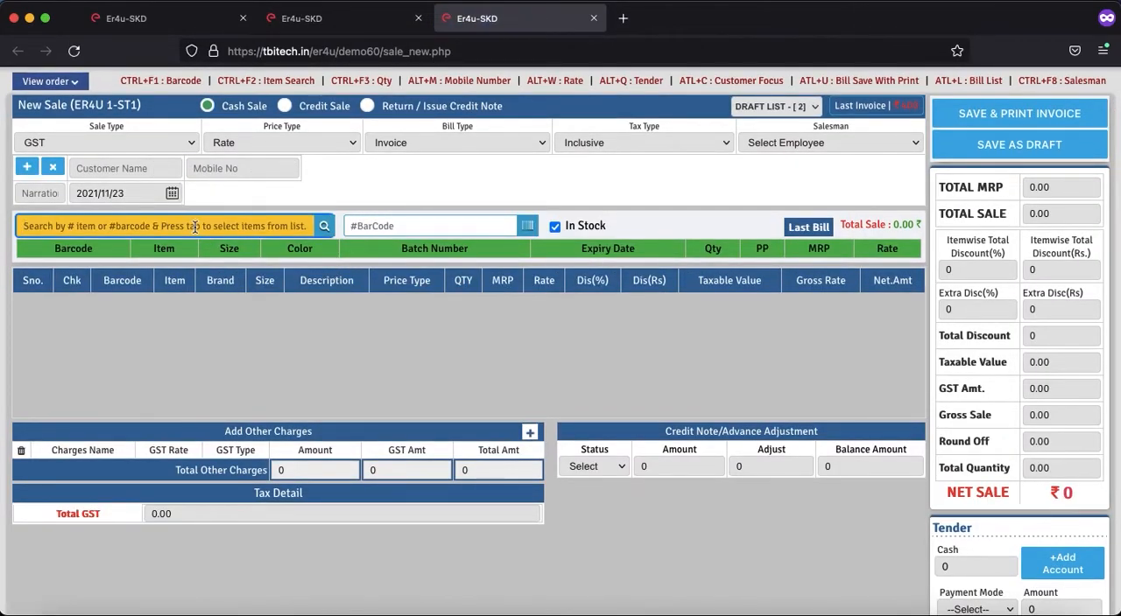
pyautogui.write('jeans')
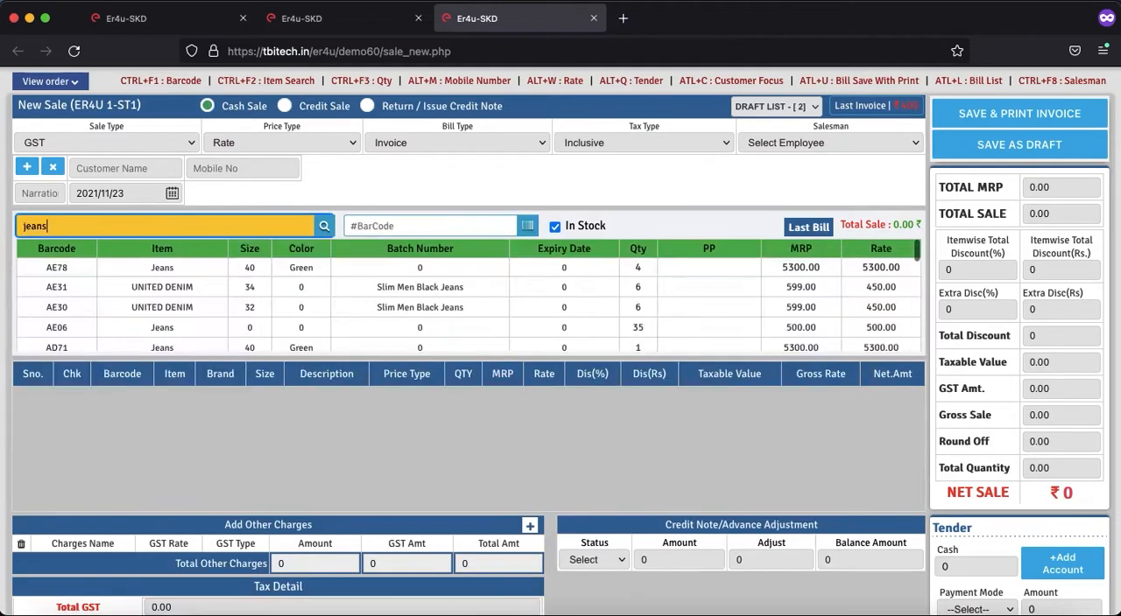
pyautogui.click(164, 273)
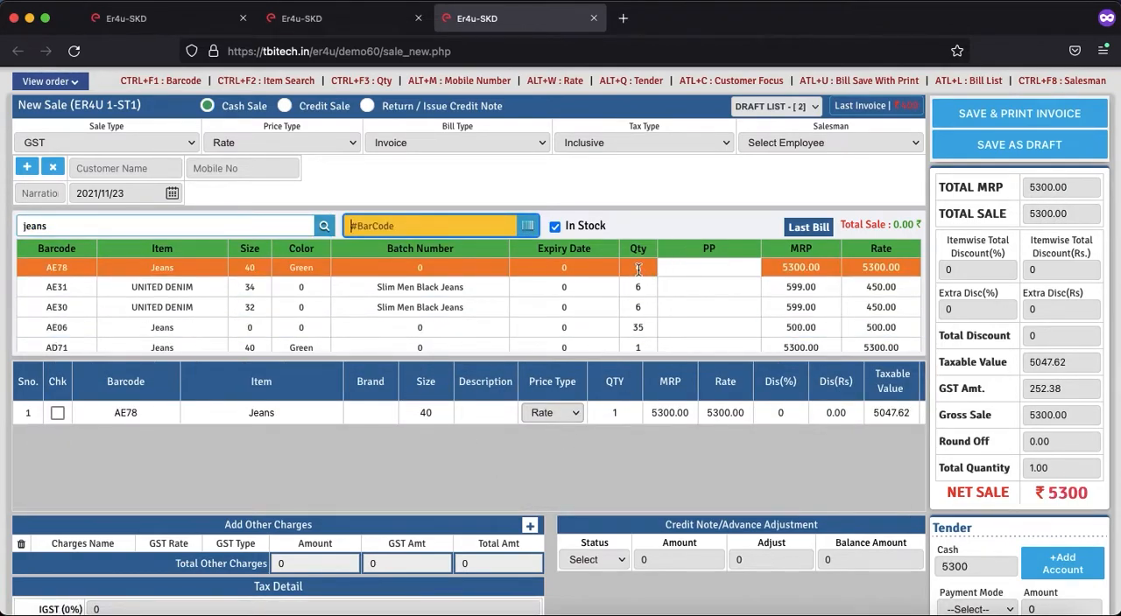
# Step: Set the quantity of the Jeans item AE78 in the sale to 2 and compare the net sale amount
pyautogui.click(618, 412)
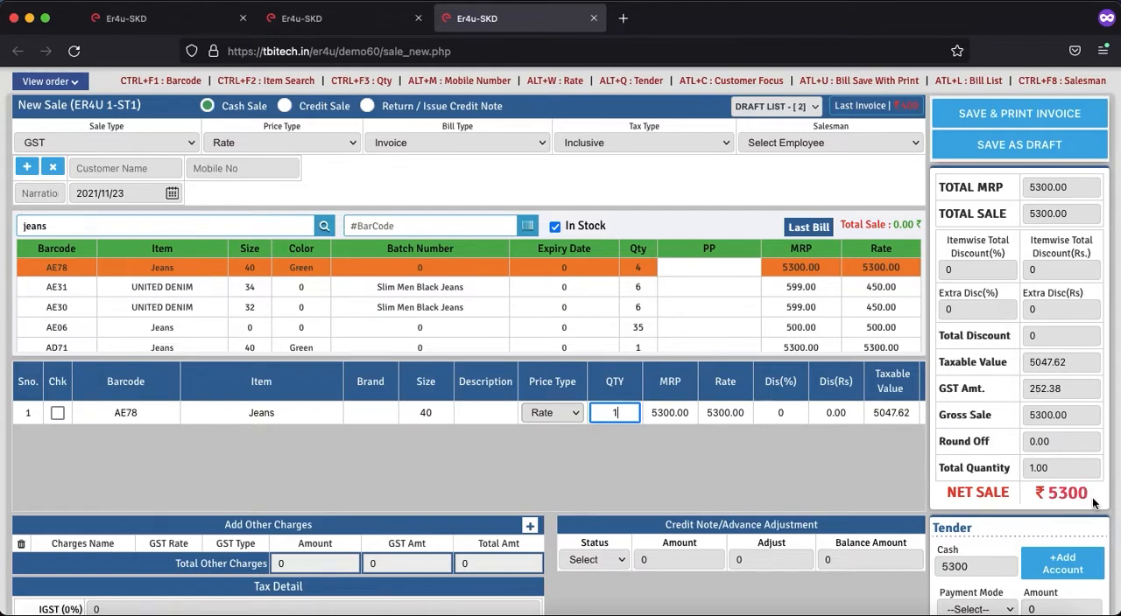
pyautogui.press('Tab')
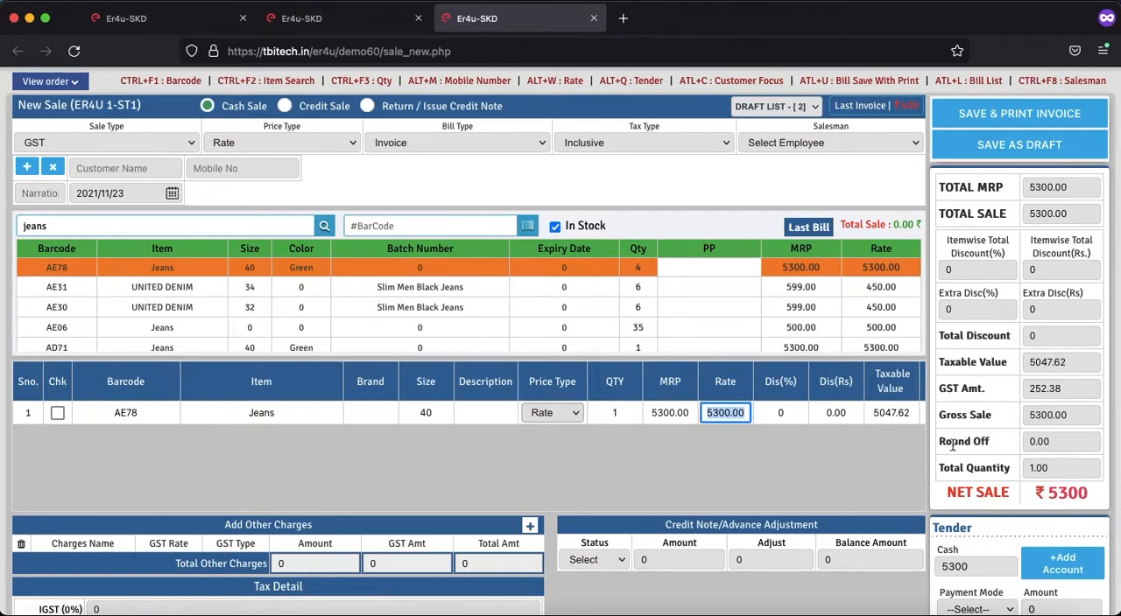
pyautogui.click(620, 411)
pyautogui.press('BackSpace')
pyautogui.write('2')
pyautogui.press('Tab')
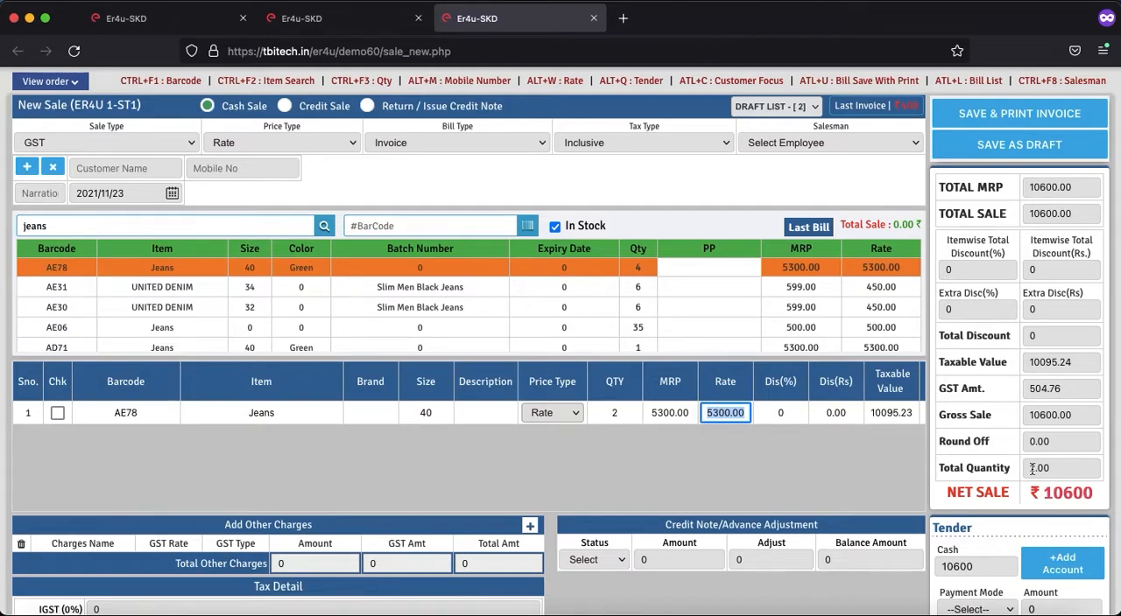
pyautogui.press('Return')
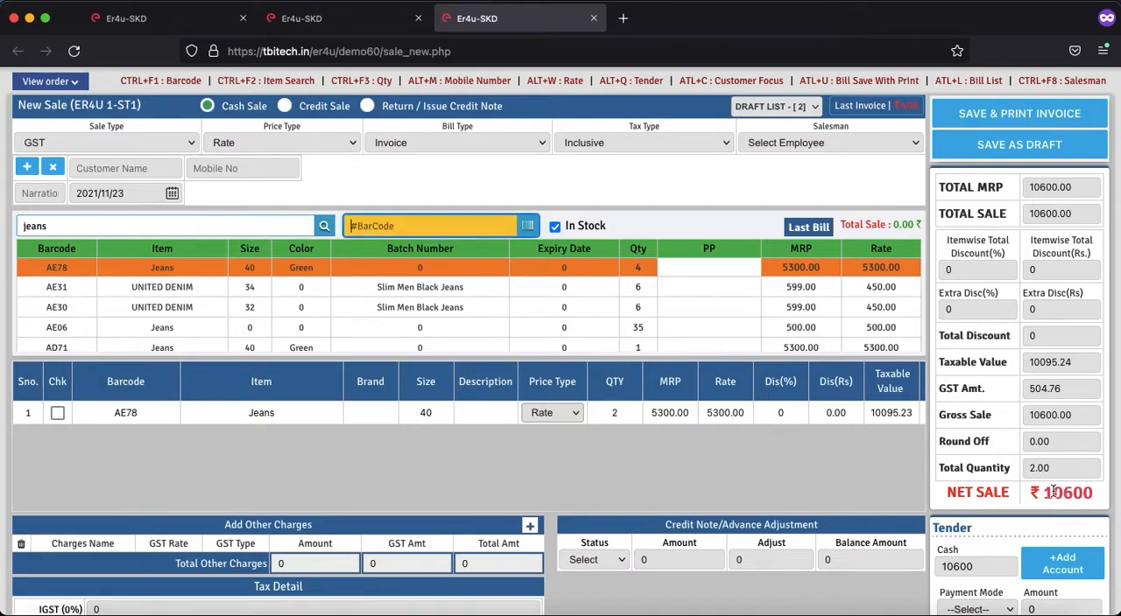
pyautogui.doubleClick(1050, 492)
pyautogui.click(787, 464)
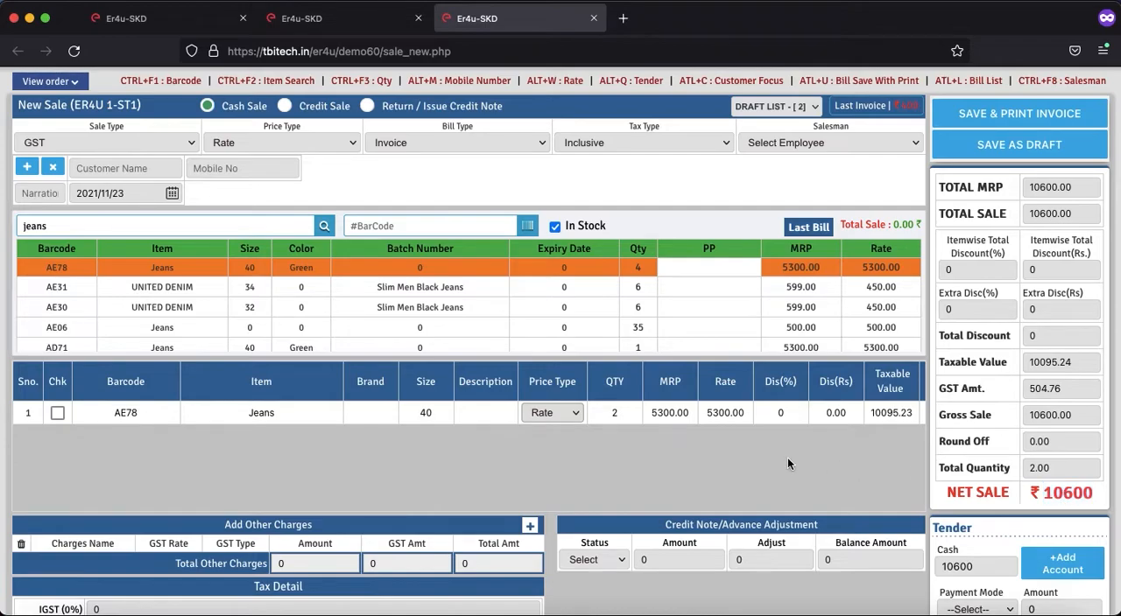
# Step: Set the Jeans AE78 quantity to 4 to try the Buy3 Get1 Free scheme on the sale
pyautogui.click(622, 411)
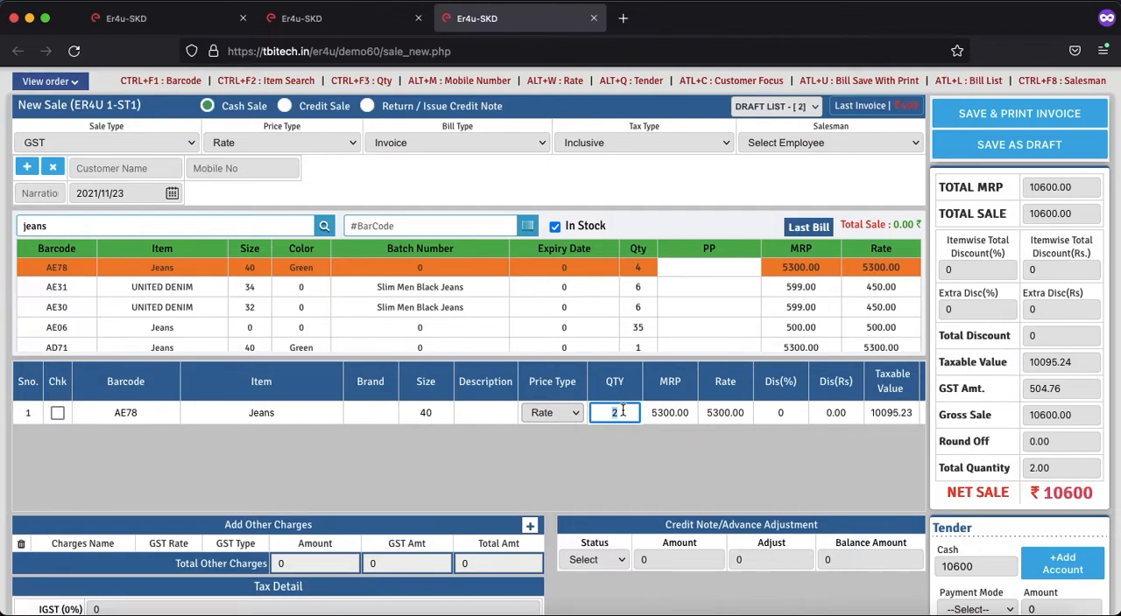
pyautogui.write('4')
pyautogui.press('Return')
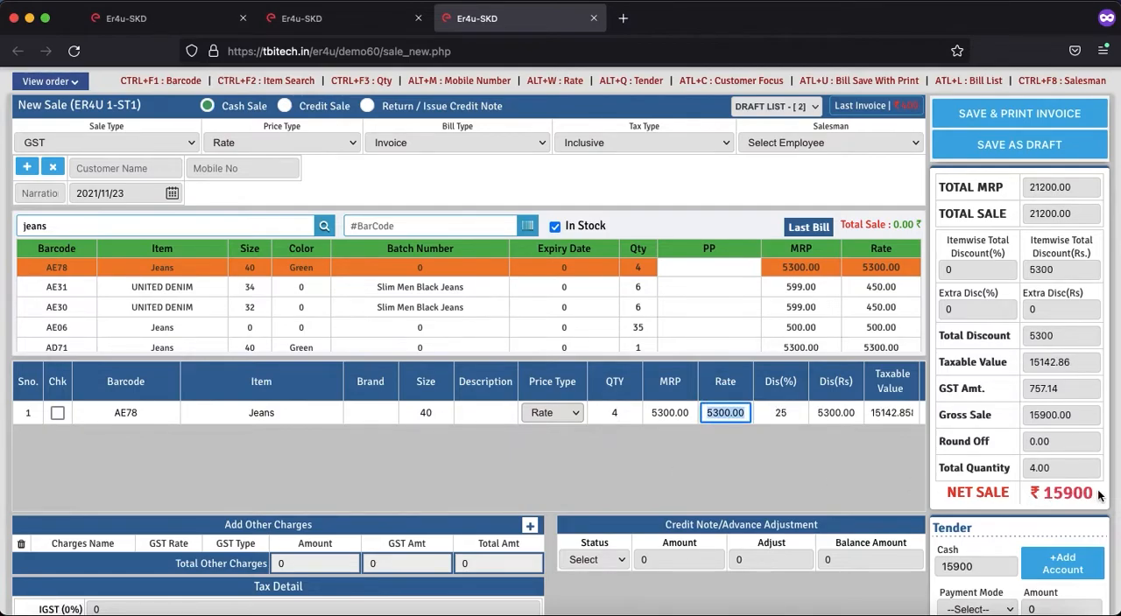
pyautogui.press('Return')
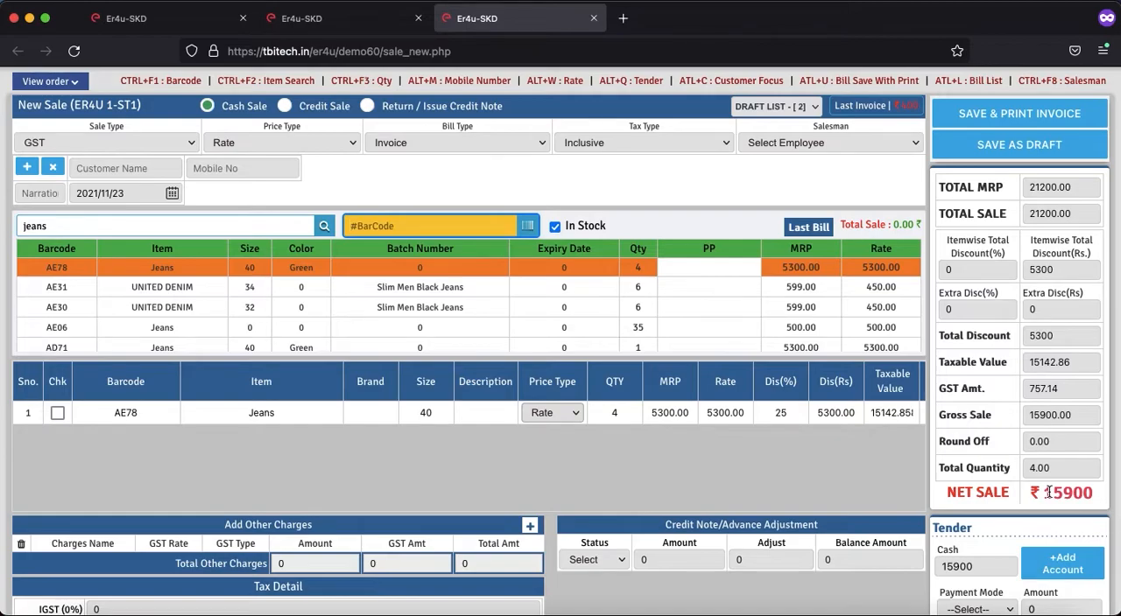
# Step: Reduce the quantity of the Jeans item AE78 in the sale to 3 for comparison
pyautogui.click(617, 414)
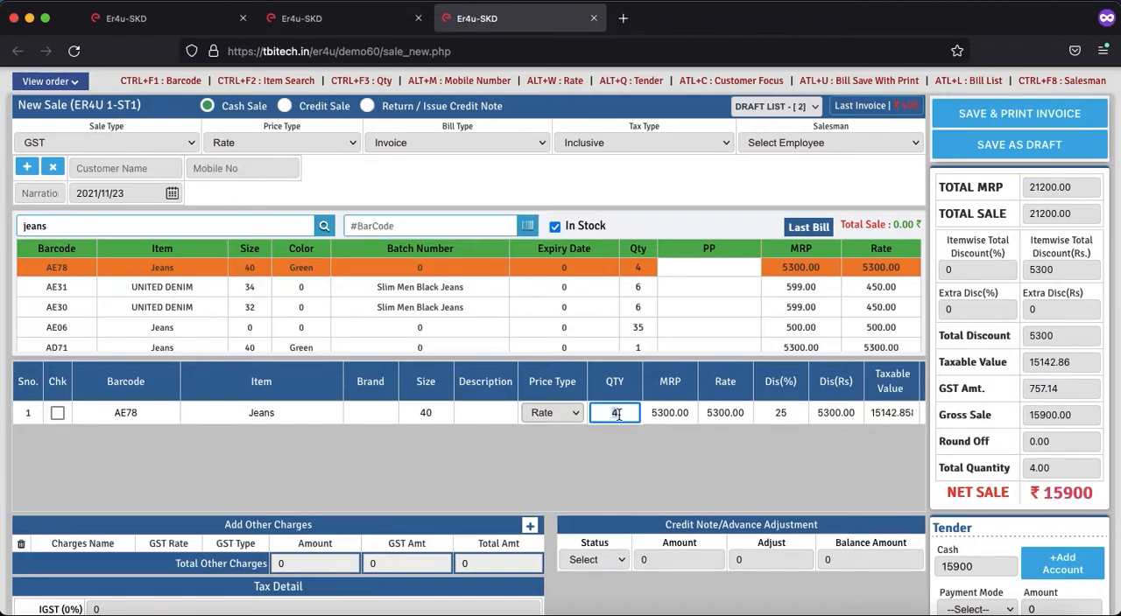
pyautogui.press('BackSpace')
pyautogui.write('3')
pyautogui.press('Tab')
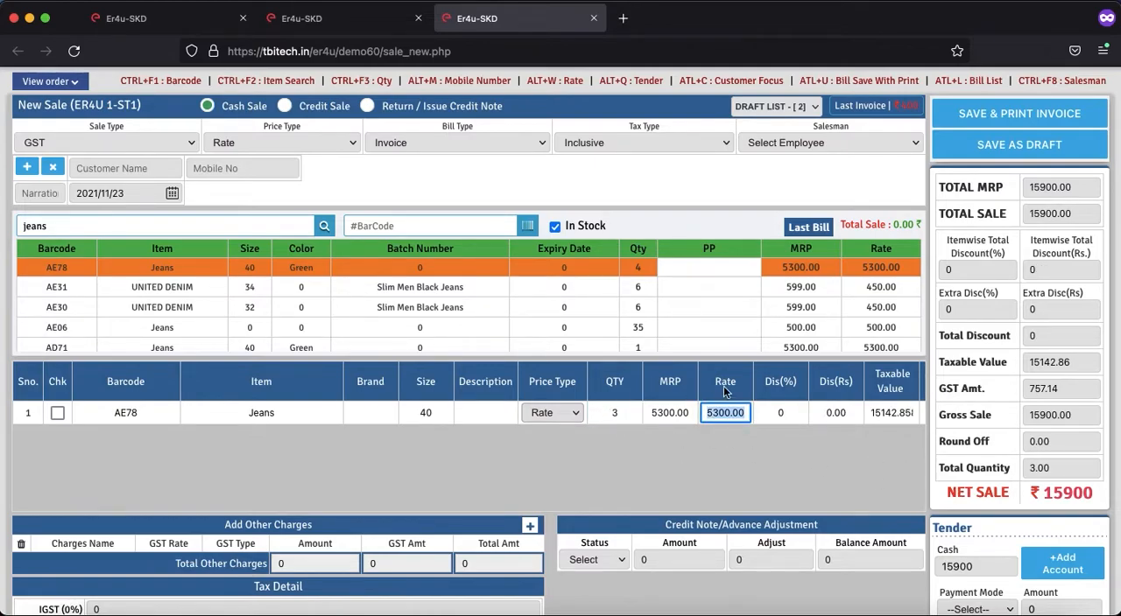
pyautogui.press('Return')
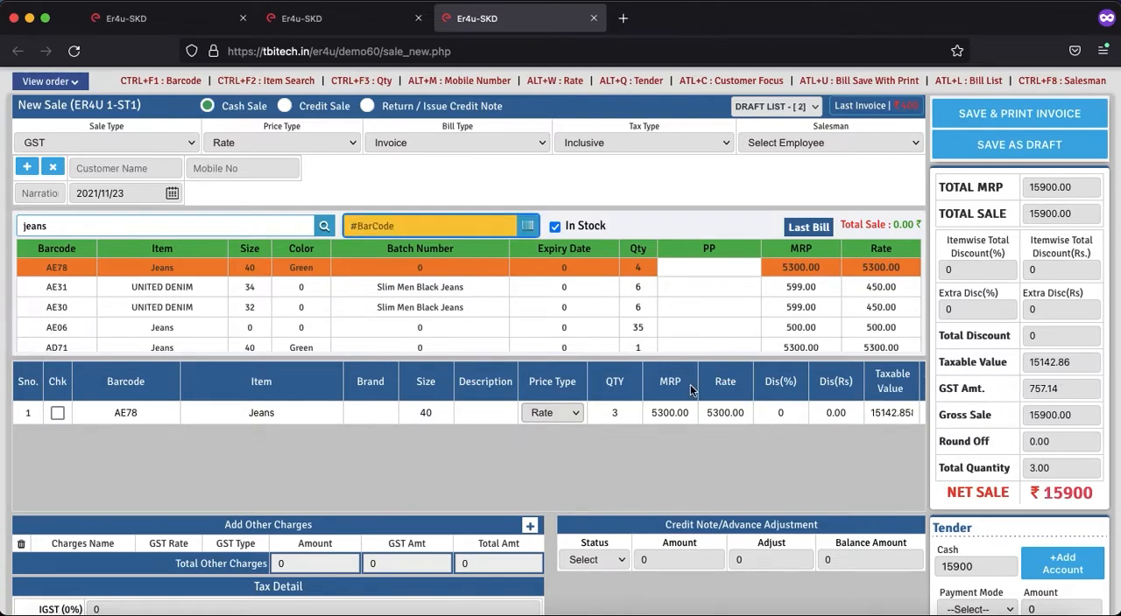
# Step: Set the quantity of the Jeans item AE78 back to 4 in the sale
pyautogui.click(625, 417)
pyautogui.press('BackSpace')
pyautogui.write('4')
pyautogui.press('Return')
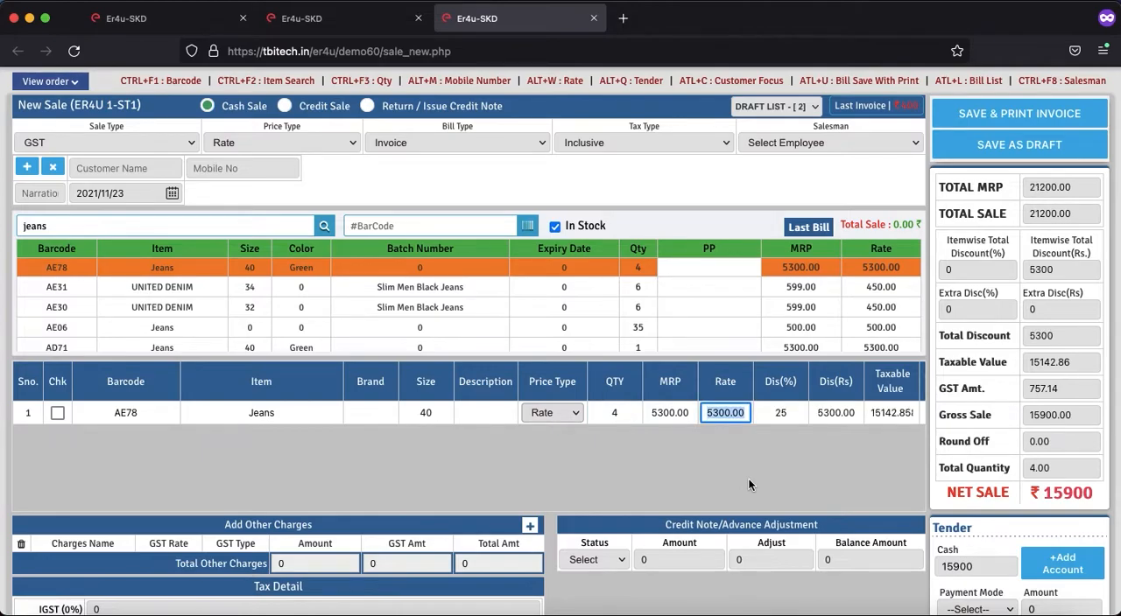
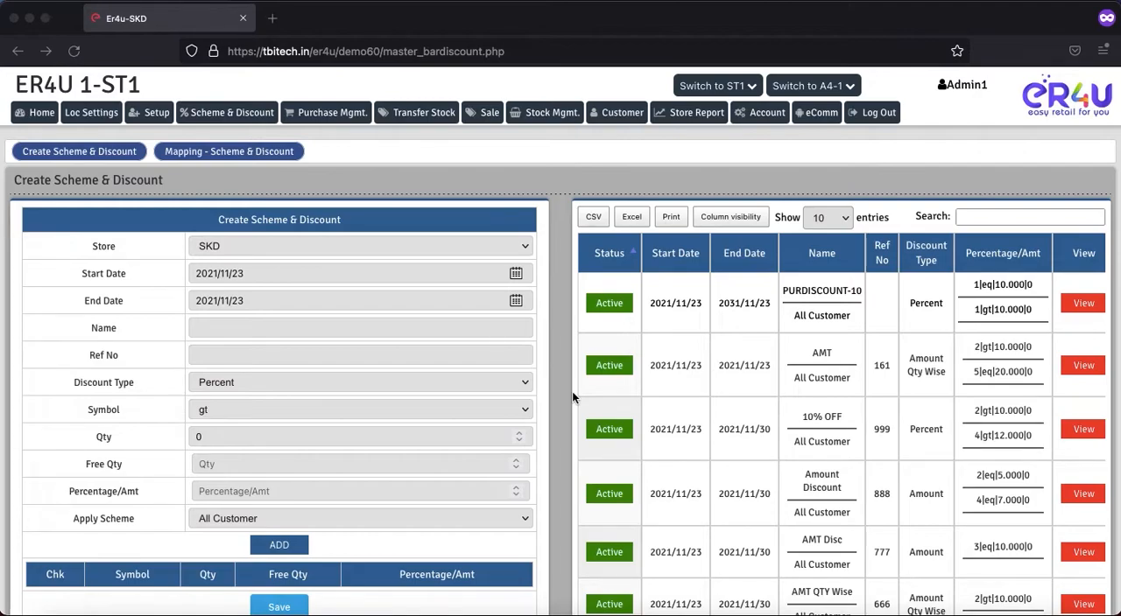
# Step: Set the end date of a new SKD store scheme to 2021/11/30
pyautogui.scroll(-2, 400, 368)
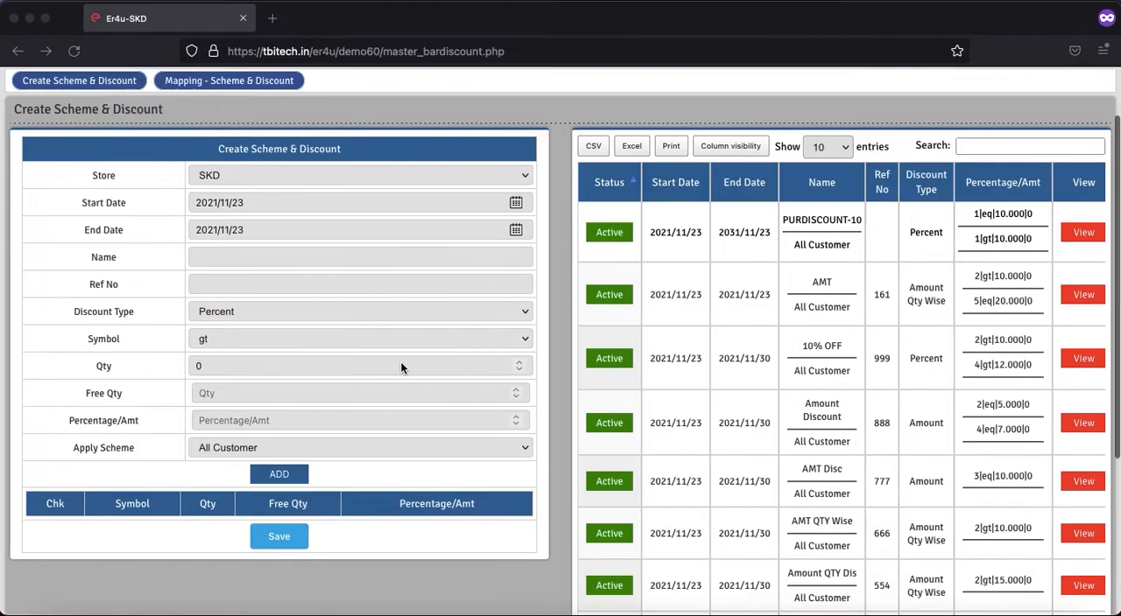
pyautogui.click(113, 178)
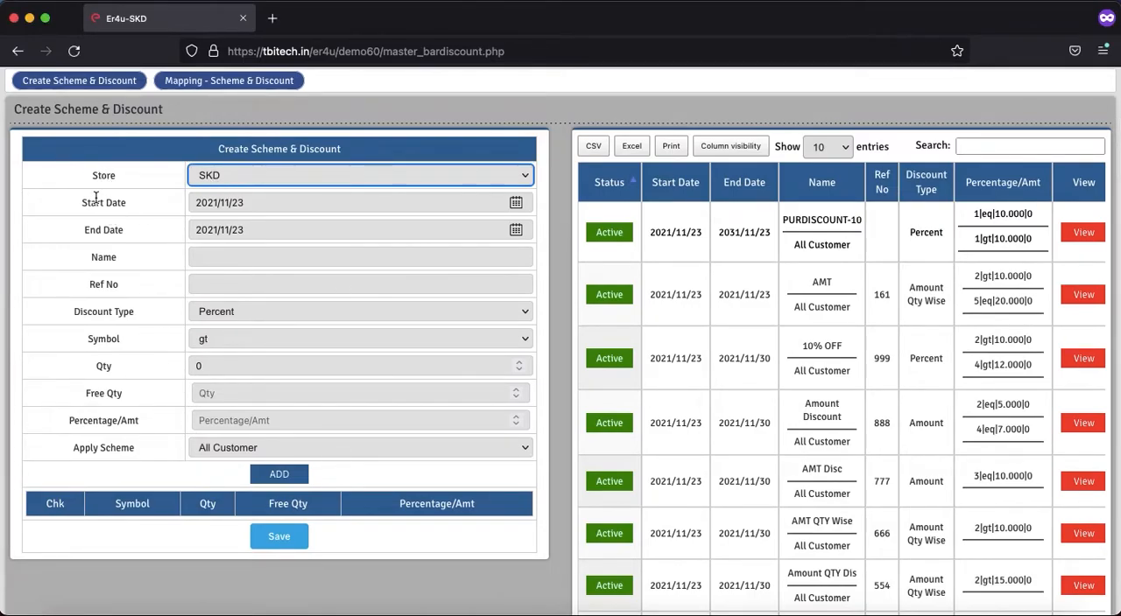
pyautogui.click(517, 230)
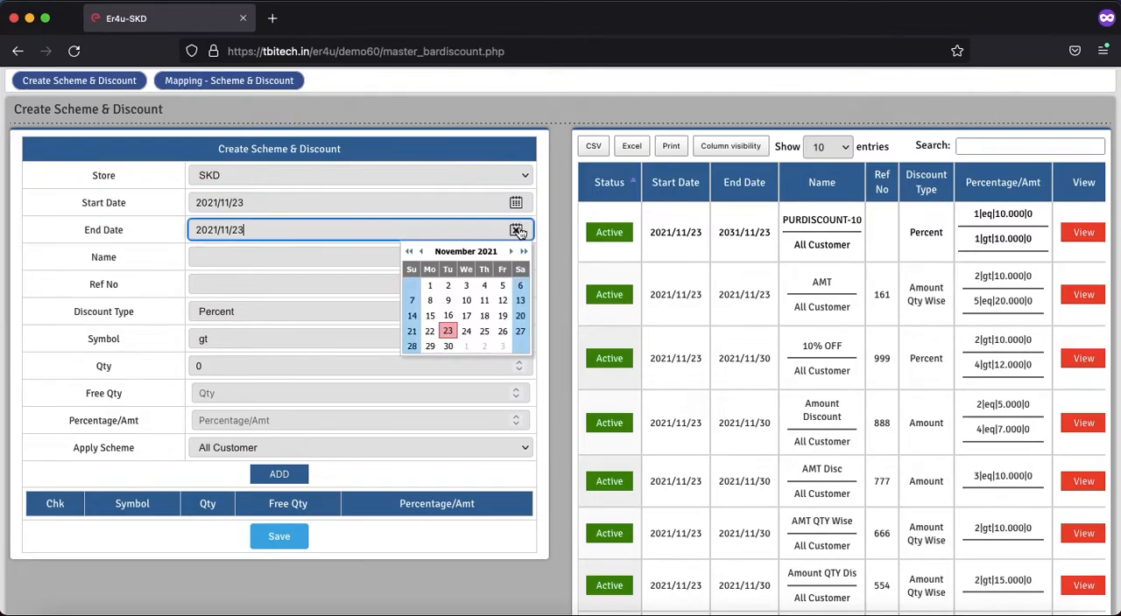
pyautogui.click(448, 346)
# Step: Name the new scheme "2 items Free on 2000" and give it reference number 3333
pyautogui.doubleClick(116, 261)
pyautogui.click(239, 261)
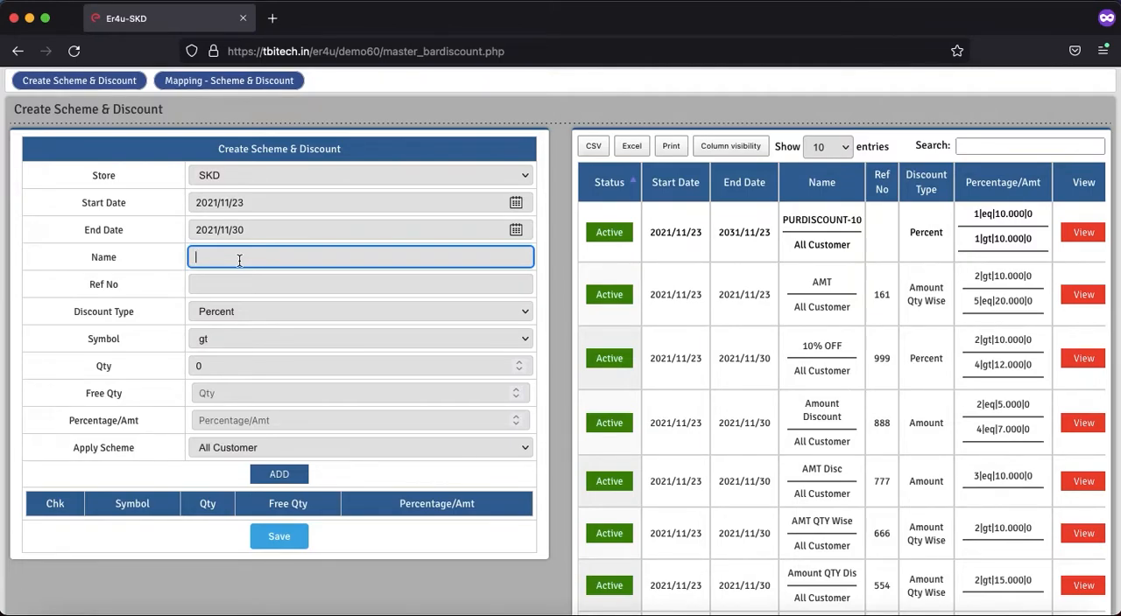
pyautogui.write('2 items Free on 2000')
pyautogui.click(245, 288)
pyautogui.write('333')
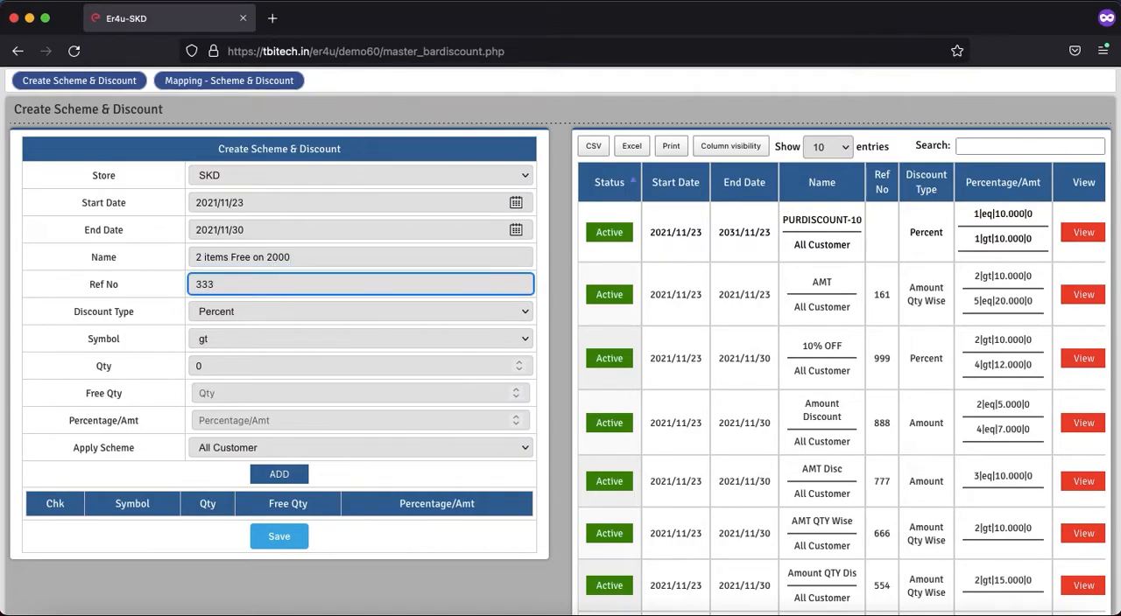
pyautogui.write('3')
# Step: Set the scheme's discount type to Free Qty (On Bill Amount) with a free quantity of 2
pyautogui.click(127, 314)
pyautogui.moveTo(133, 314); pyautogui.dragTo(71, 312)
pyautogui.click(211, 313)
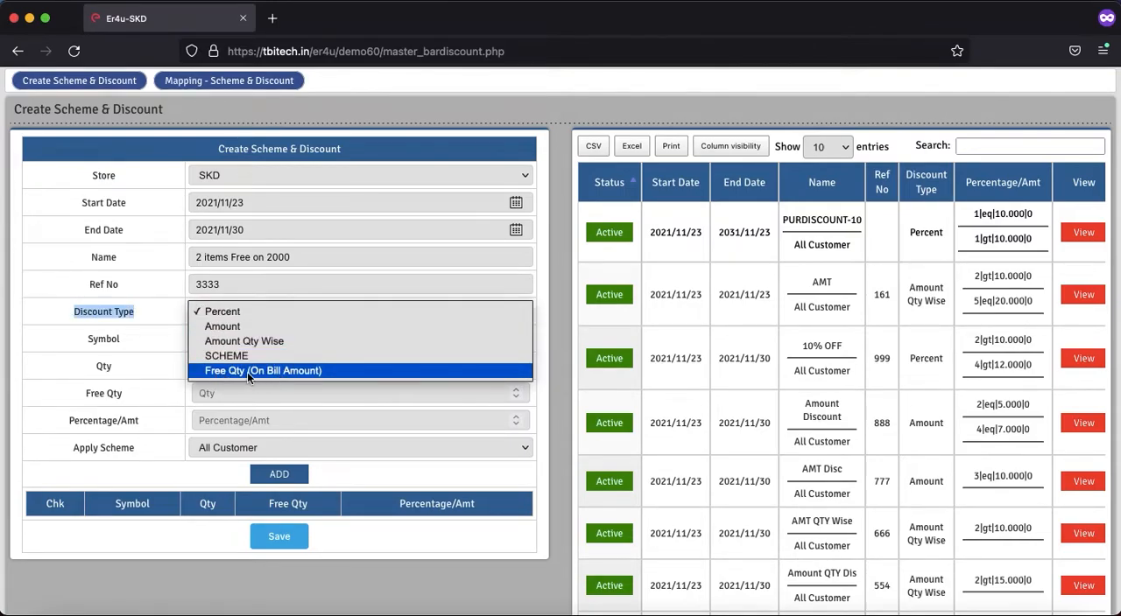
pyautogui.click(247, 372)
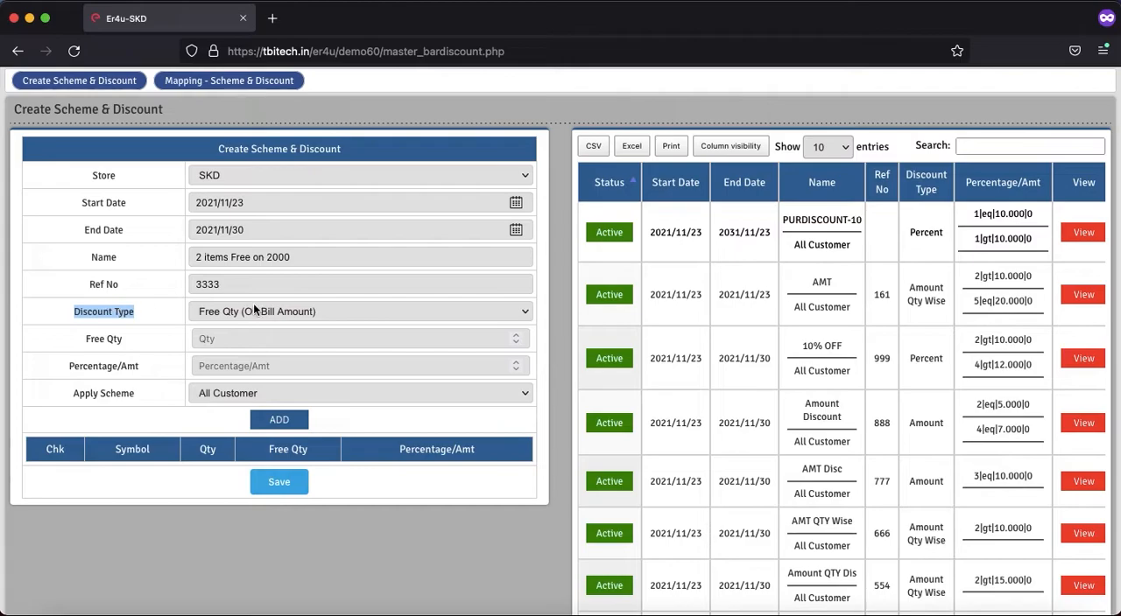
pyautogui.moveTo(117, 339); pyautogui.dragTo(105, 340)
pyautogui.click(215, 341)
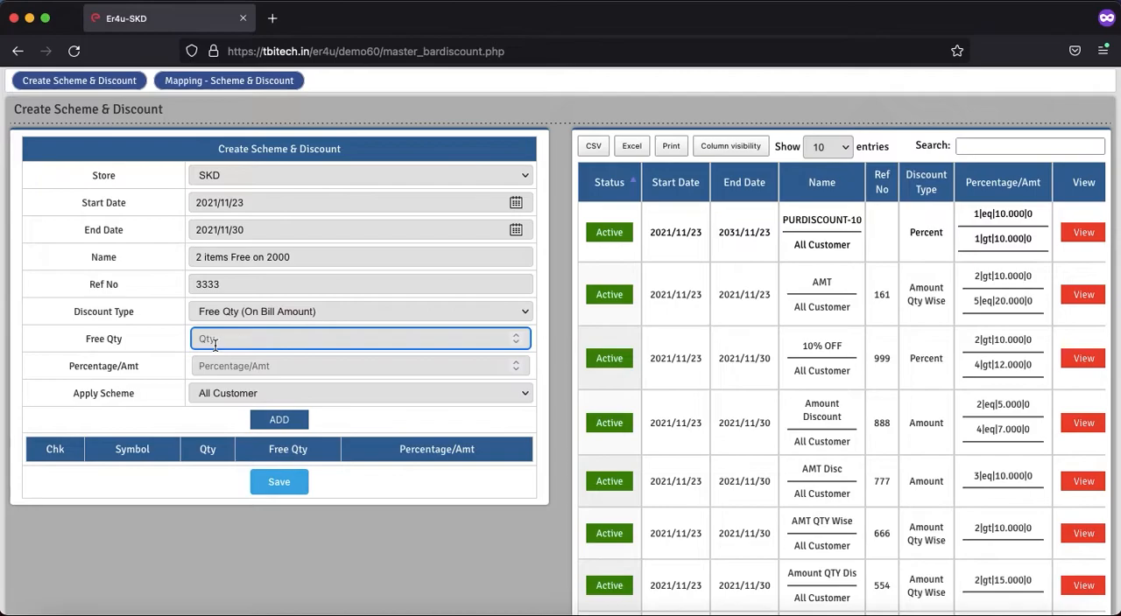
pyautogui.write('2')
# Step: Set the bill amount to 2000, add the rule row for all customers, and save the scheme
pyautogui.moveTo(137, 369); pyautogui.dragTo(75, 370)
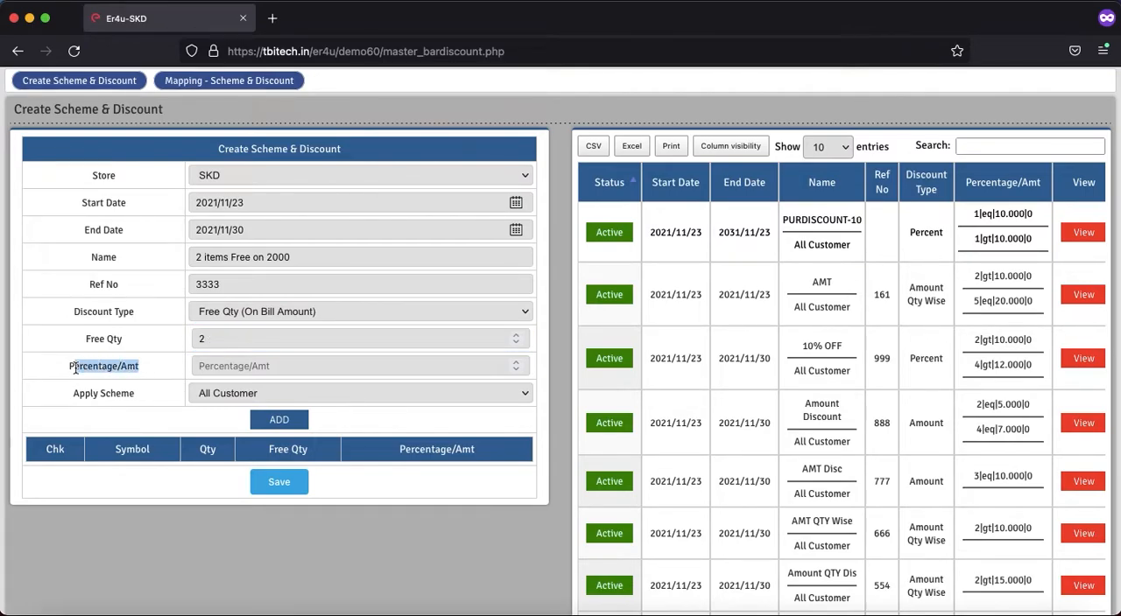
pyautogui.click(214, 372)
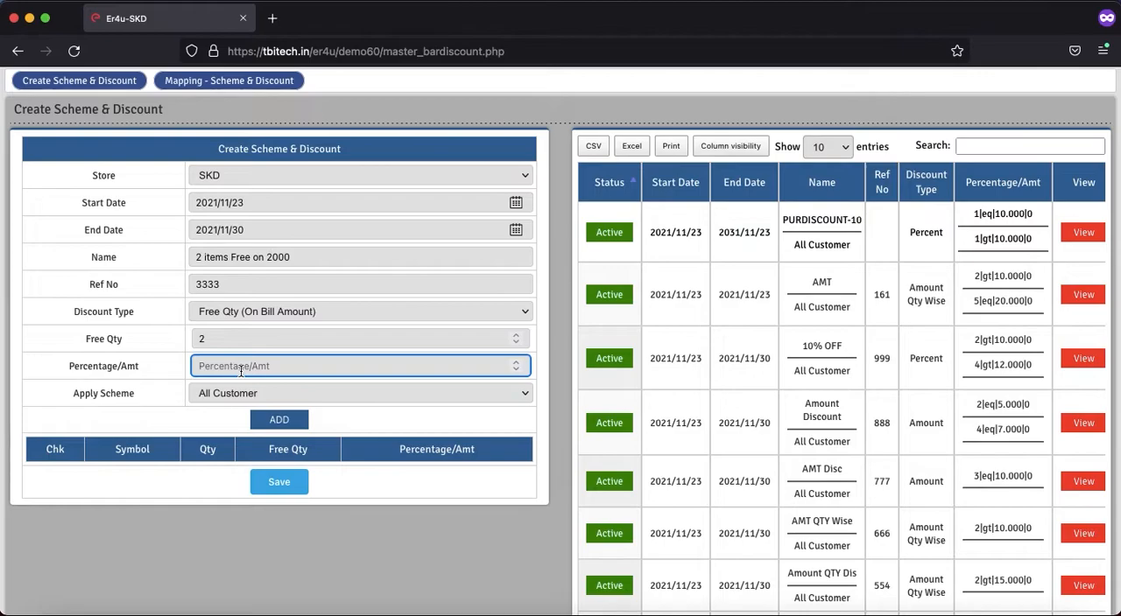
pyautogui.write('2000')
pyautogui.click(277, 428)
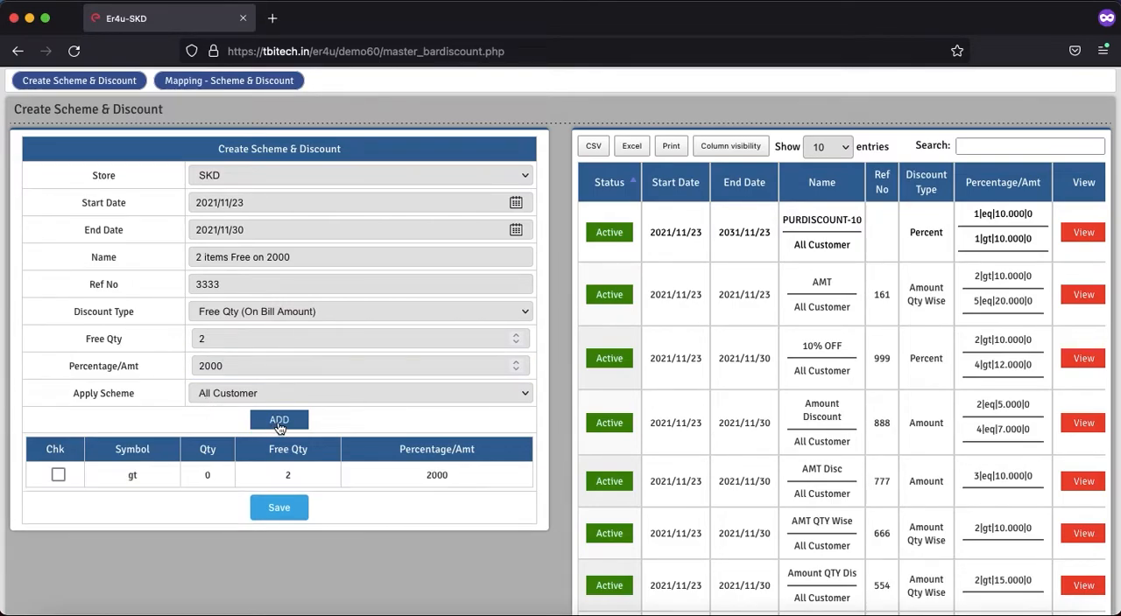
pyautogui.click(279, 510)
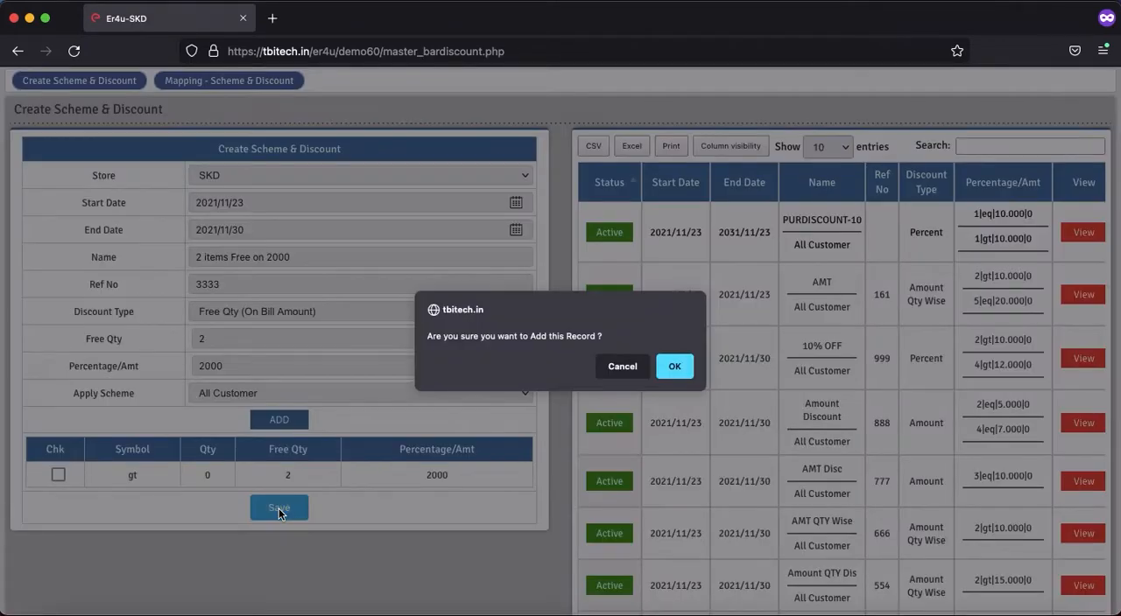
pyautogui.click(674, 374)
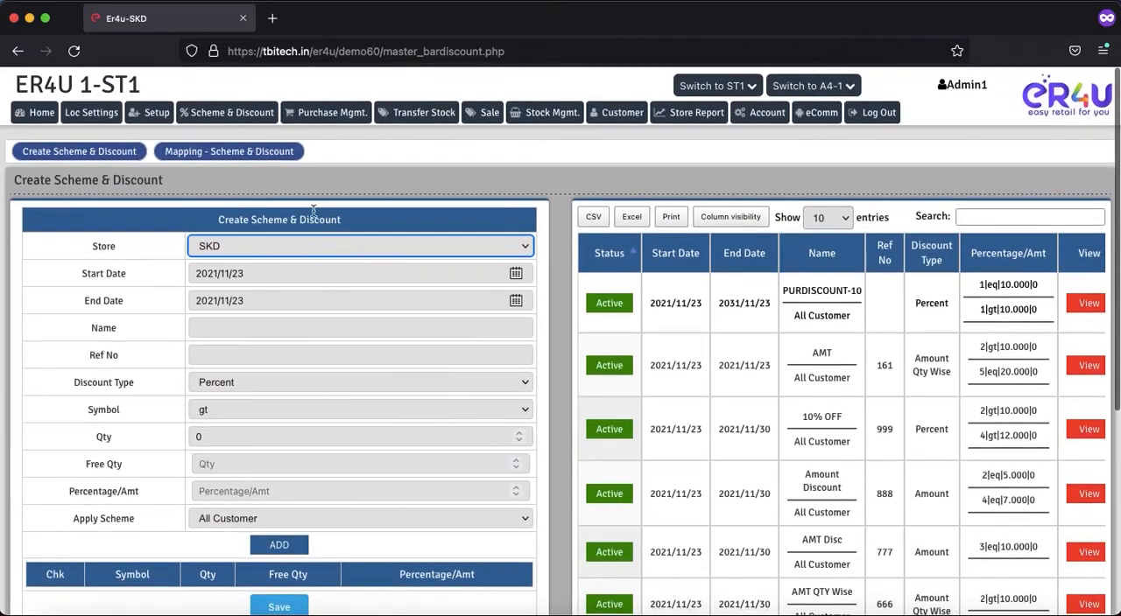
# Step: Open the scheme mapping page and choose "2 items Free on 2000" as the discount to apply
pyautogui.click(210, 152)
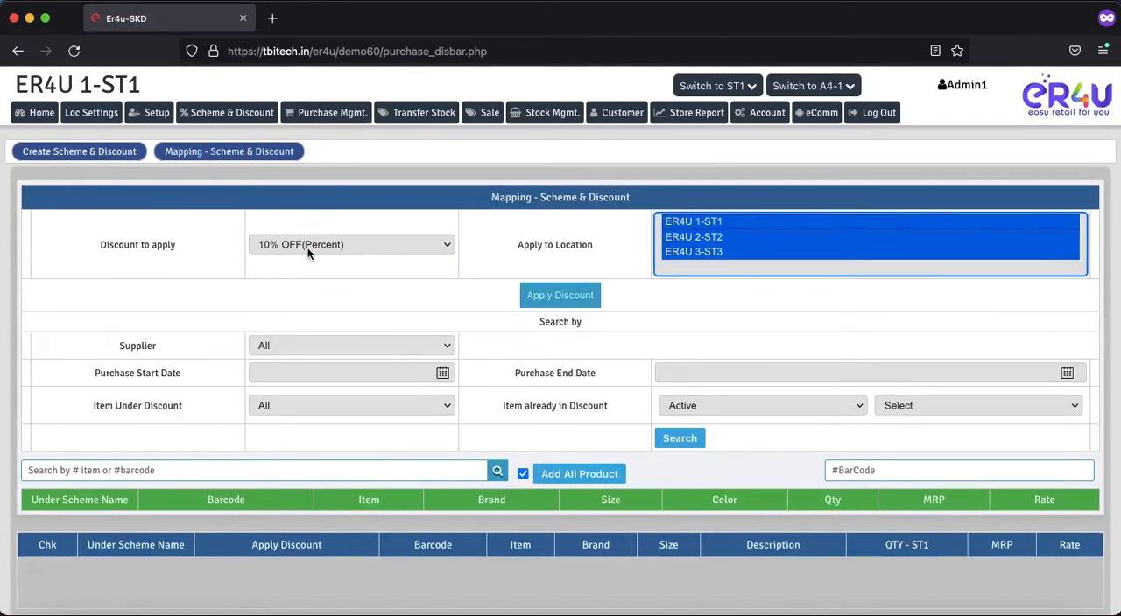
pyautogui.doubleClick(163, 246)
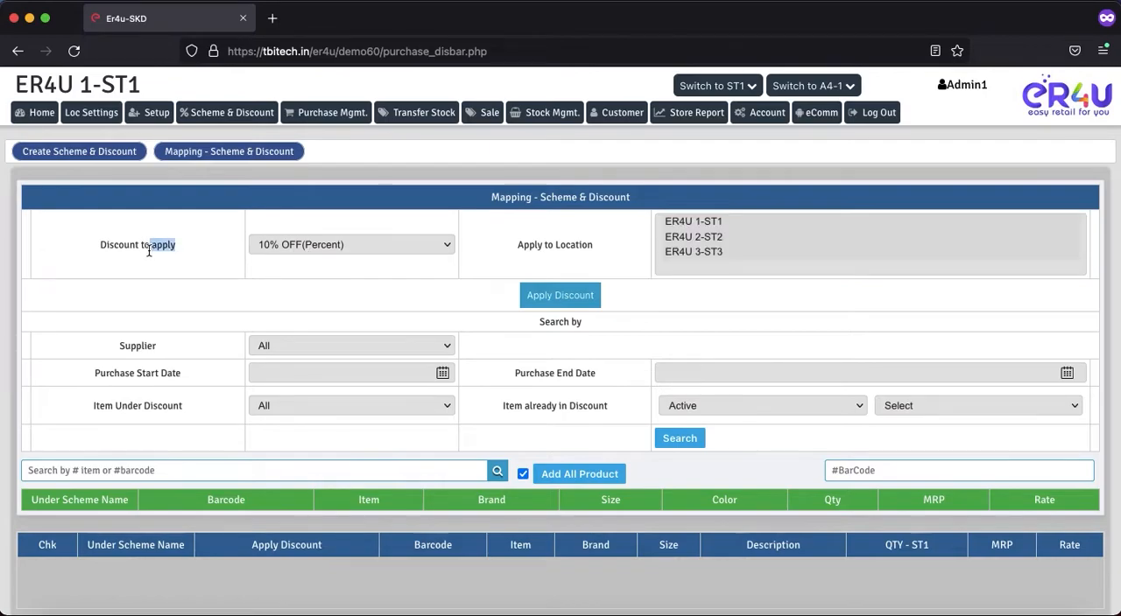
pyautogui.click(317, 245)
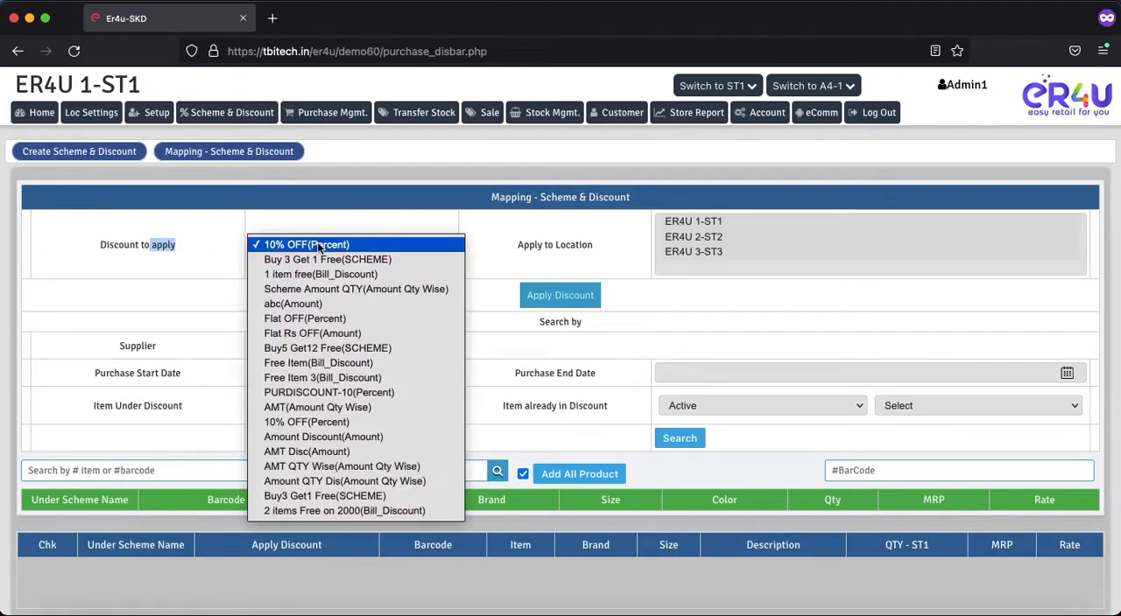
pyautogui.click(314, 511)
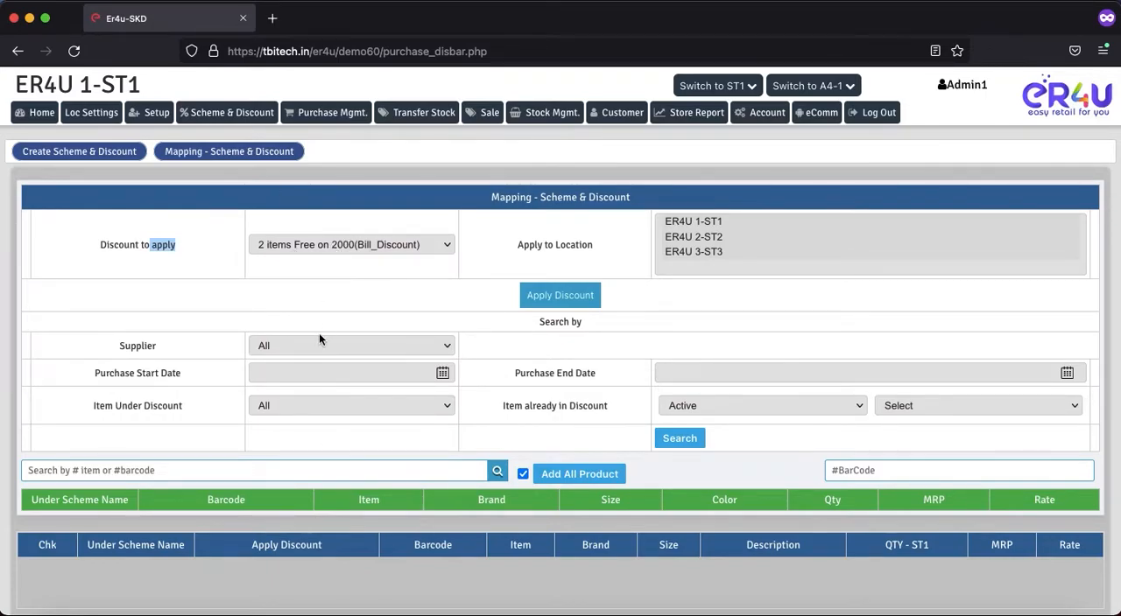
# Step: Search items by "a", add kurta-long items AE79, AE80 and AE81 to the scheme, and save the mapping
pyautogui.scroll(-2, 319, 333)
pyautogui.click(194, 370)
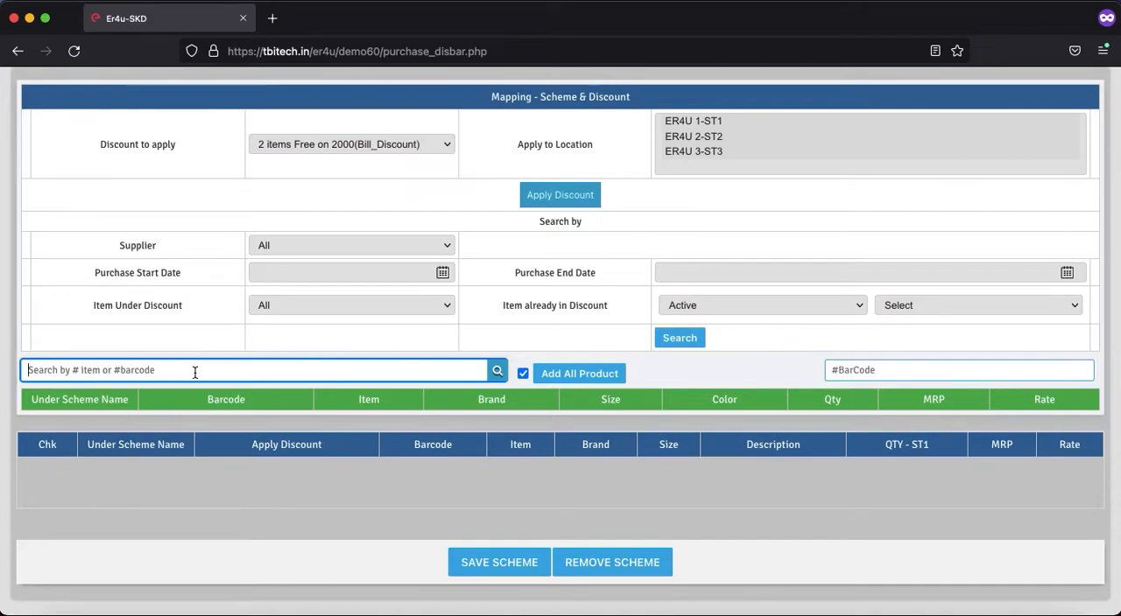
pyautogui.write('a')
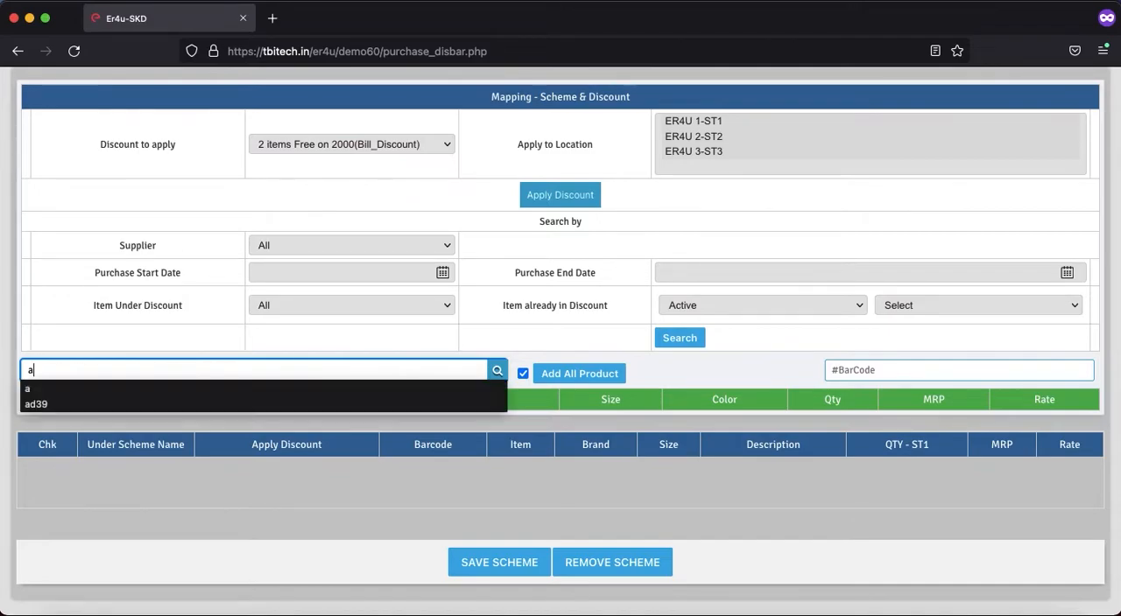
pyautogui.press('Return')
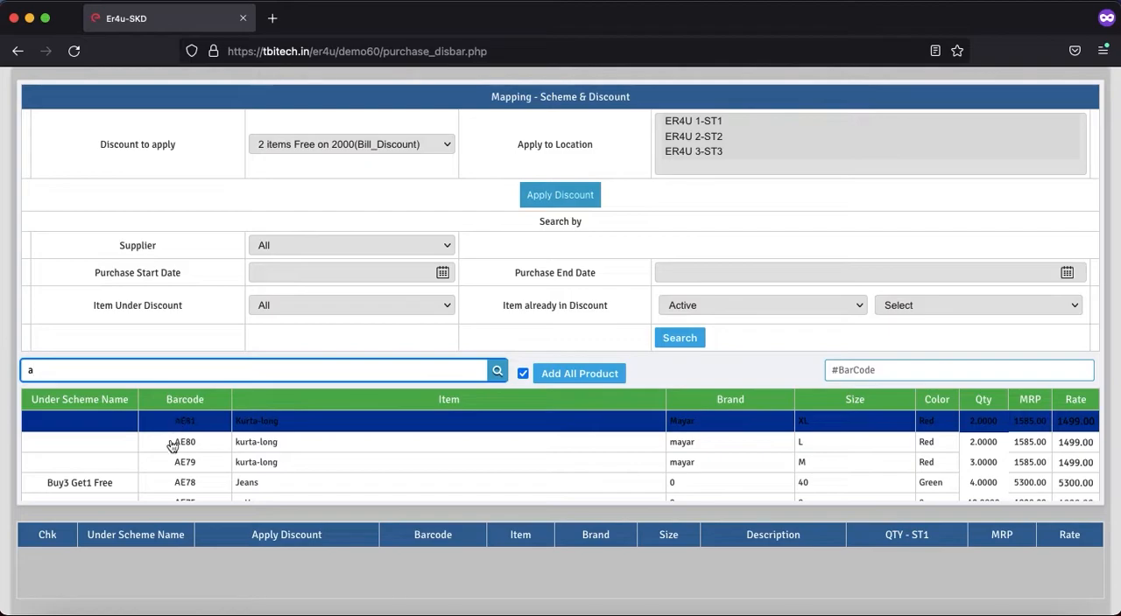
pyautogui.click(251, 470)
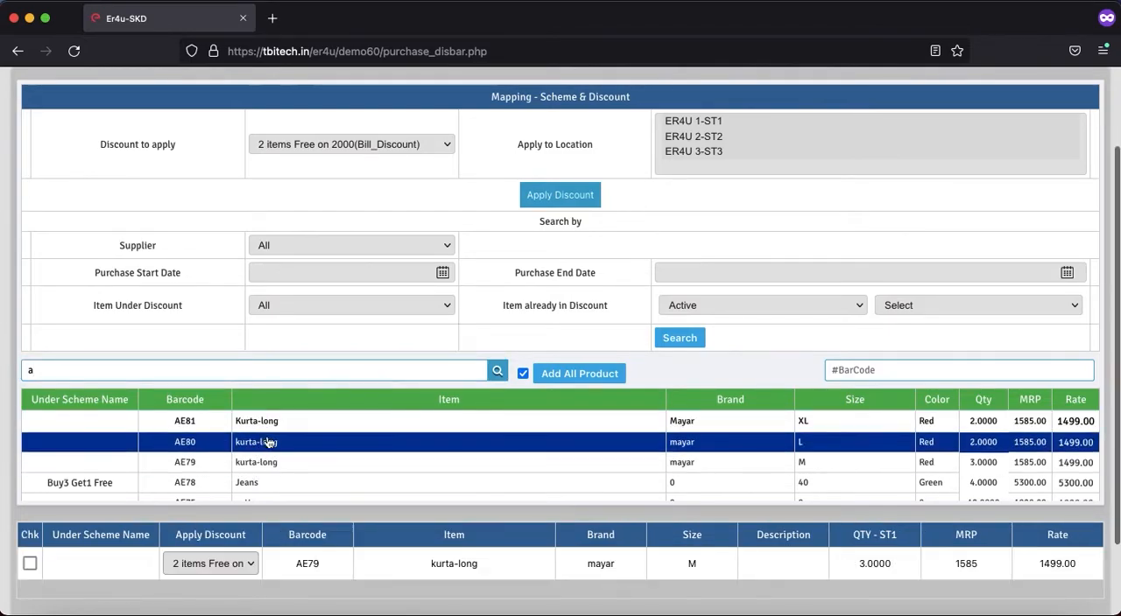
pyautogui.click(259, 426)
pyautogui.click(345, 467)
pyautogui.scroll(-5, 344, 468)
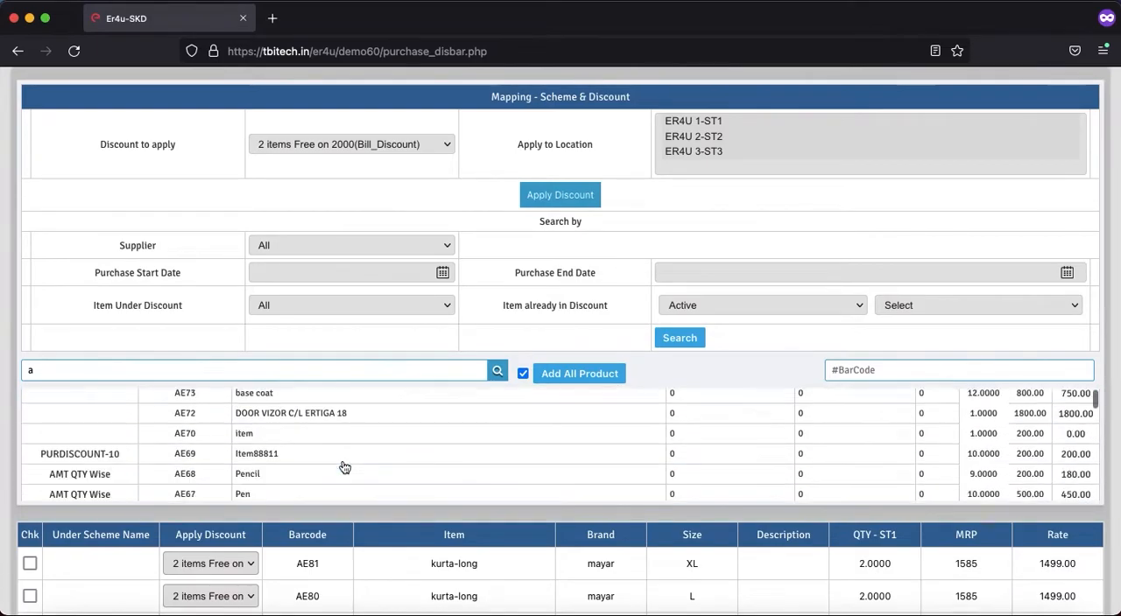
pyautogui.scroll(-3, 377, 604)
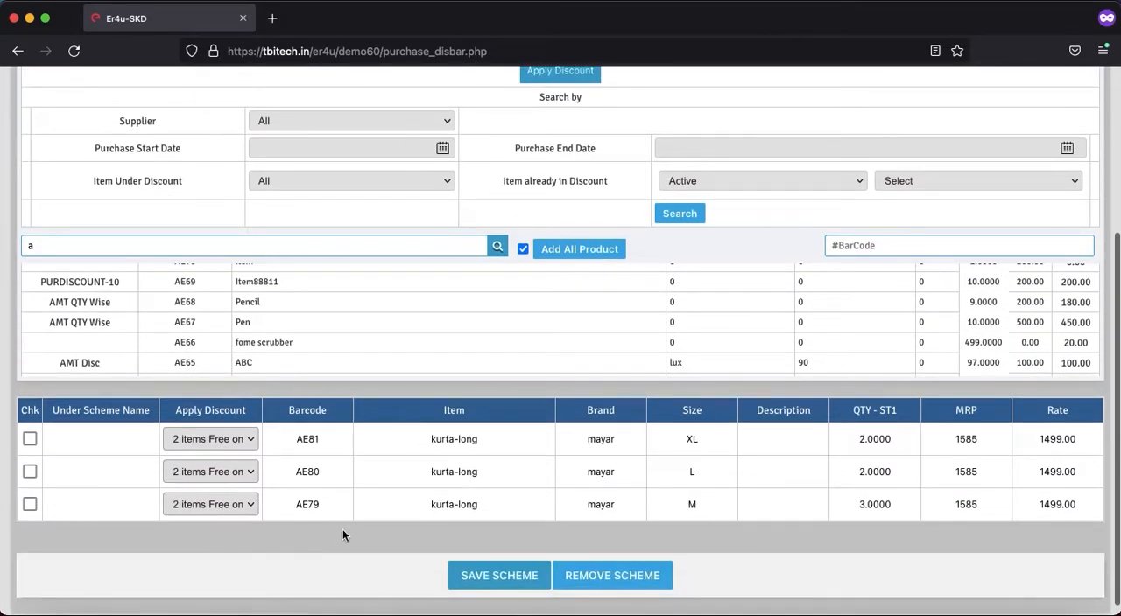
pyautogui.click(500, 577)
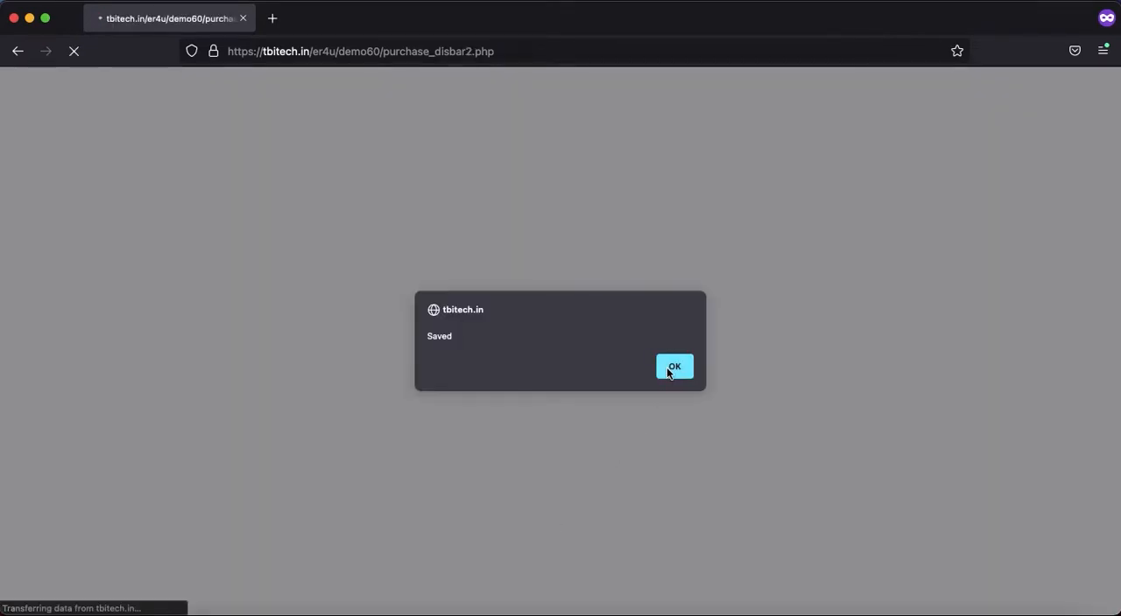
pyautogui.click(672, 367)
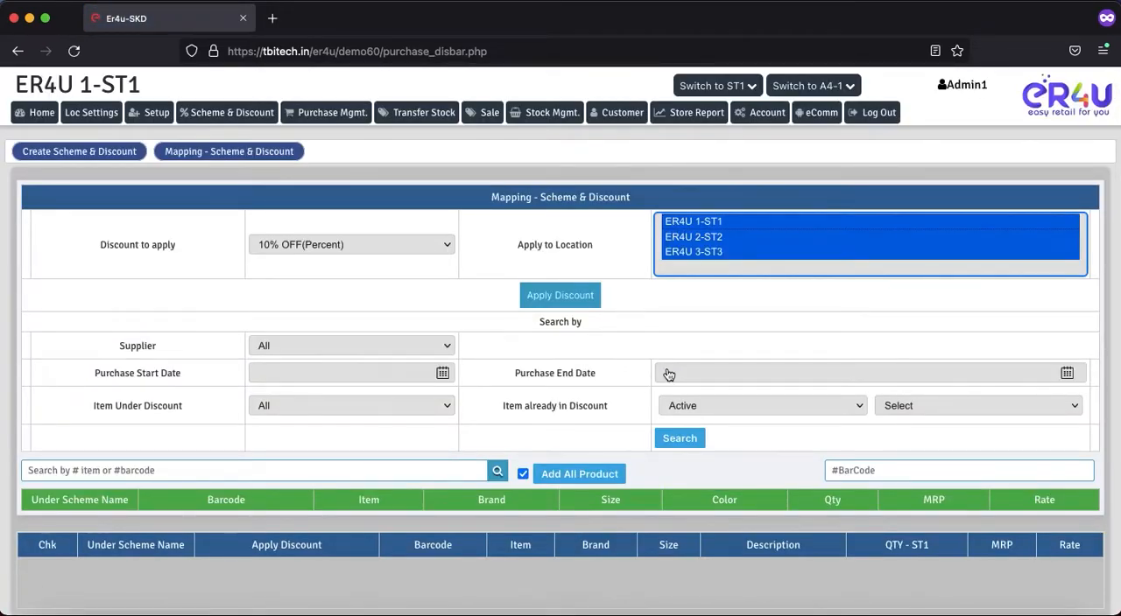
# Step: Open a new sale in a separate tab and add the cotton item AE75, searching by "a"
pyautogui.rightClick(483, 114)
pyautogui.click(516, 119)
pyautogui.click(322, 27)
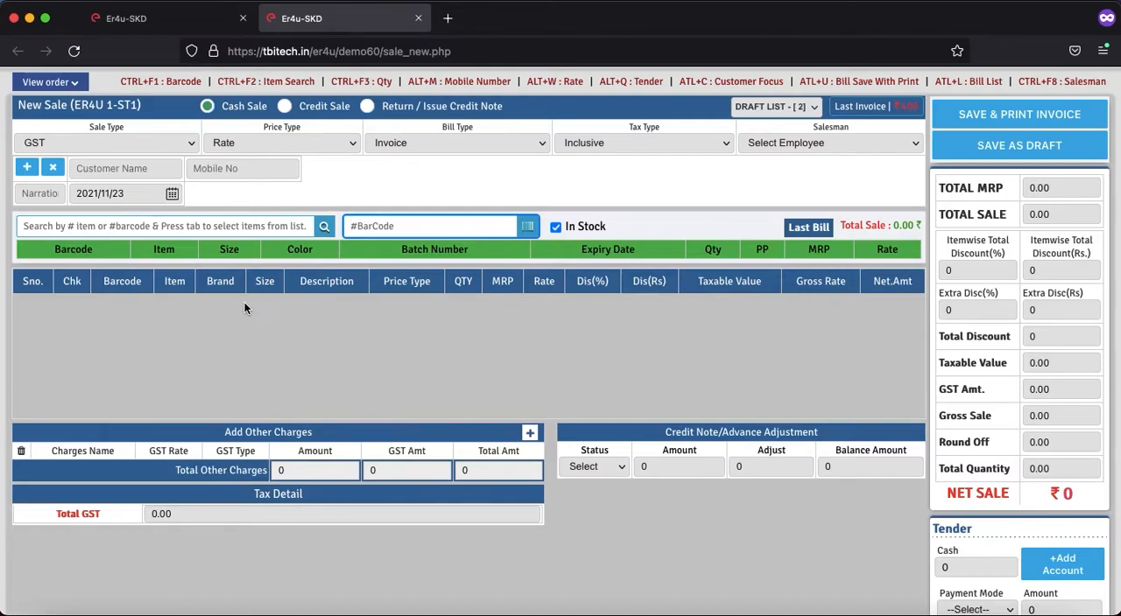
pyautogui.click(178, 228)
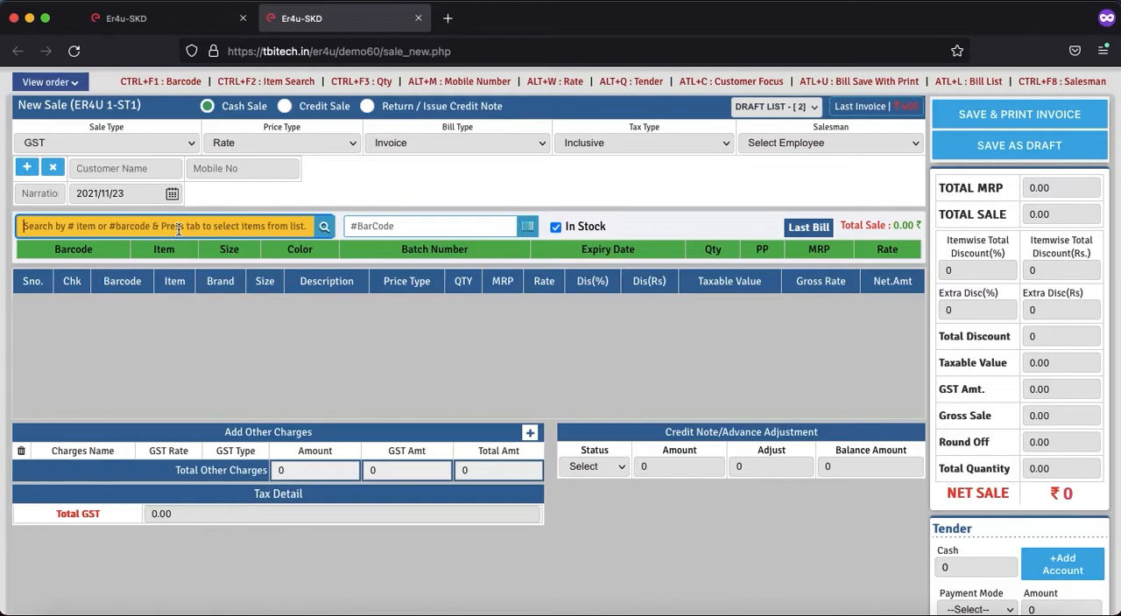
pyautogui.write('a')
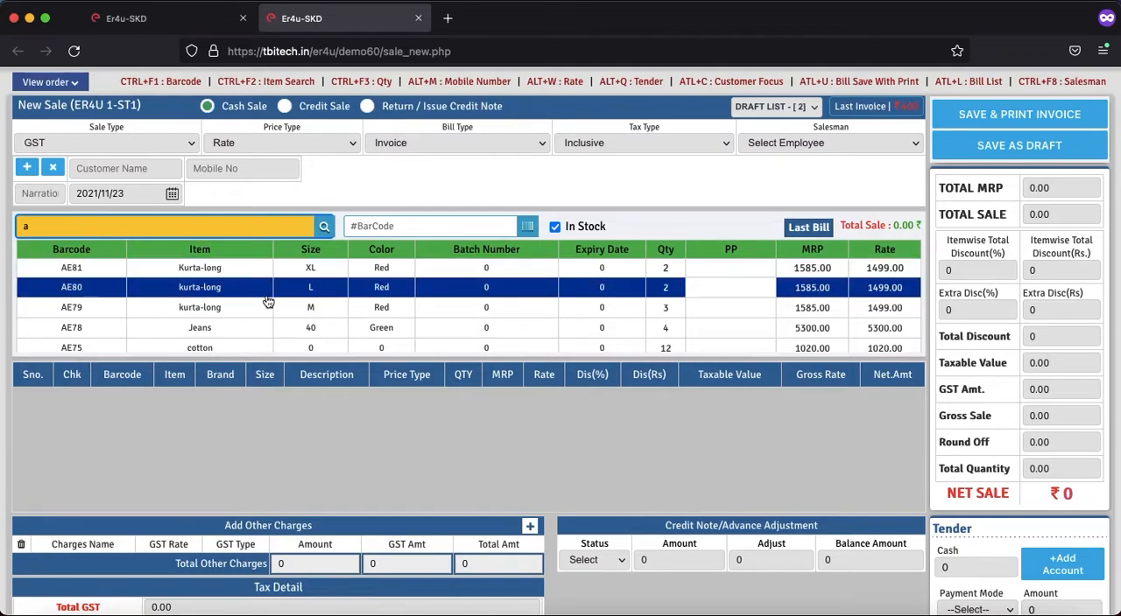
pyautogui.scroll(-1, 269, 302)
pyautogui.click(201, 292)
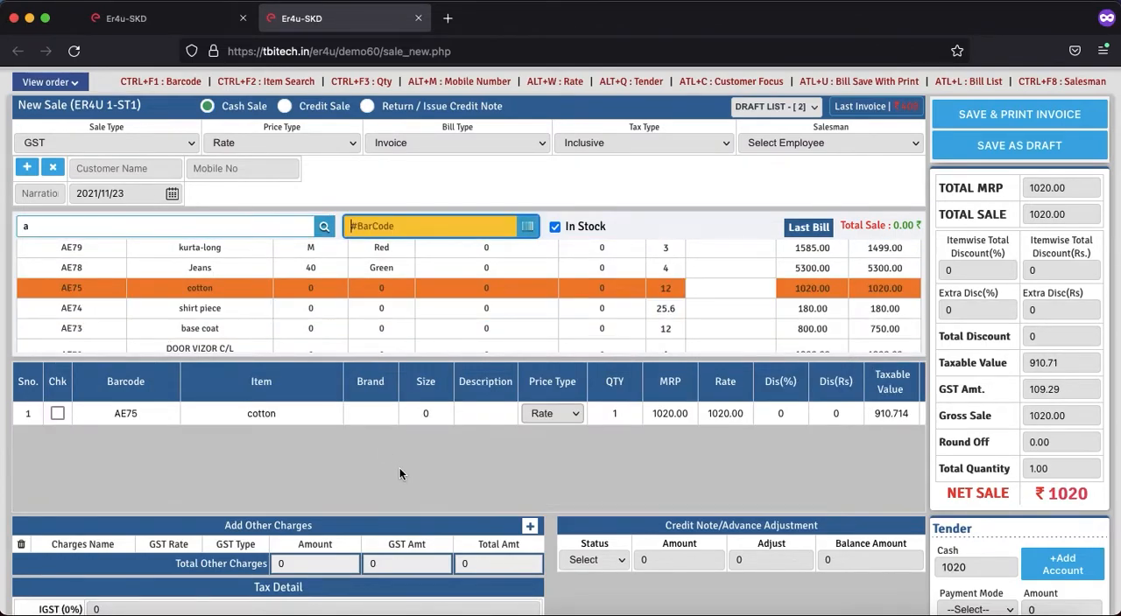
# Step: Try the cotton item AE75 at quantity 2 in the sale and return it to 1 for comparison
pyautogui.click(624, 413)
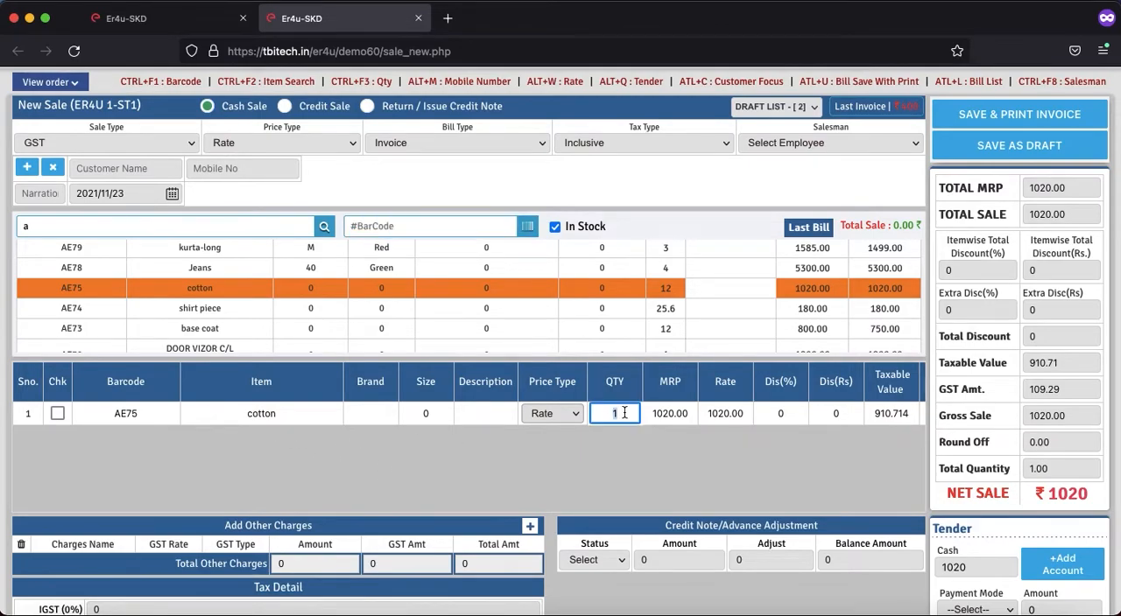
pyautogui.write('2')
pyautogui.scroll(1, 501, 413)
pyautogui.press('BackSpace')
pyautogui.write('1')
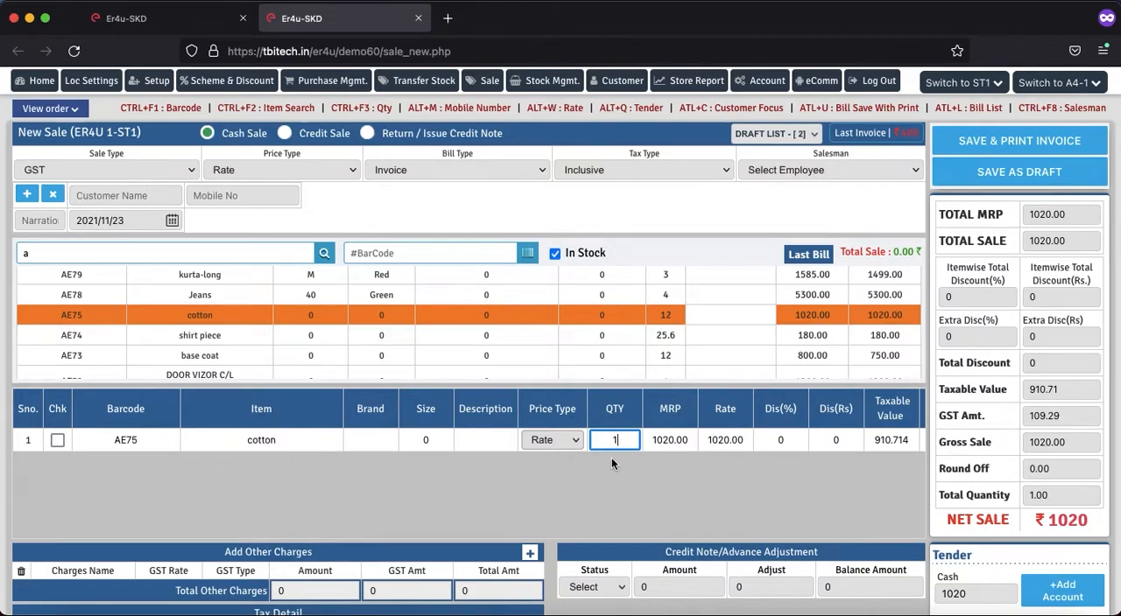
# Step: Set the cotton item AE75's quantity to 2 so the bill qualifies for the free-item scheme
pyautogui.press('BackSpace')
pyautogui.write('2')
pyautogui.press('Tab')
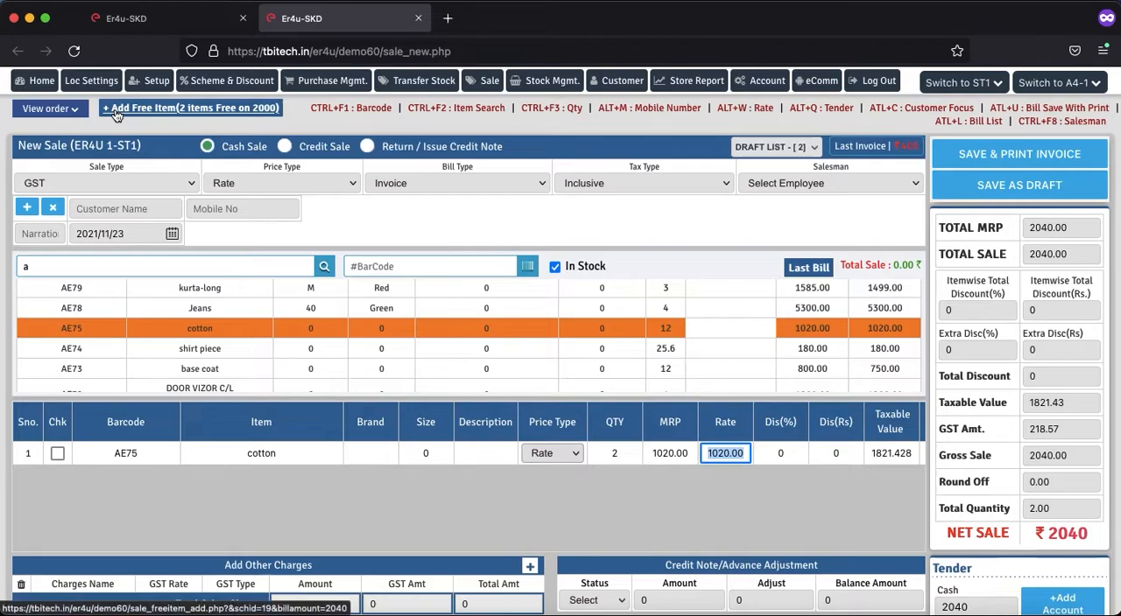
# Step: Add kurta-long items AE79 and AE80 to the sale as the two free items, leaving AE81 unselected
pyautogui.click(161, 107)
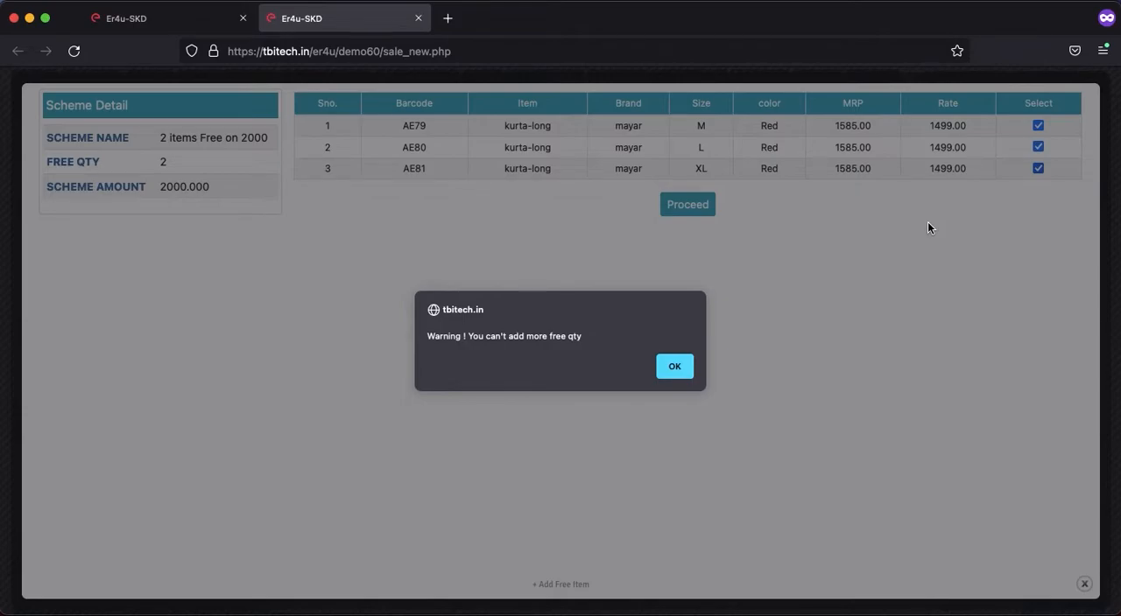
pyautogui.click(672, 366)
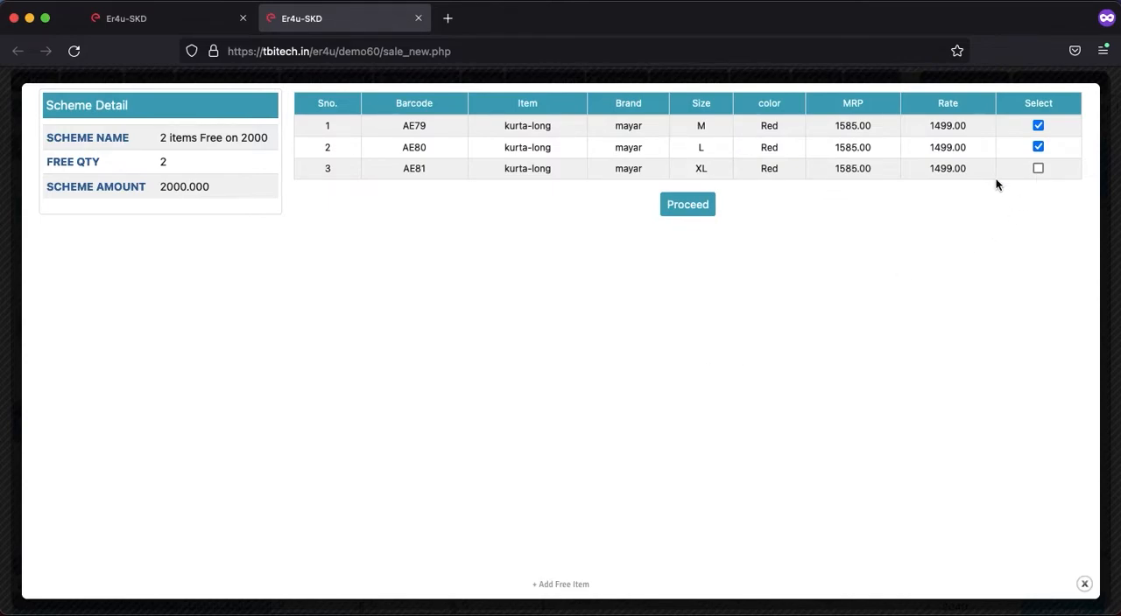
pyautogui.click(686, 208)
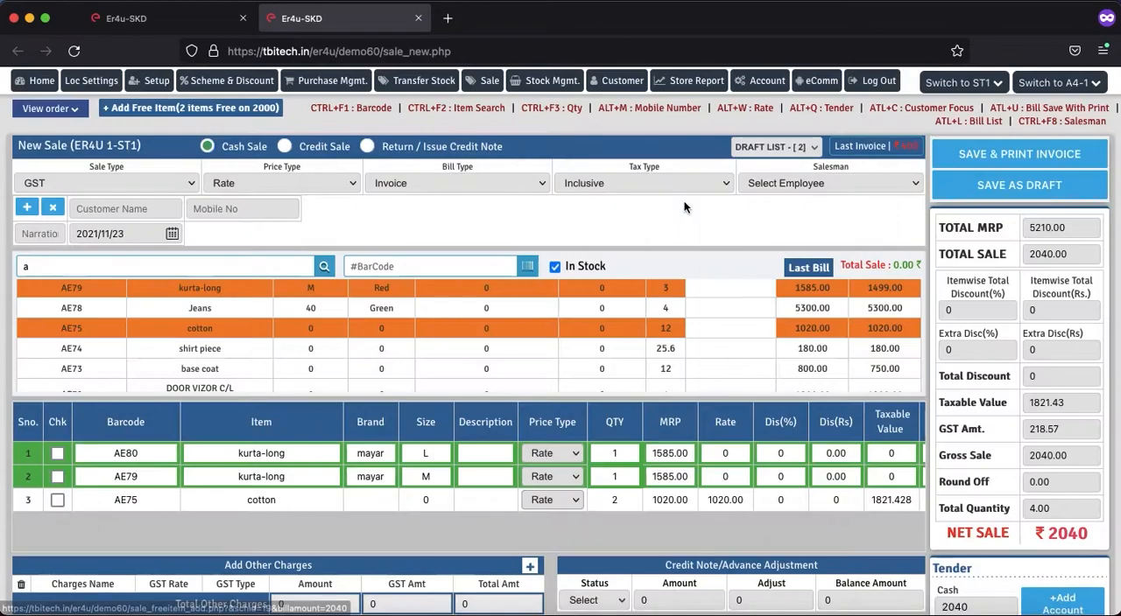
# Step: Review the rates of the free kurta-long items and the bill's net sale amount
pyautogui.scroll(-1, 540, 448)
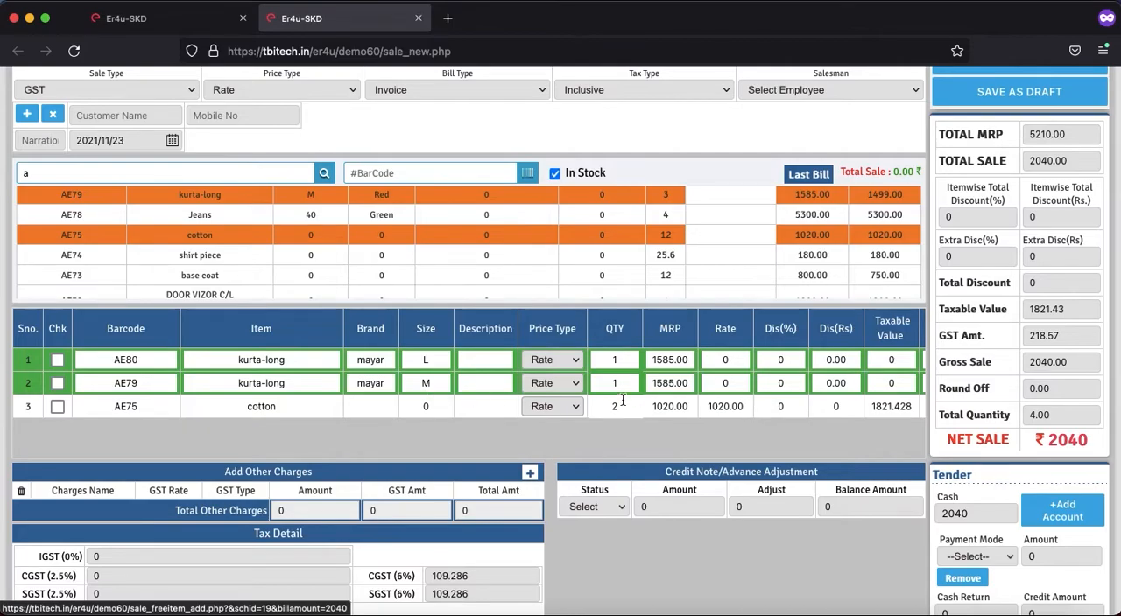
pyautogui.click(734, 363)
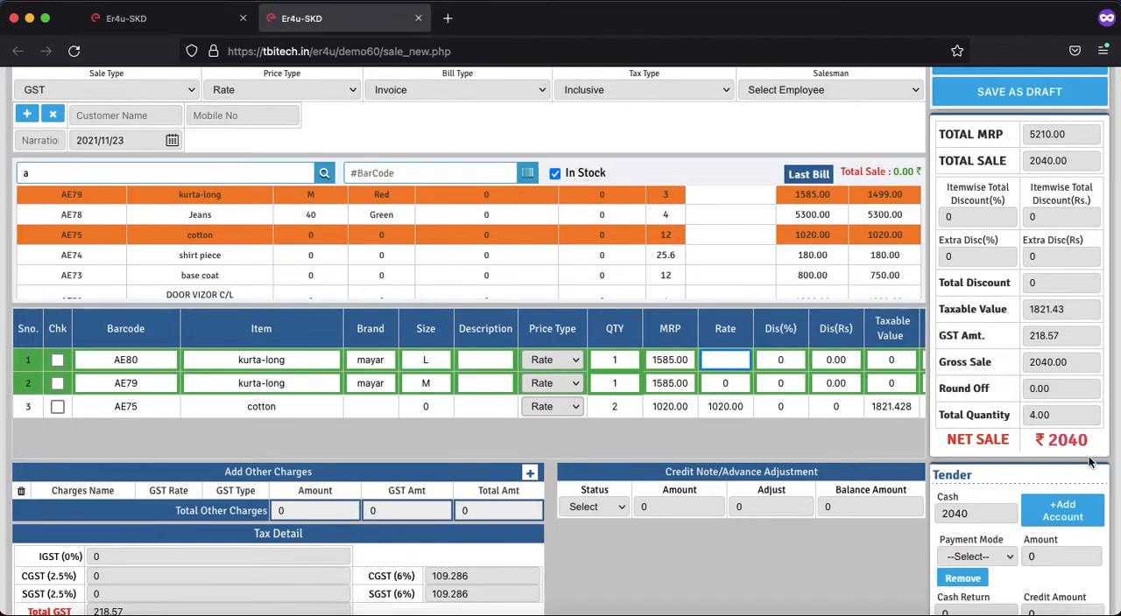
pyautogui.click(1054, 448)
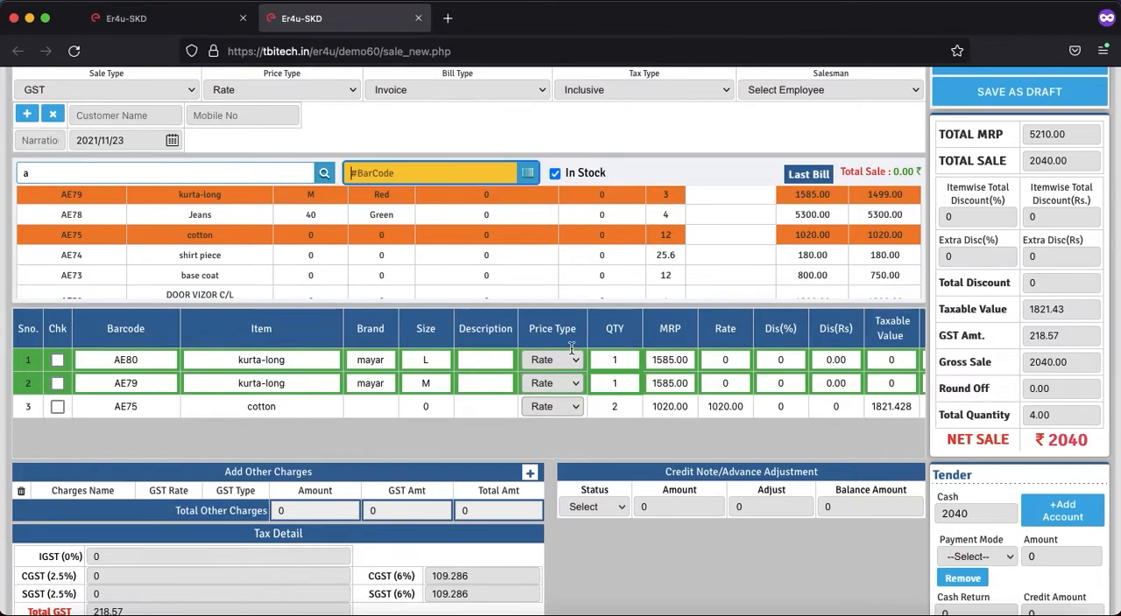
pyautogui.scroll(2, 543, 359)
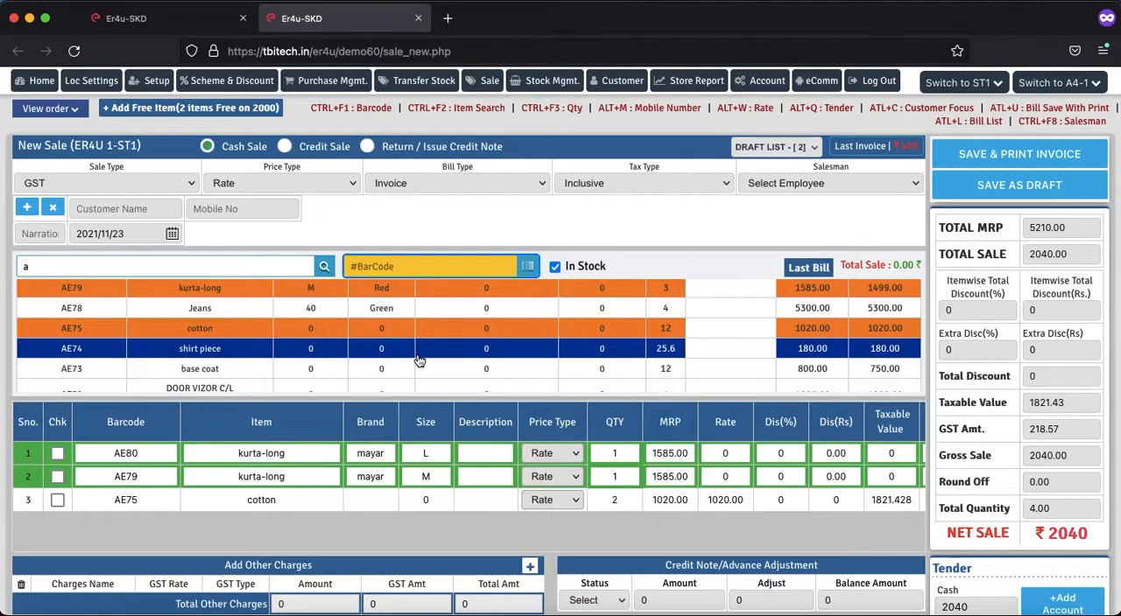
# Step: Open the scheme and discount mapping page in the other tab and view the schemes available for filtering already discounted items
pyautogui.click(189, 18)
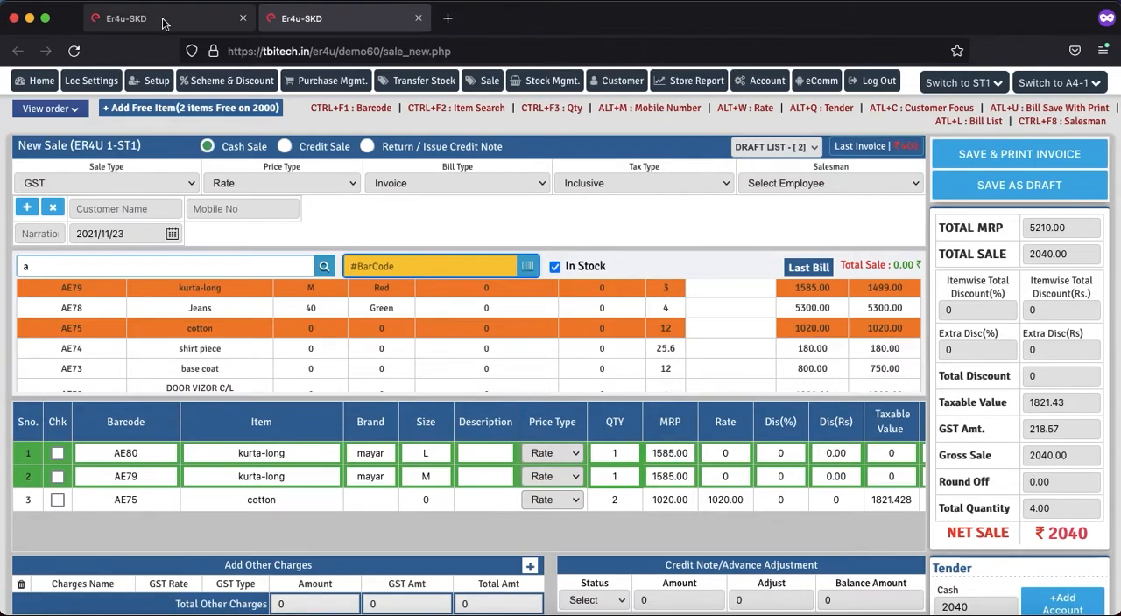
pyautogui.click(217, 112)
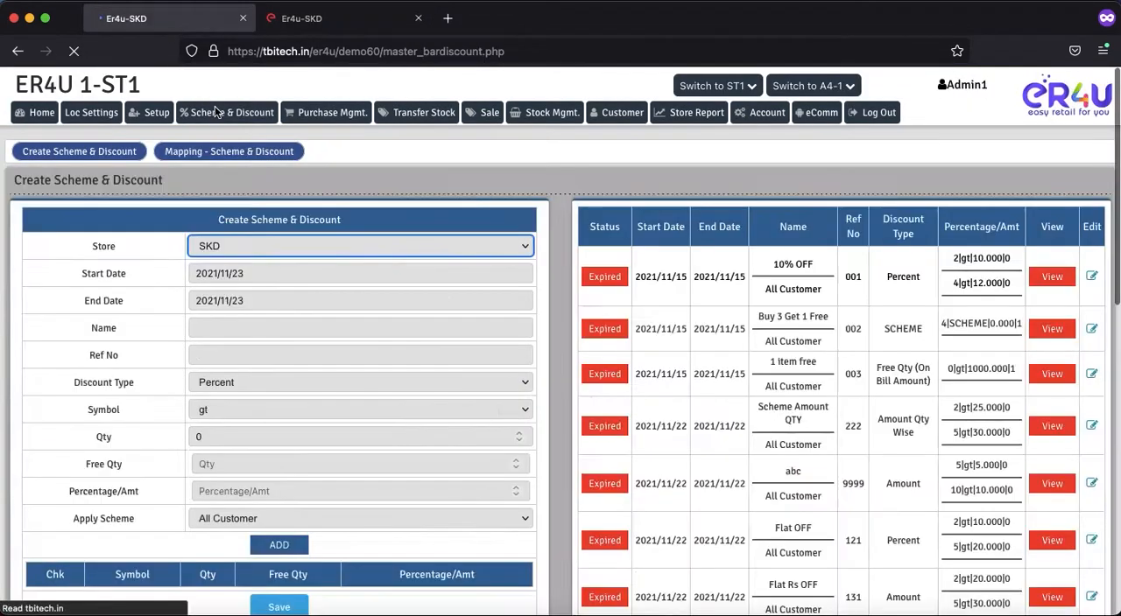
pyautogui.click(217, 156)
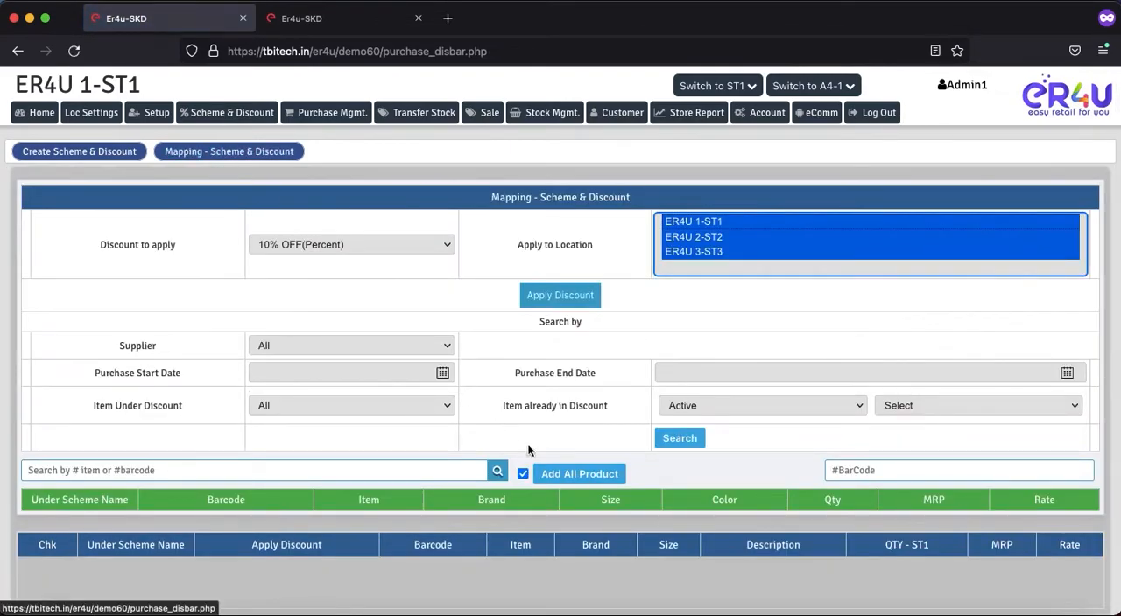
pyautogui.scroll(-3, 475, 387)
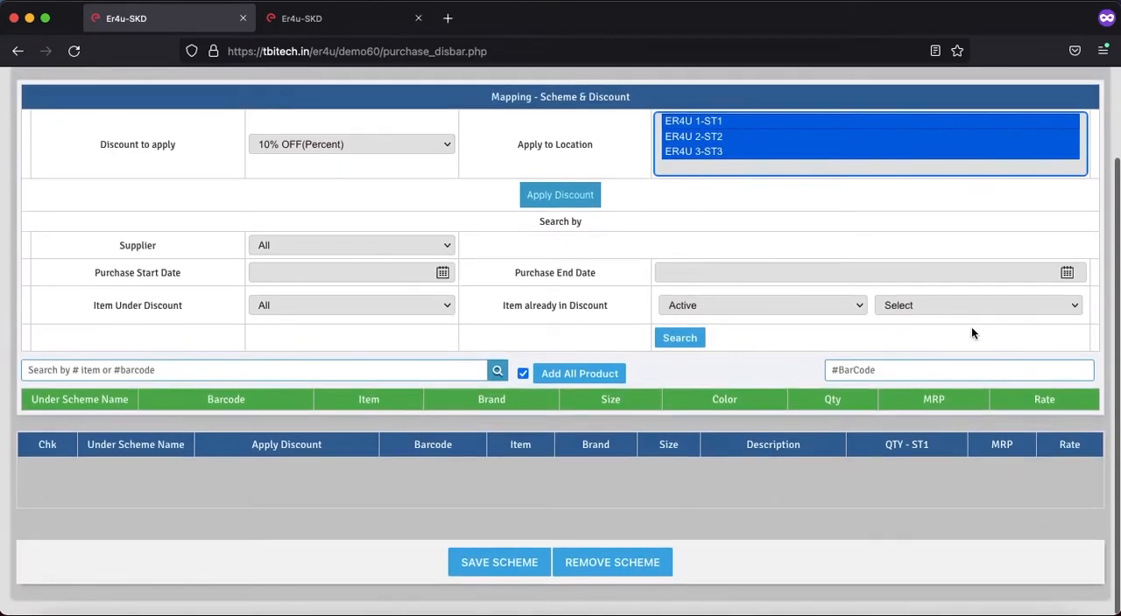
pyautogui.click(927, 309)
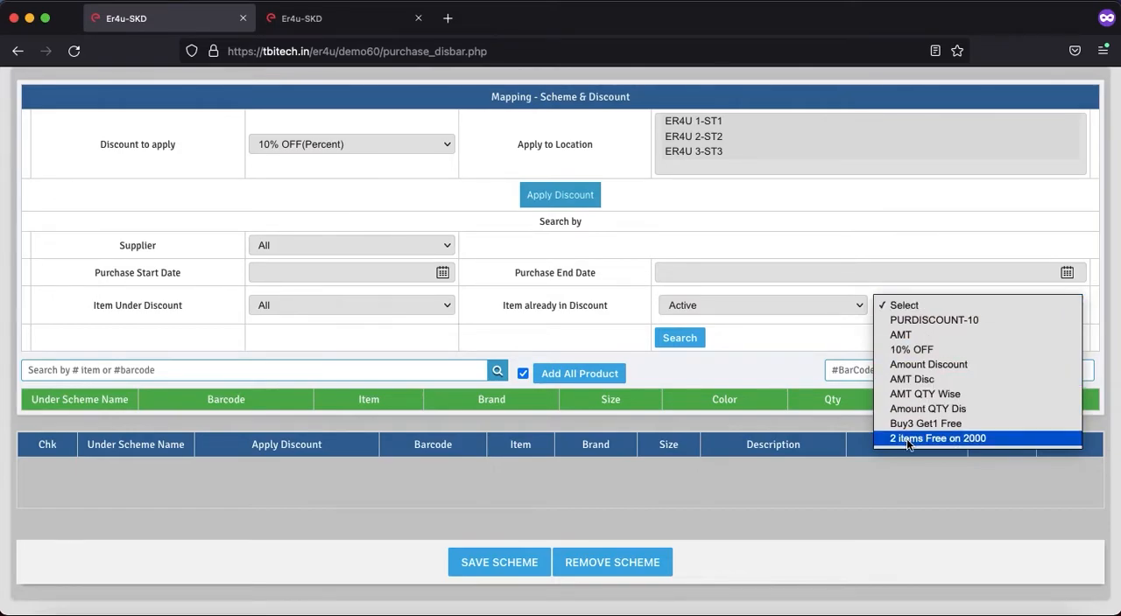
pyautogui.click(320, 371)
# Step: Search the mapping products for "a" and add kurta-long items AE79, AE80 and AE81 to the mapping list
pyautogui.click(320, 372)
pyautogui.write('a')
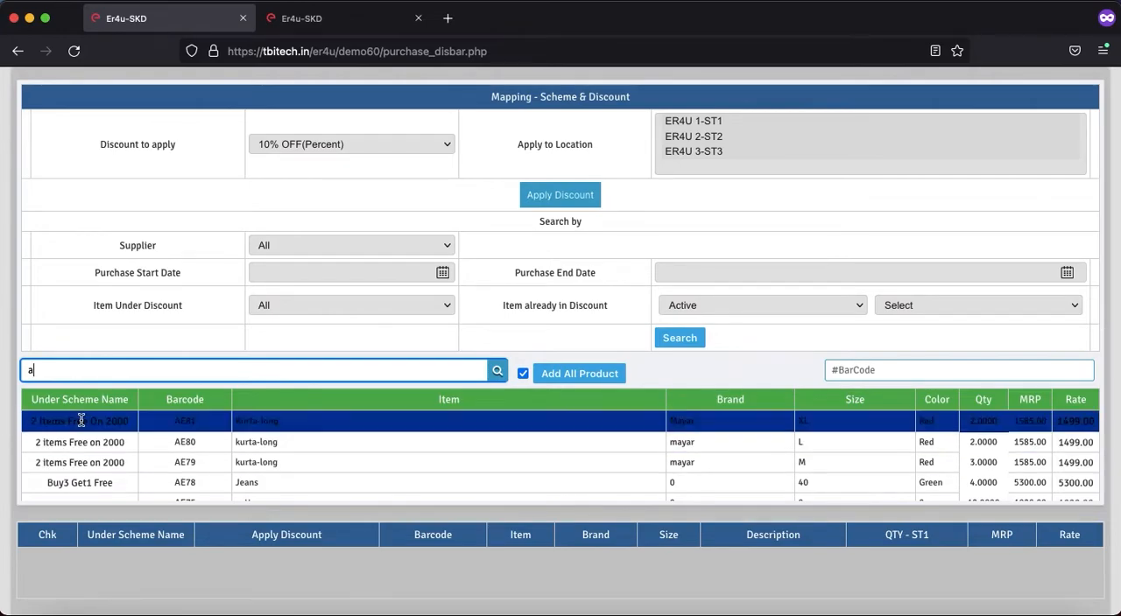
pyautogui.click(263, 464)
pyautogui.click(260, 444)
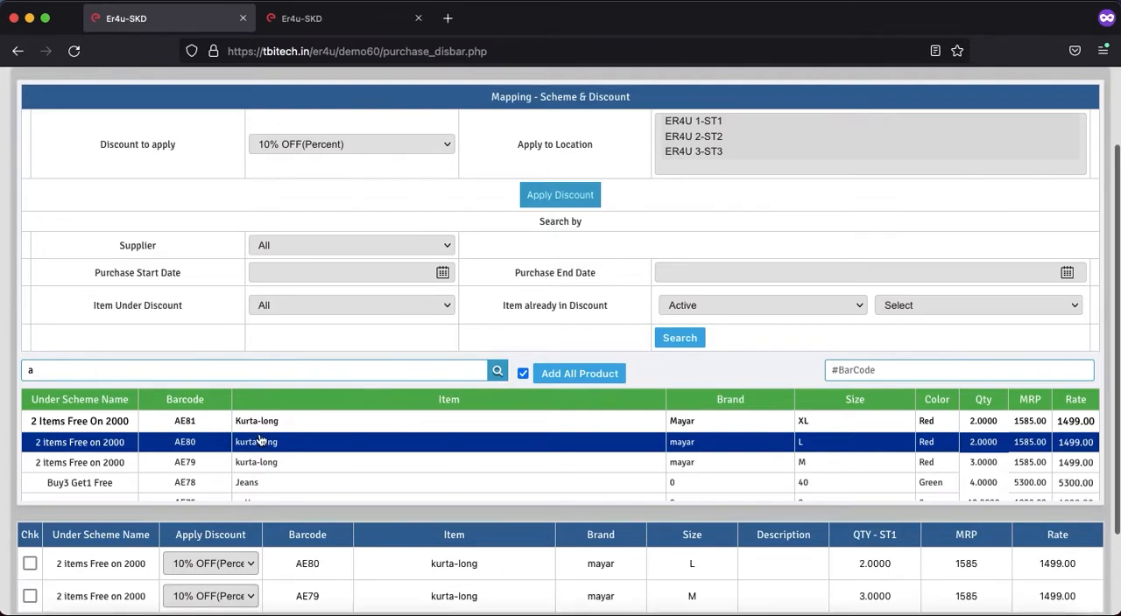
pyautogui.click(258, 421)
# Step: Remove the "2 items Free on 2000" scheme from the three listed kurta-long items
pyautogui.scroll(-3, 257, 288)
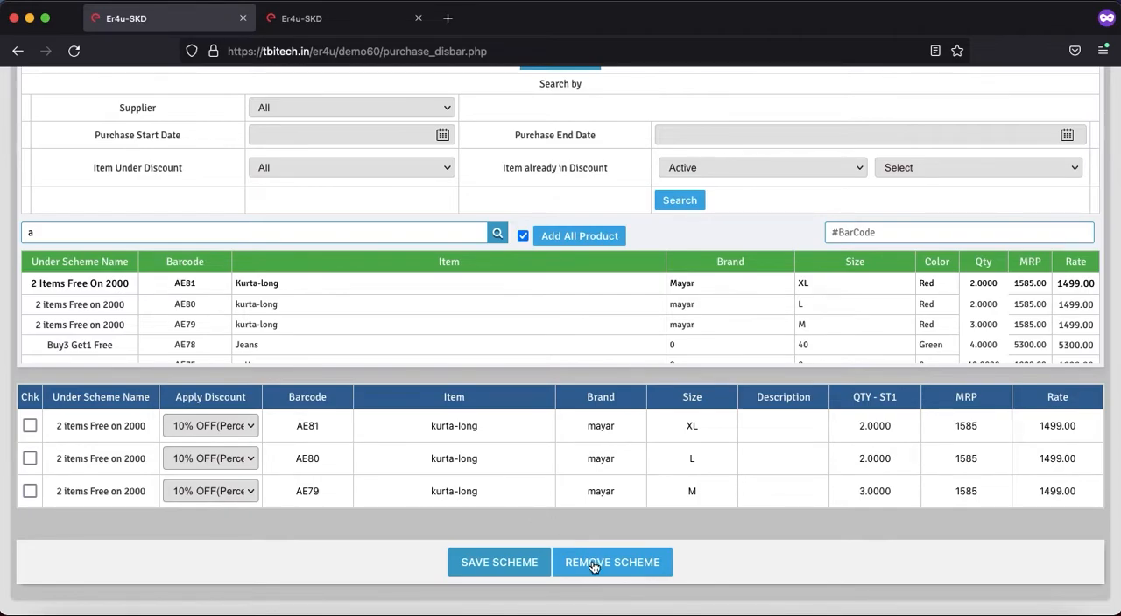
pyautogui.click(637, 563)
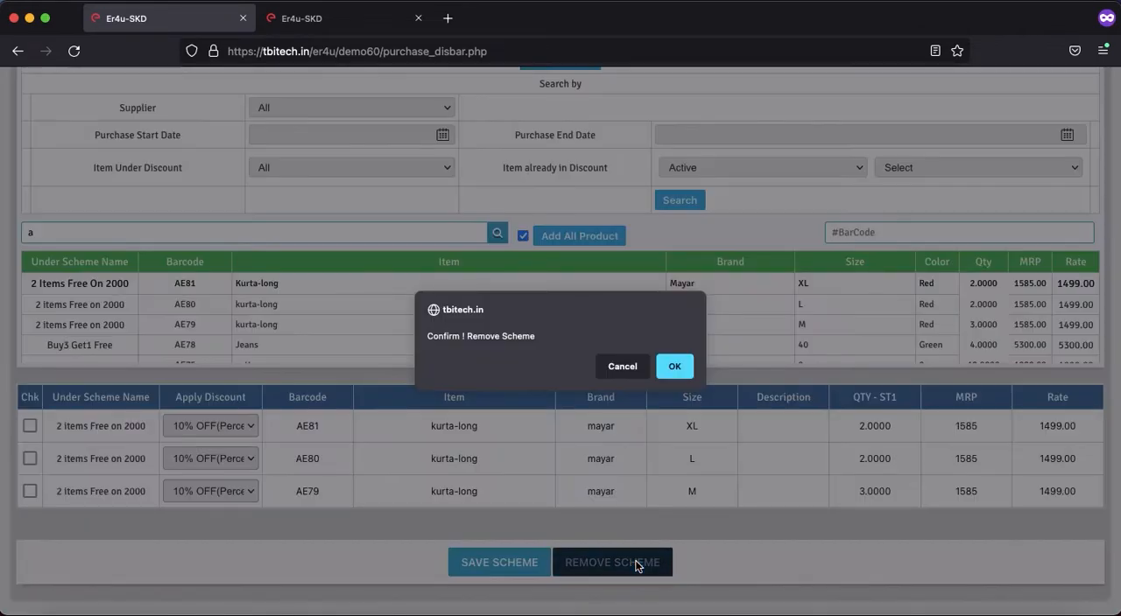
pyautogui.click(676, 366)
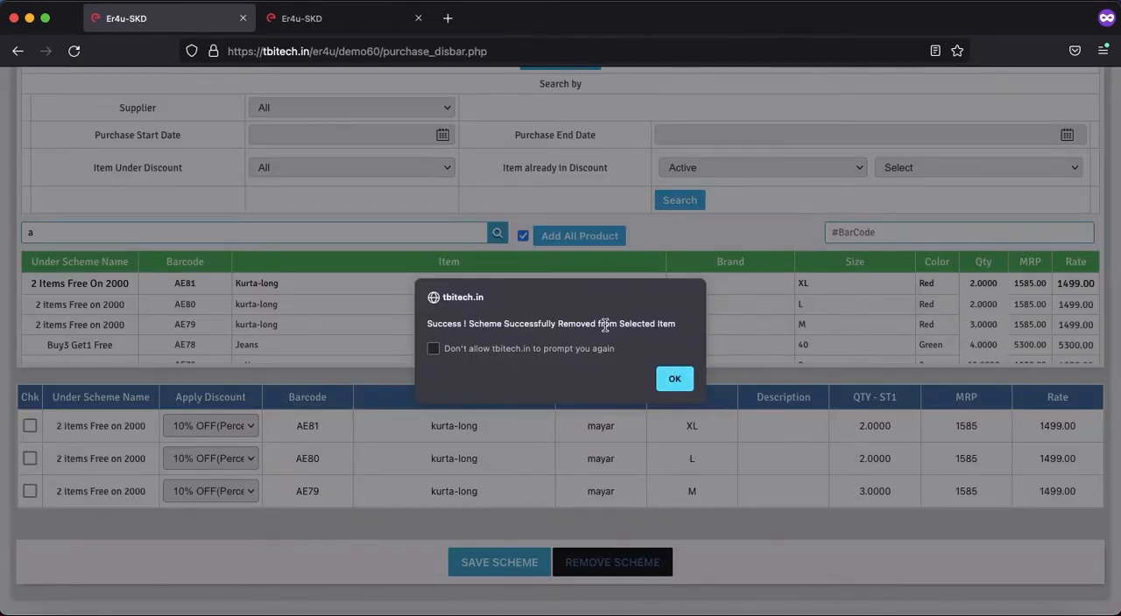
pyautogui.click(670, 378)
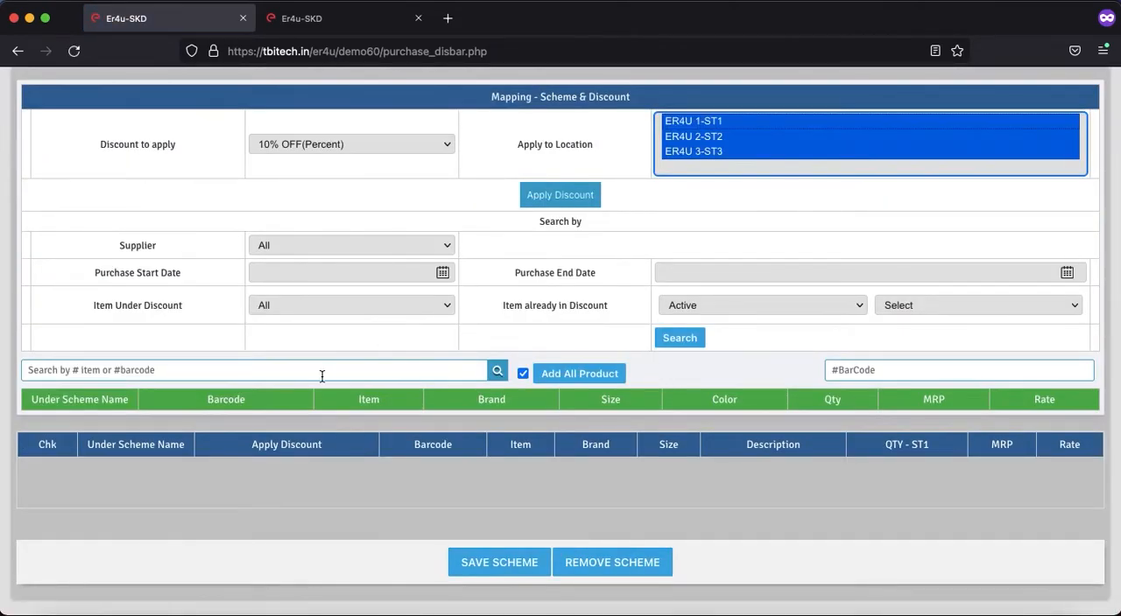
# Step: Search the mapping products for "a" again and examine which scheme each item, including the kurta-long ones, falls under
pyautogui.click(322, 376)
pyautogui.write('a')
pyautogui.press('Return')
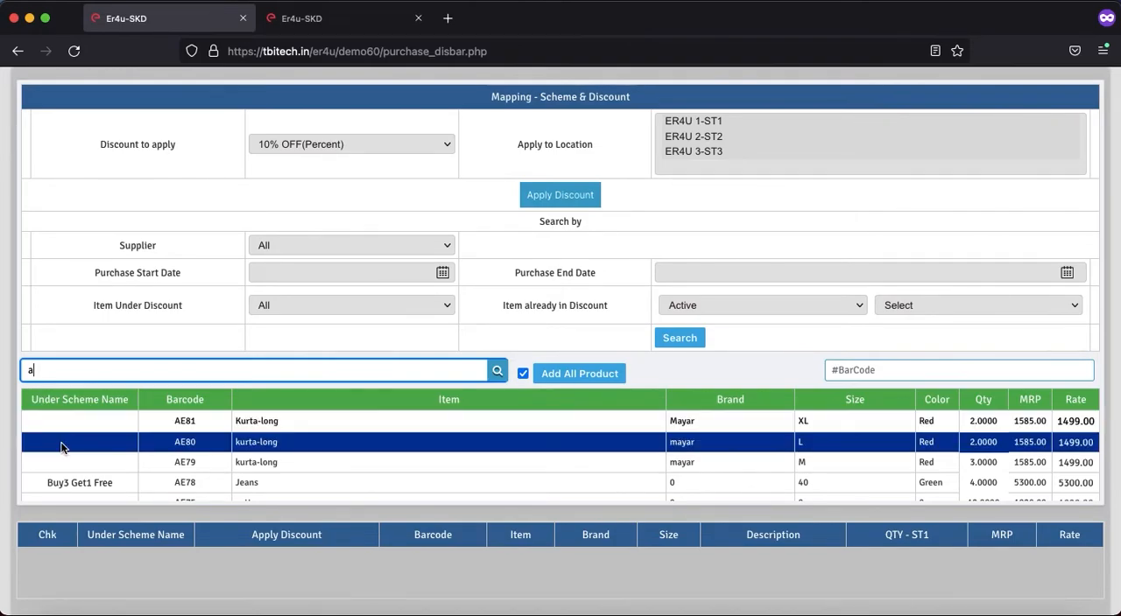
pyautogui.scroll(-1, 63, 462)
pyautogui.scroll(-4, 64, 462)
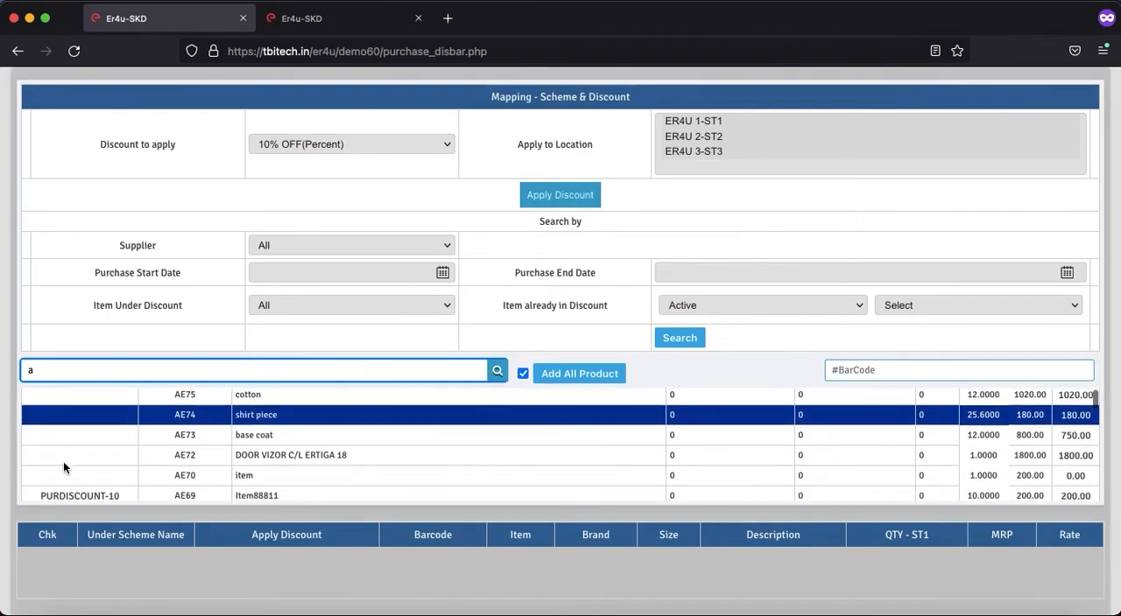
pyautogui.scroll(-2, 410, 524)
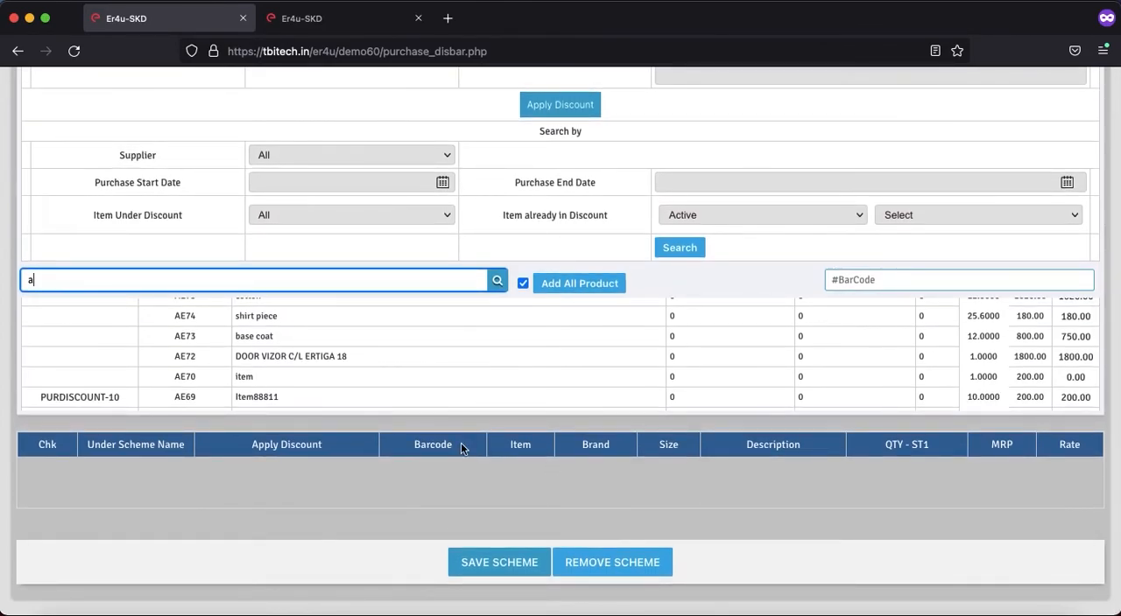
pyautogui.scroll(3, 460, 442)
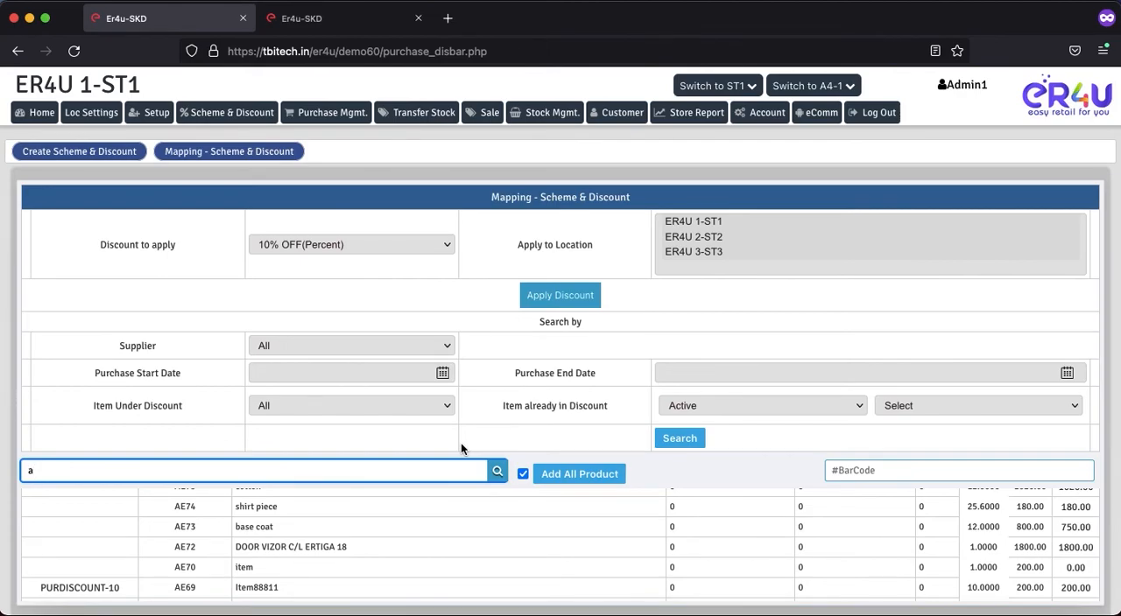
pyautogui.scroll(-3, 460, 442)
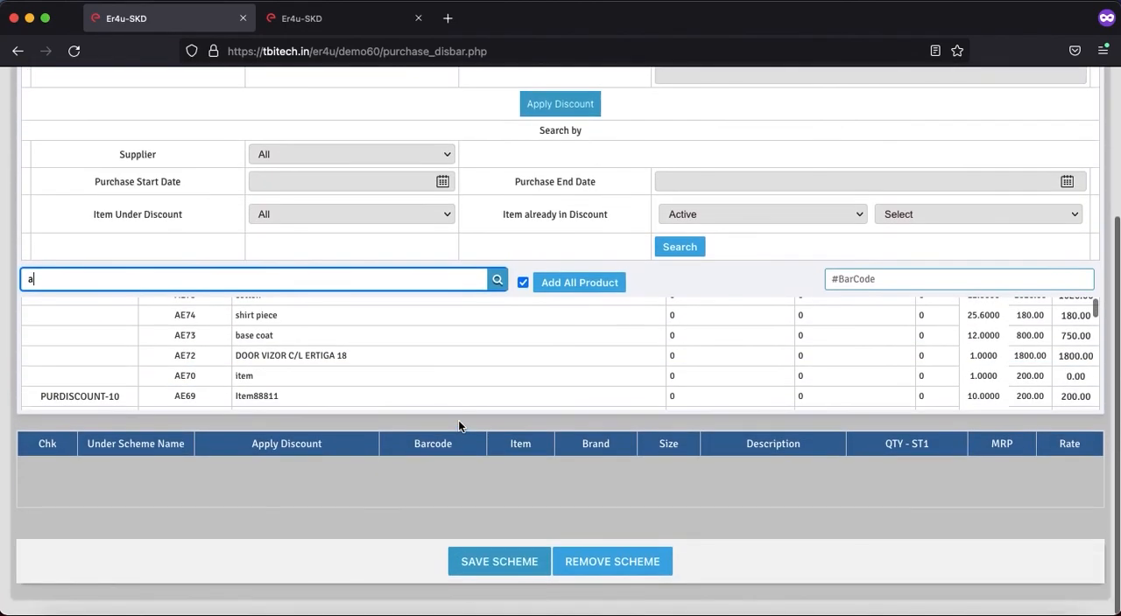
pyautogui.scroll(3, 536, 450)
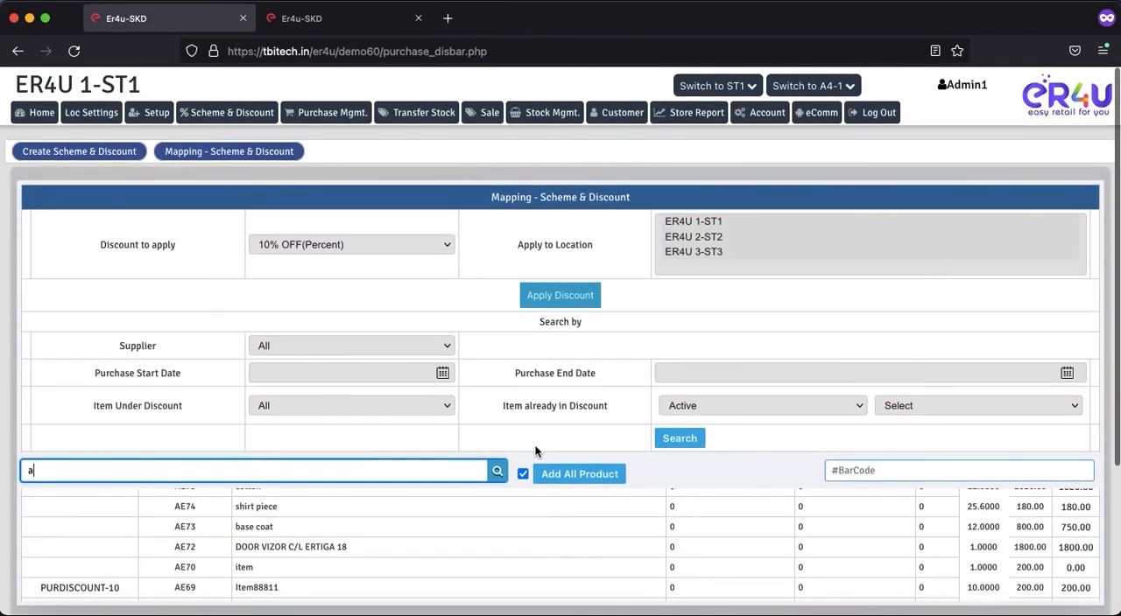